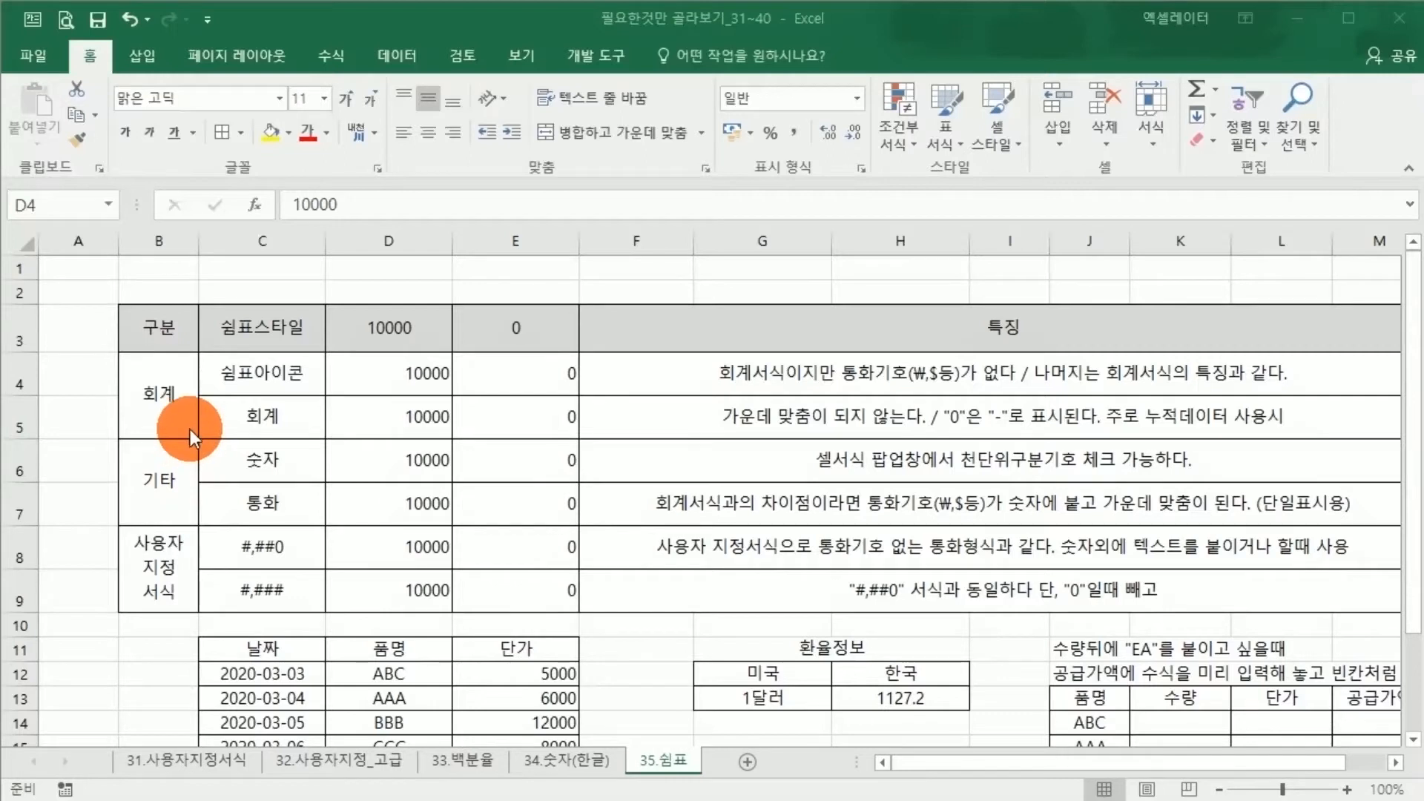
# Examine the comma format types listed in C4:C9 and their sample values in columns D and E
pyautogui.click(232, 416)
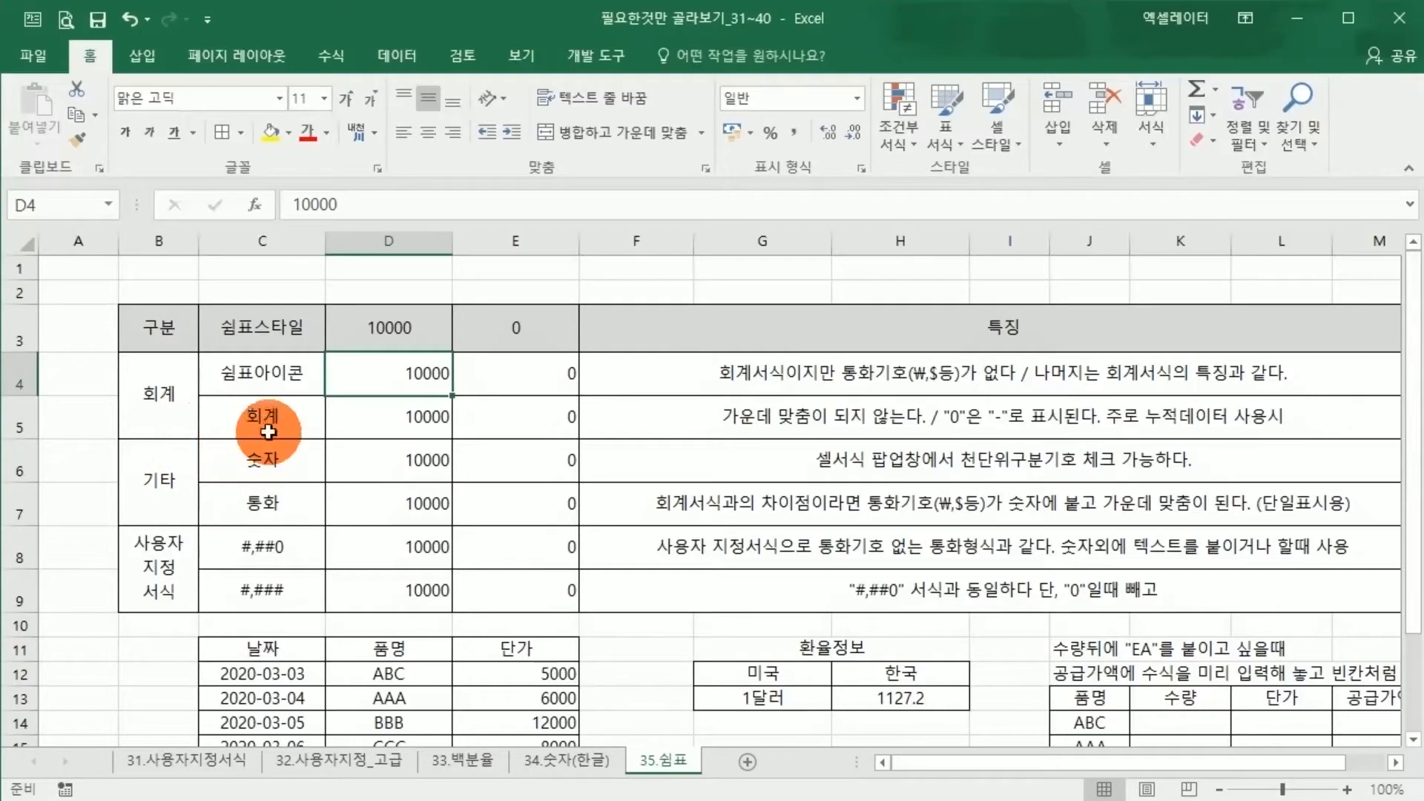
pyautogui.click(252, 427)
pyautogui.click(250, 380)
pyautogui.click(253, 418)
pyautogui.click(255, 458)
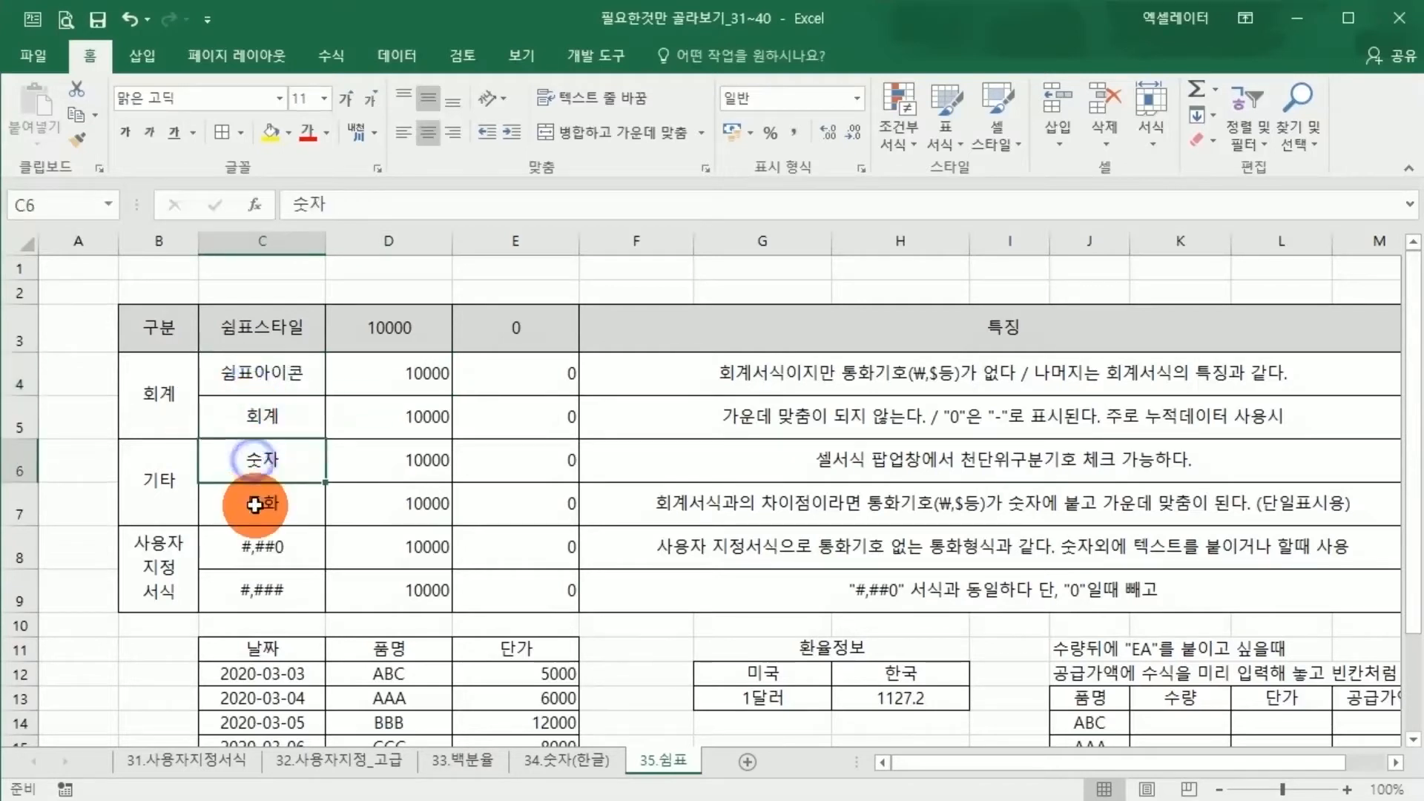
pyautogui.click(254, 503)
pyautogui.click(253, 542)
pyautogui.click(253, 413)
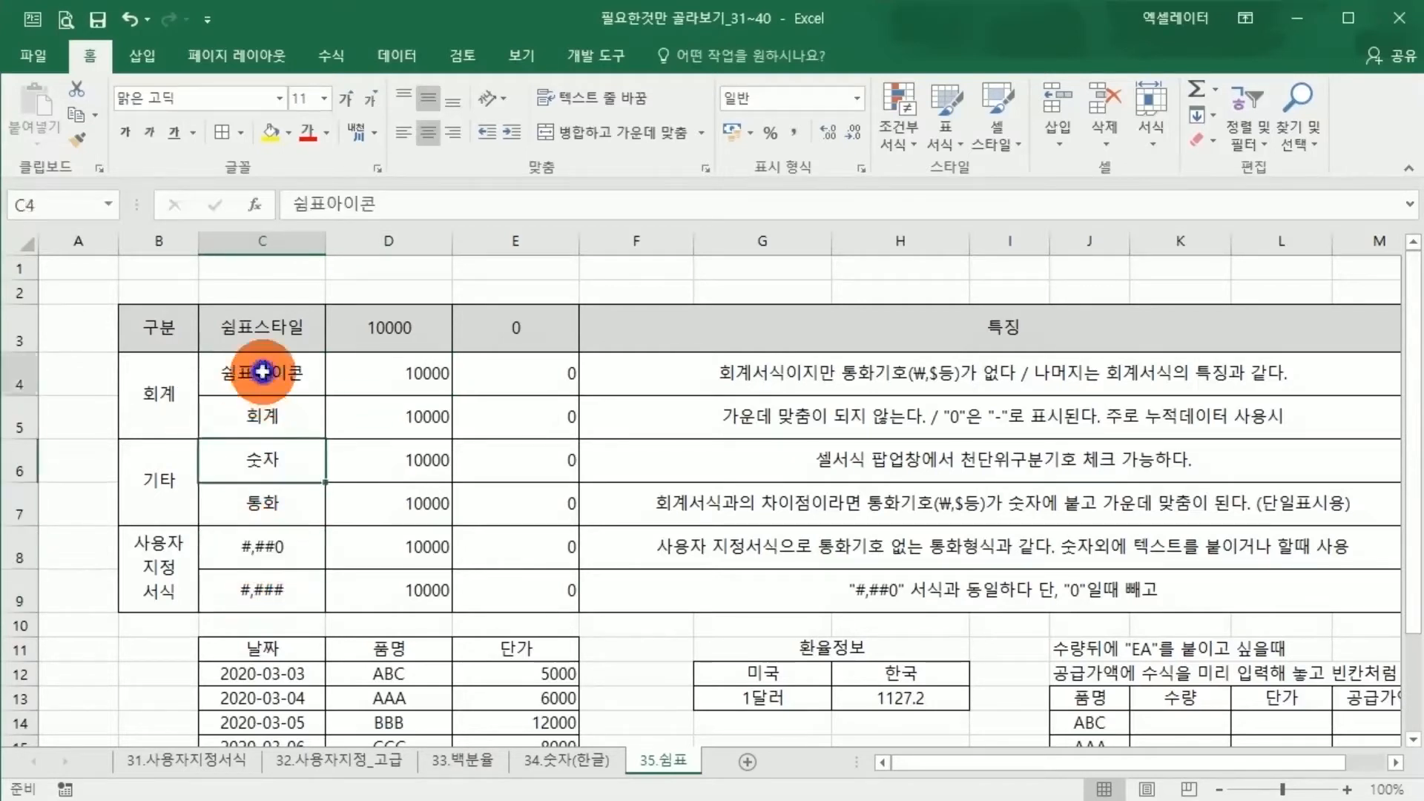
pyautogui.moveTo(261, 372); pyautogui.dragTo(526, 605)
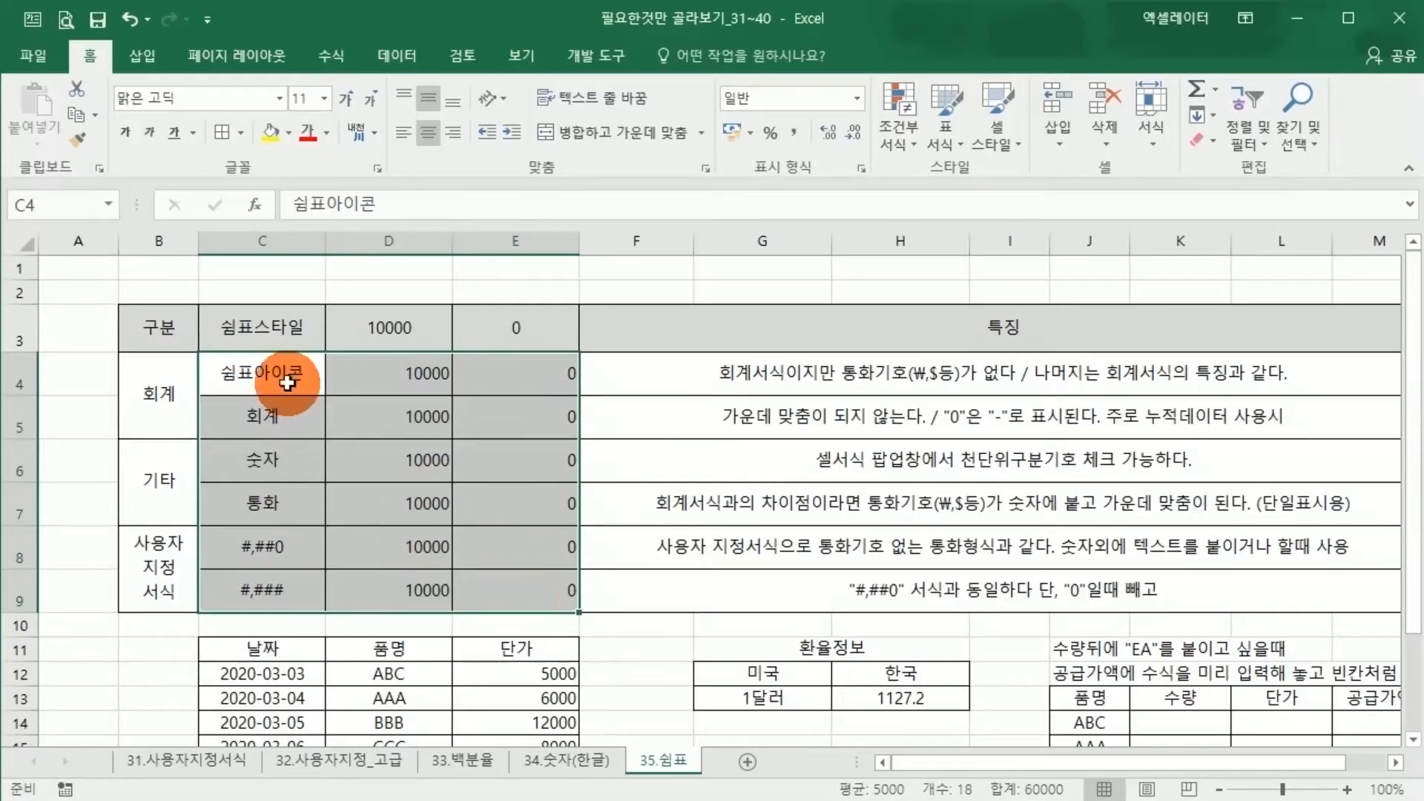
pyautogui.moveTo(288, 383); pyautogui.dragTo(483, 377)
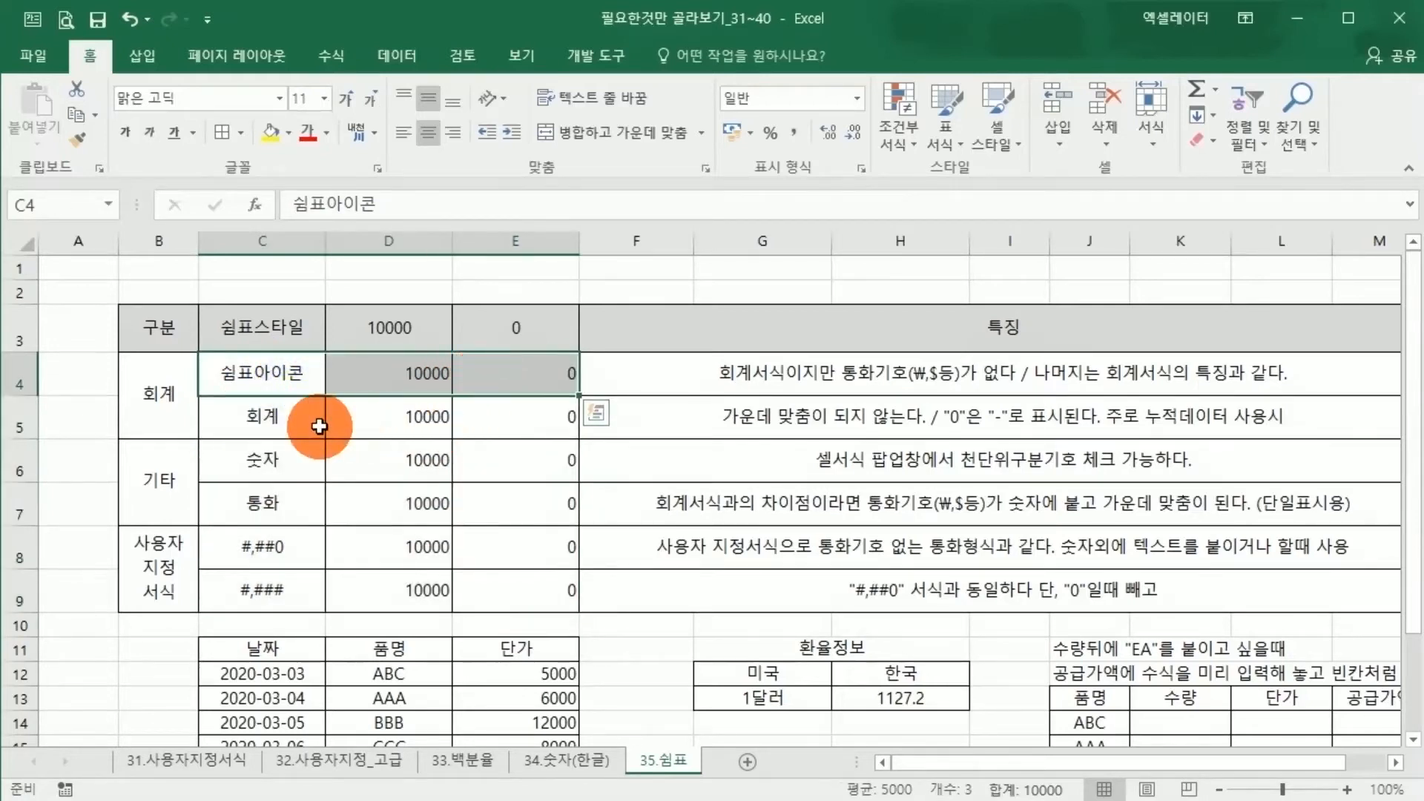
pyautogui.moveTo(274, 419); pyautogui.dragTo(464, 421)
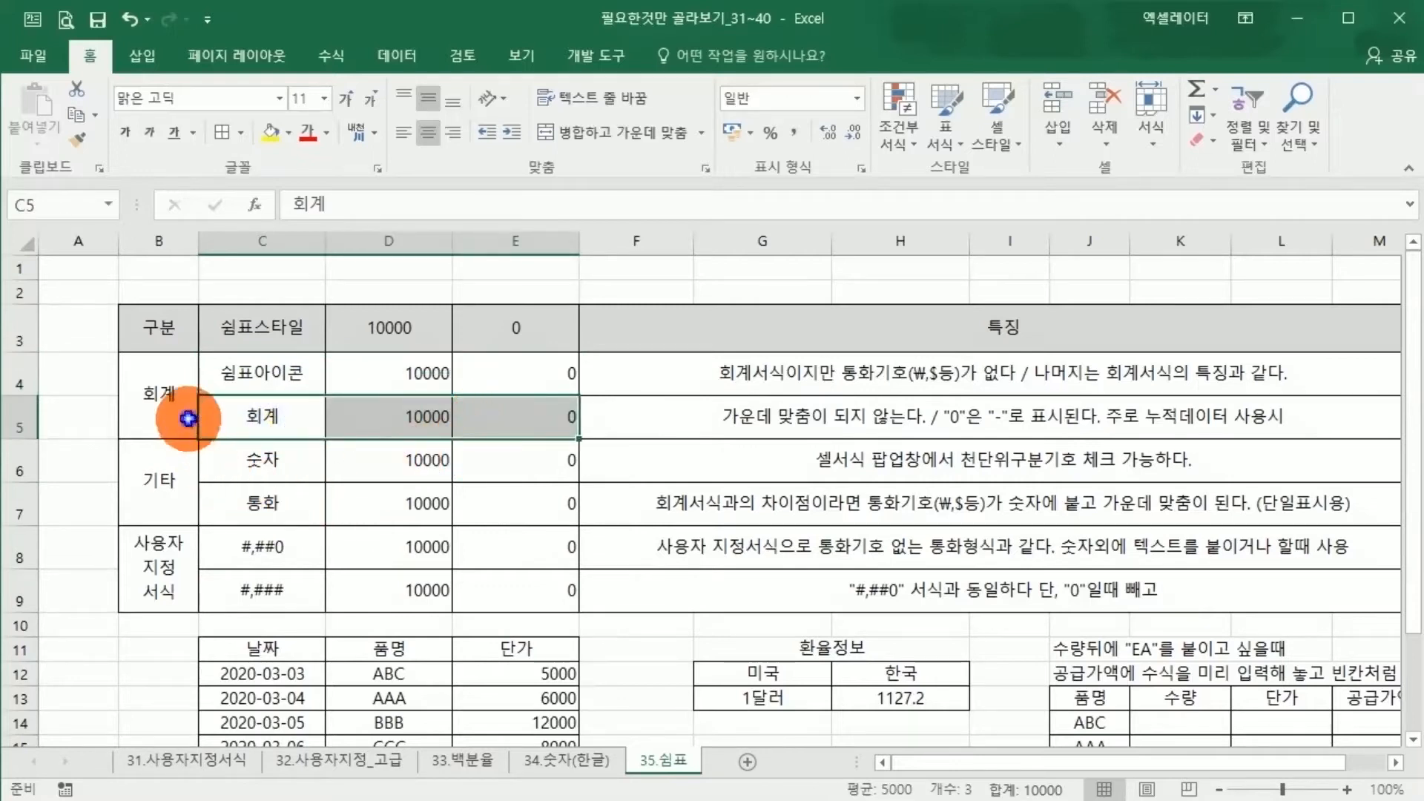
pyautogui.click(161, 420)
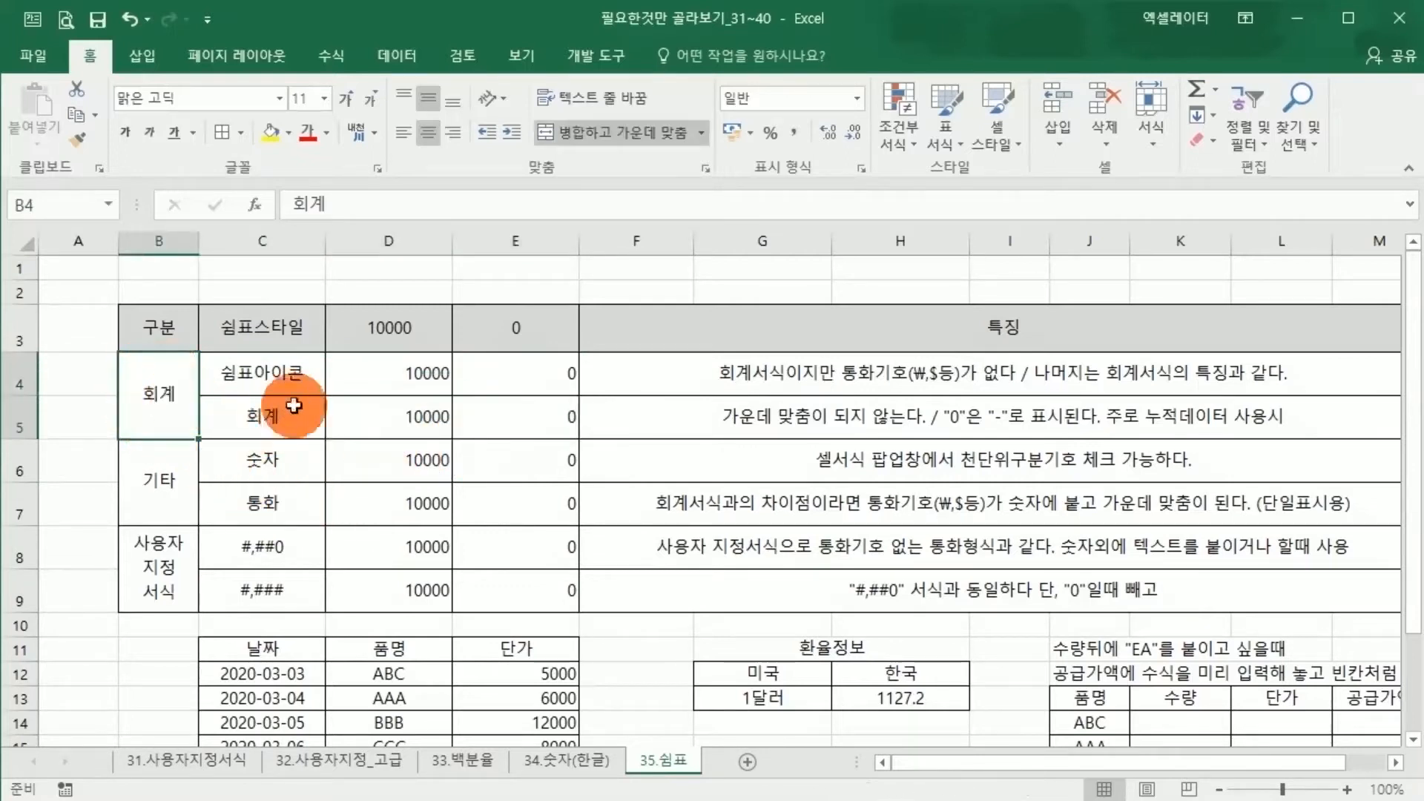
pyautogui.click(261, 378)
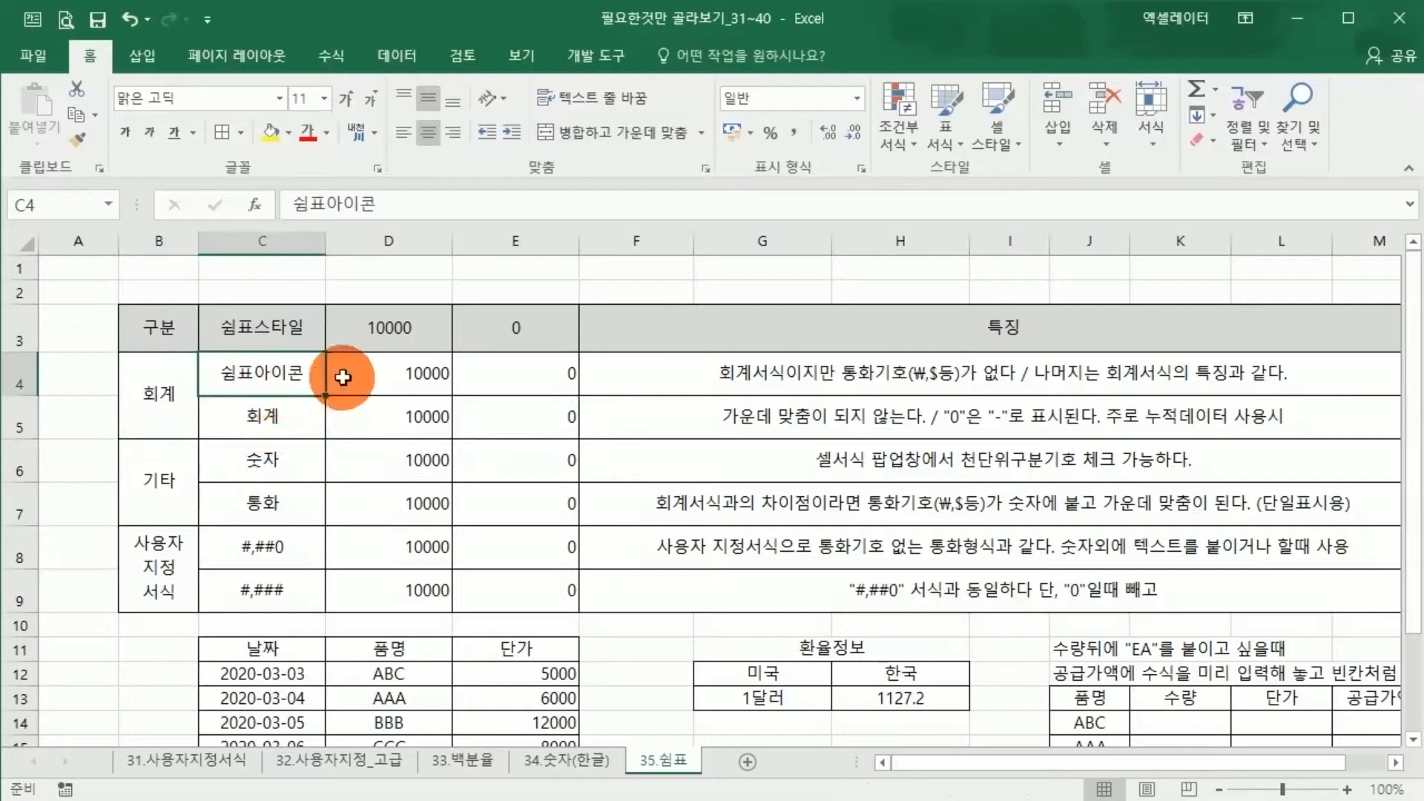
pyautogui.moveTo(296, 370); pyautogui.dragTo(497, 375)
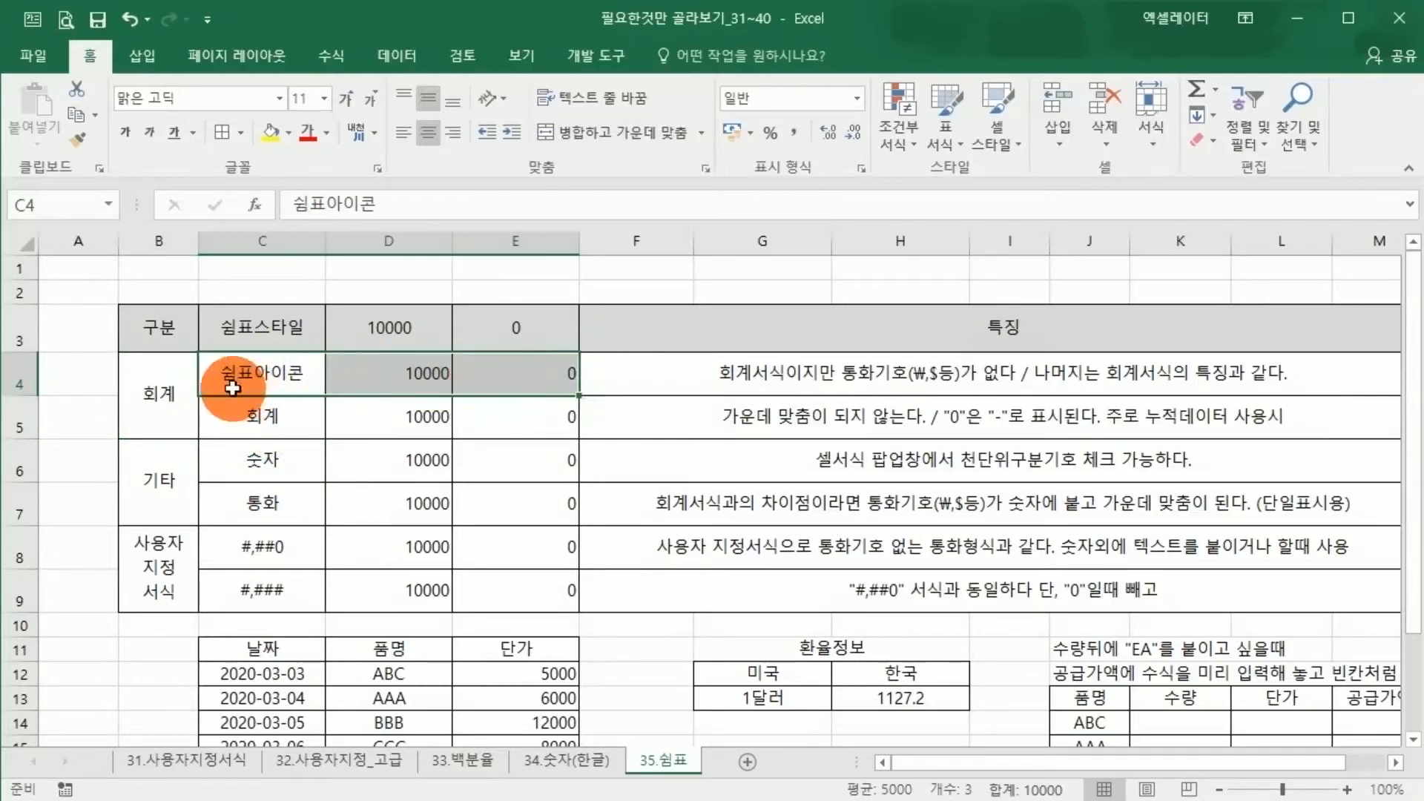
# Apply the Comma Style (쉼표 스타일) to the 쉼표아이콘 row's sample values in D4:E4
pyautogui.moveTo(384, 368); pyautogui.dragTo(493, 373)
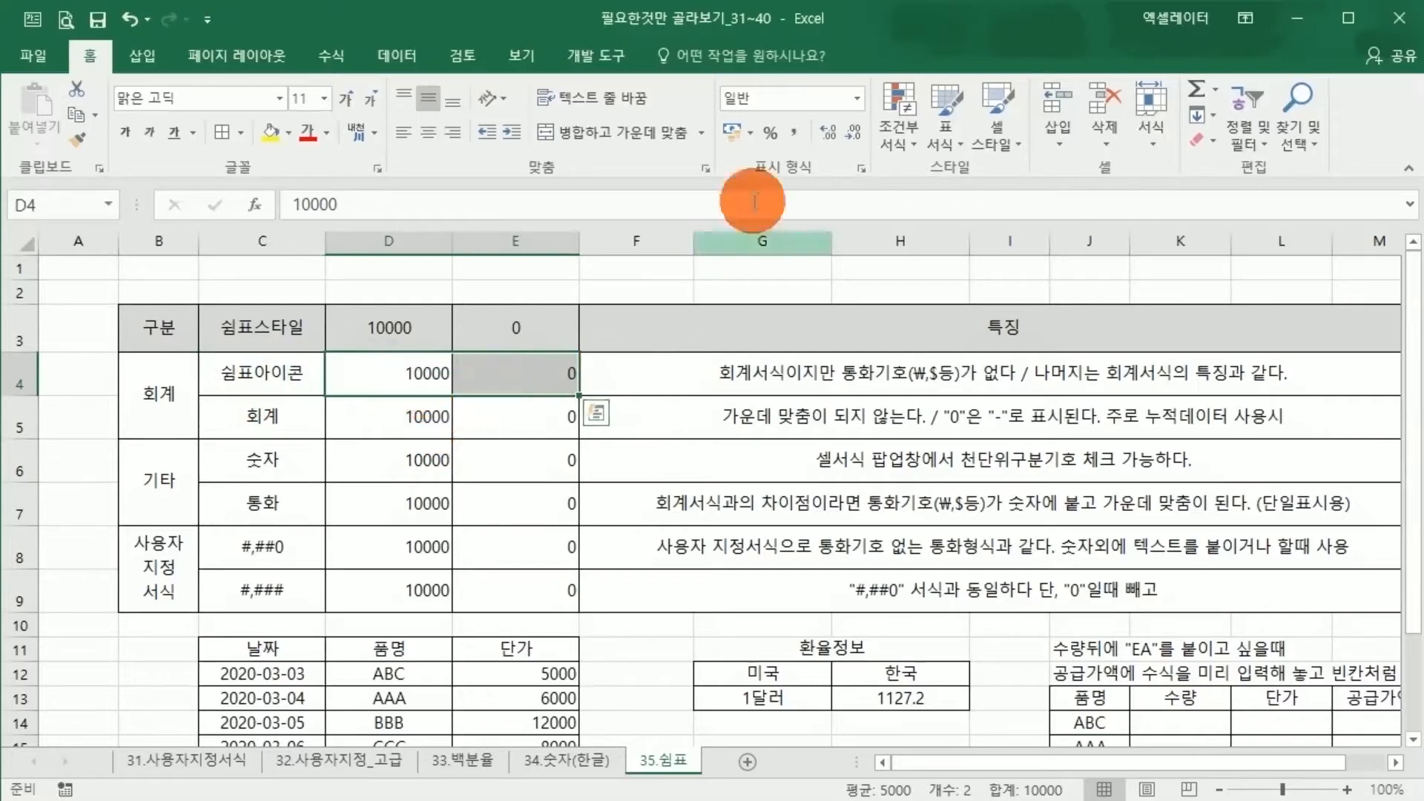
pyautogui.click(794, 132)
pyautogui.click(398, 404)
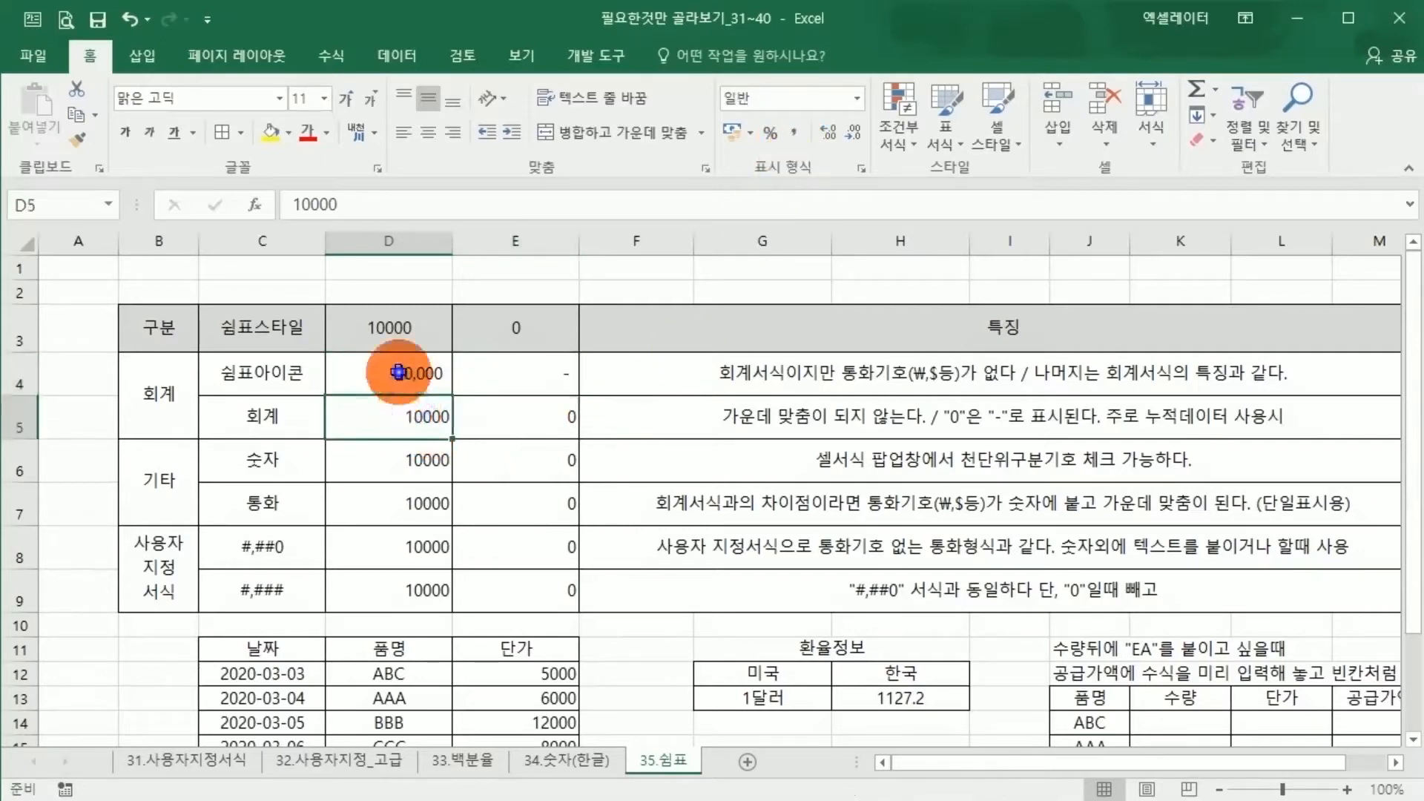
pyautogui.click(398, 373)
pyautogui.click(286, 378)
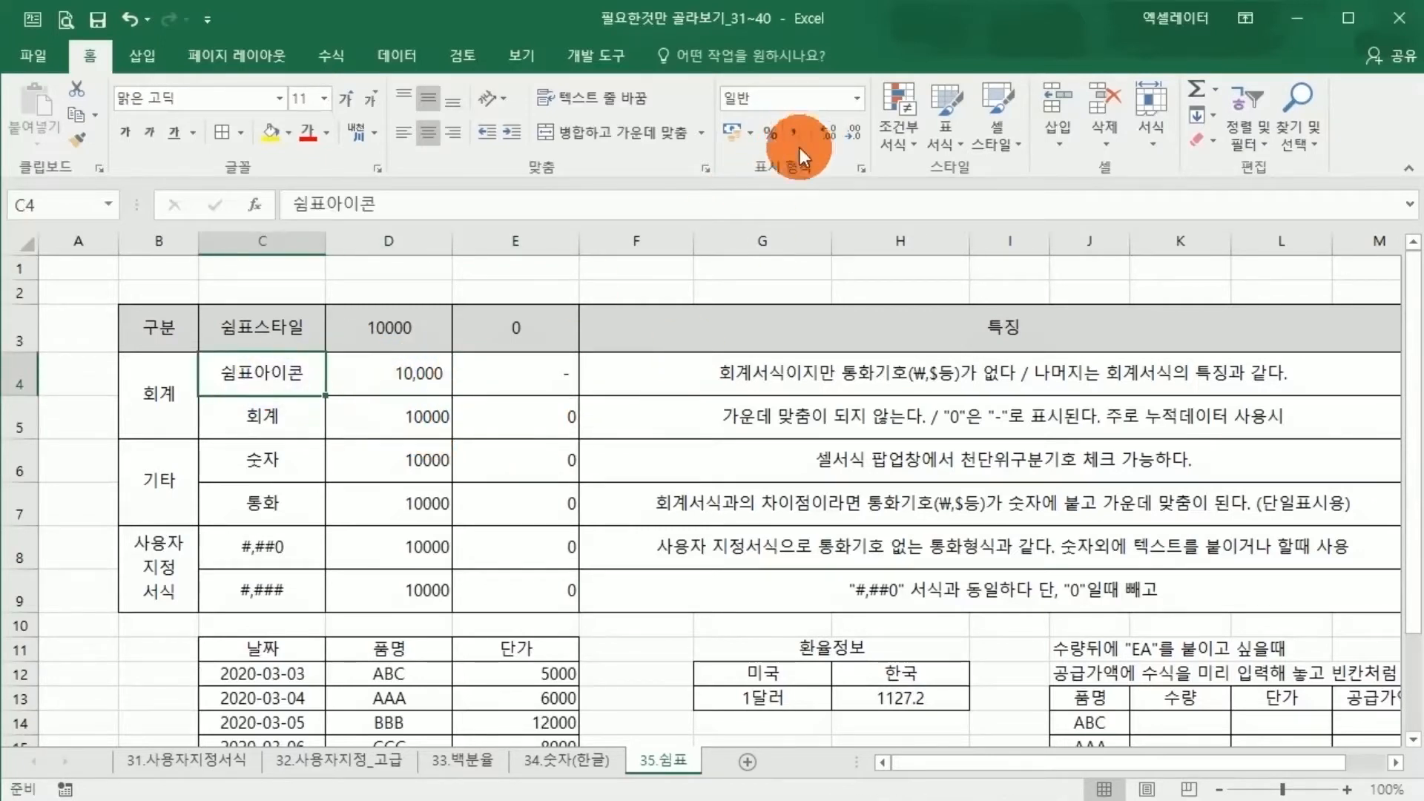
# Reset D4:E4 to the General (일반) format and reapply the Comma Style to the same cells
pyautogui.moveTo(413, 367); pyautogui.dragTo(502, 363)
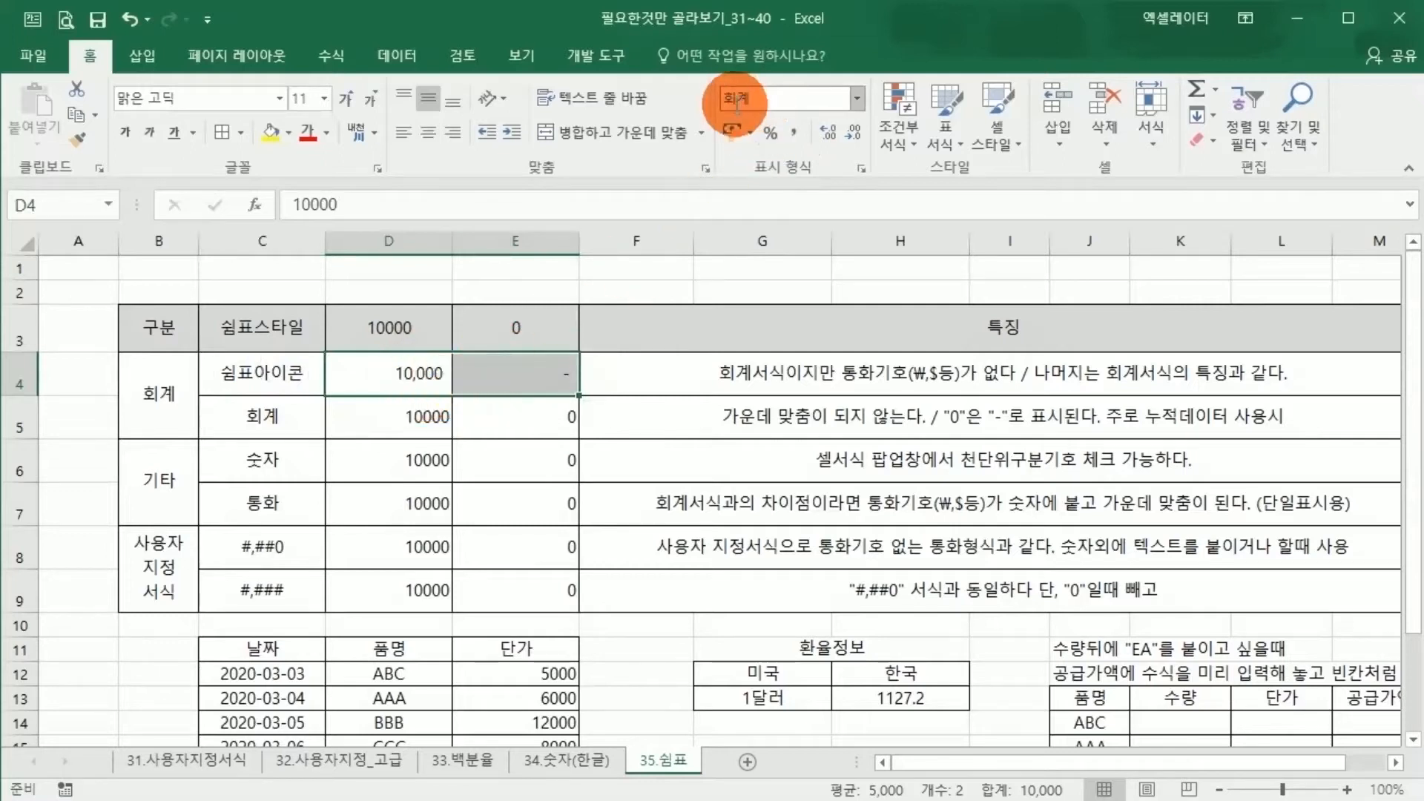
pyautogui.click(859, 99)
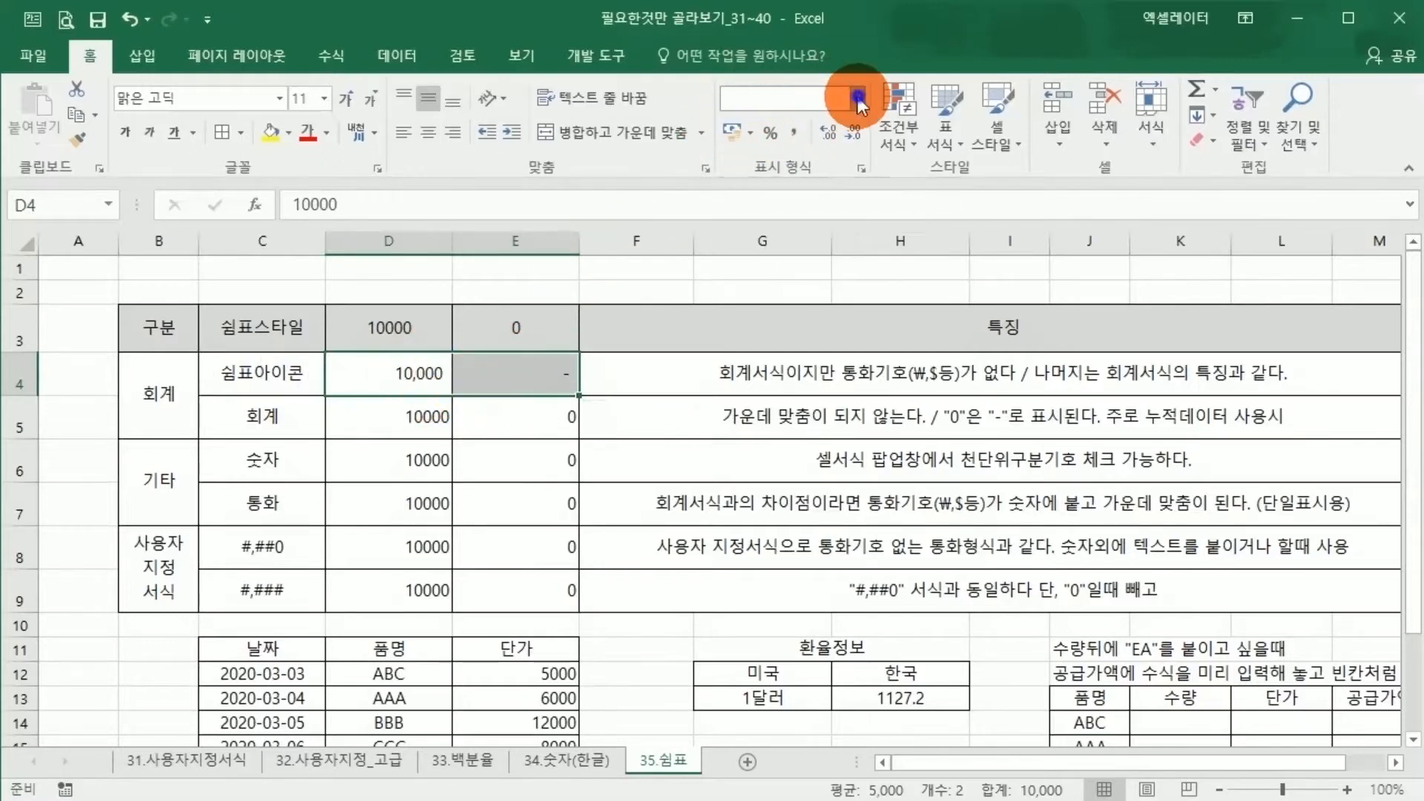
pyautogui.click(816, 149)
pyautogui.moveTo(407, 371); pyautogui.dragTo(510, 367)
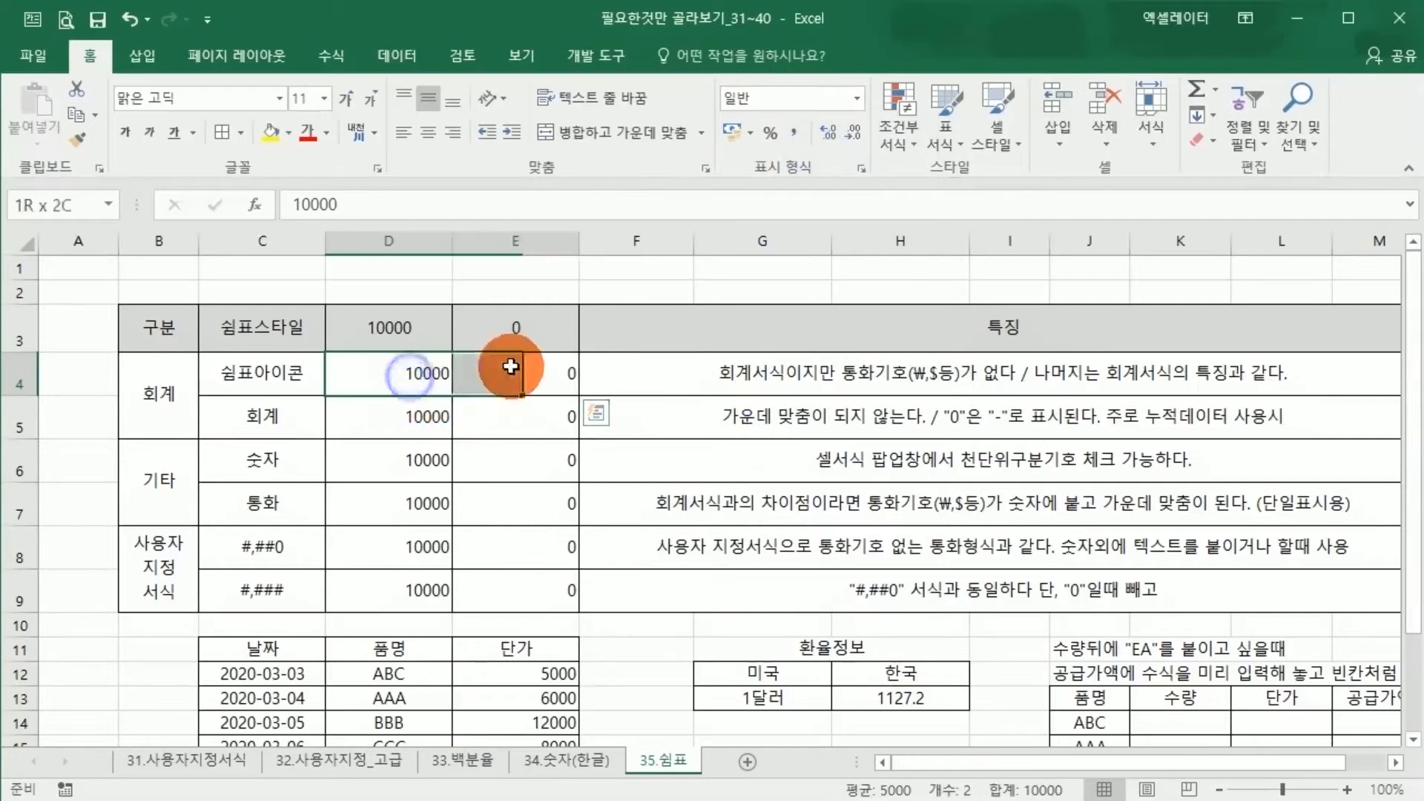
pyautogui.click(803, 128)
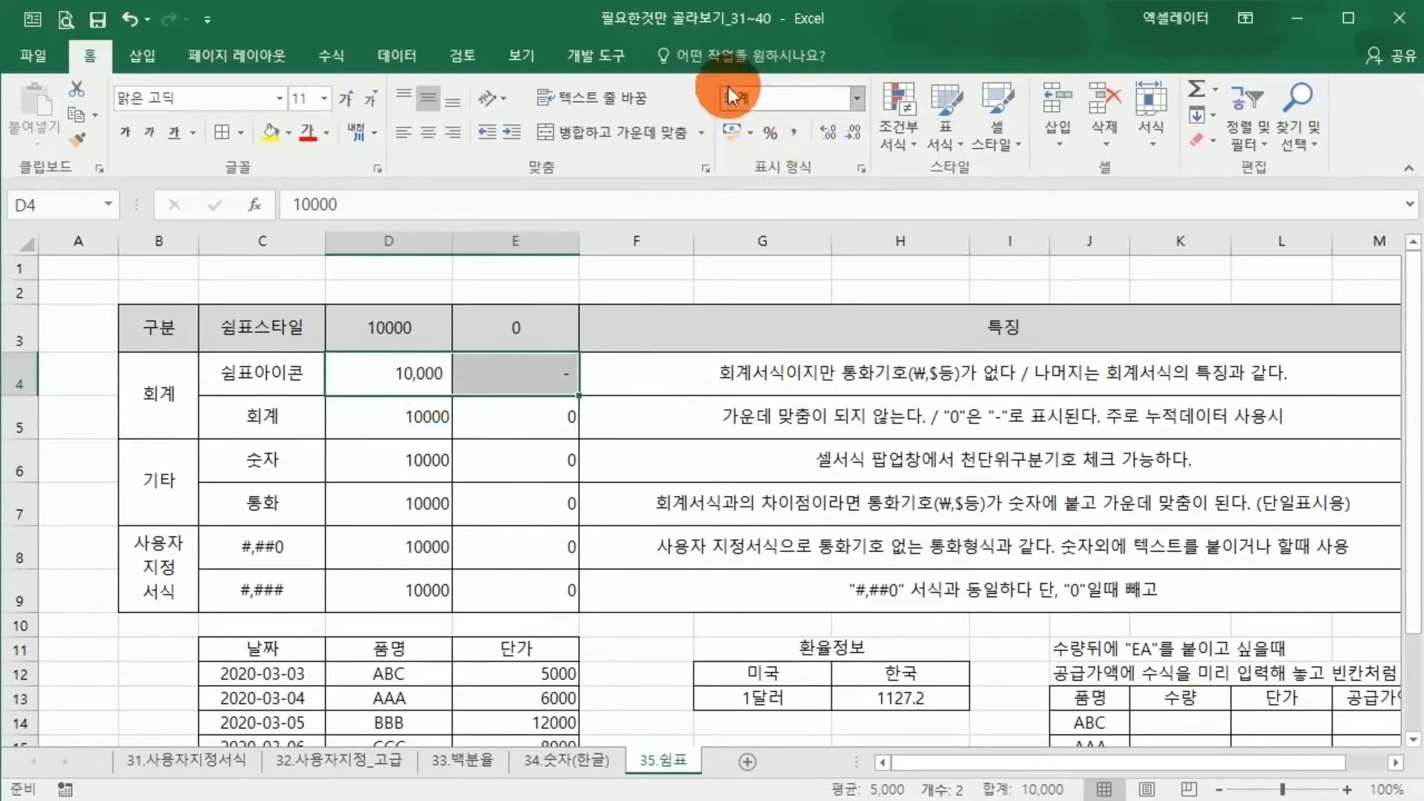
# Apply the Accounting (회계) number format to the 회계 row's sample values in D5:E5
pyautogui.moveTo(407, 415); pyautogui.dragTo(475, 425)
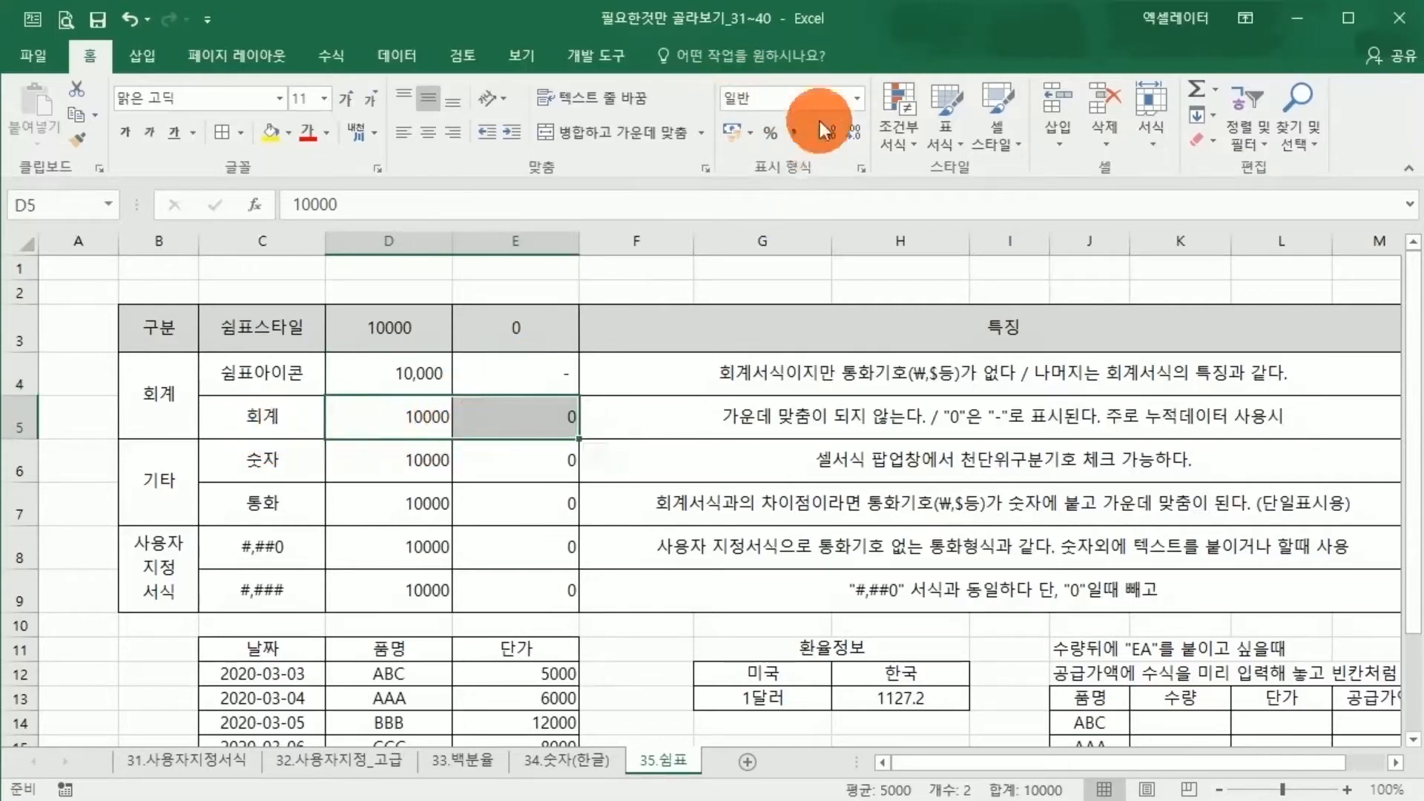
pyautogui.click(858, 102)
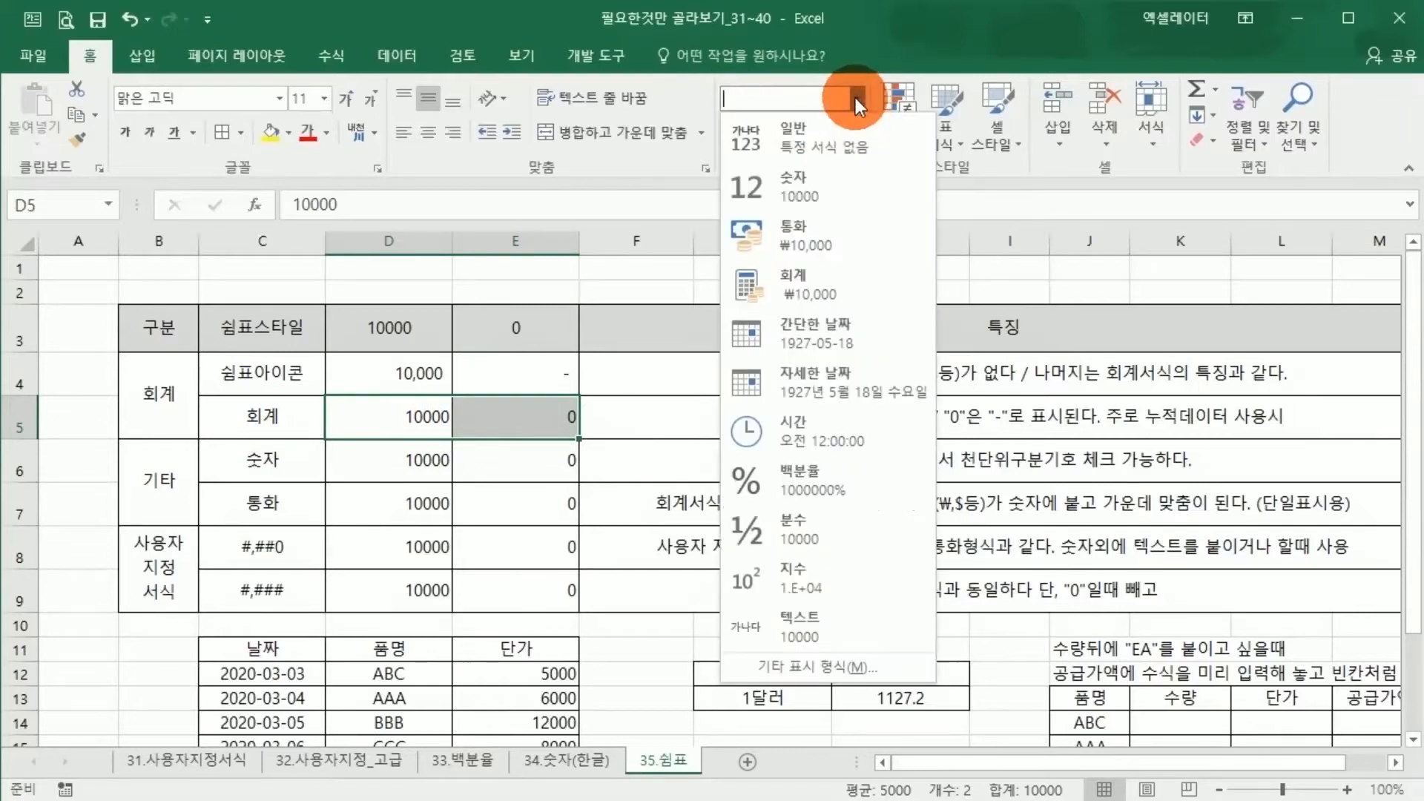
pyautogui.click(824, 293)
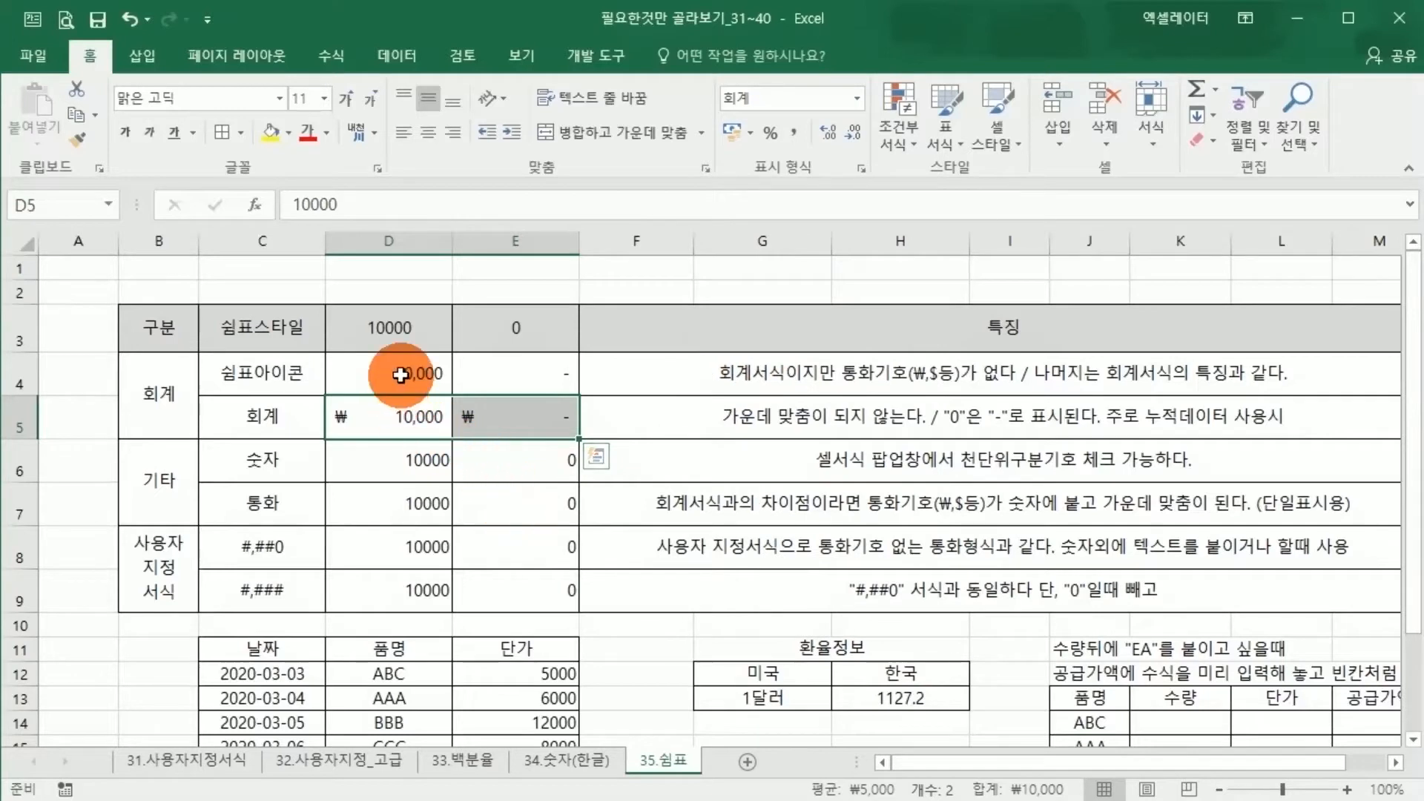
# Compare how the Comma Style in D4:E4 and the Accounting format in D5:E5 display the currency symbol and zero
pyautogui.moveTo(401, 375); pyautogui.dragTo(491, 392)
pyautogui.moveTo(415, 419); pyautogui.dragTo(497, 418)
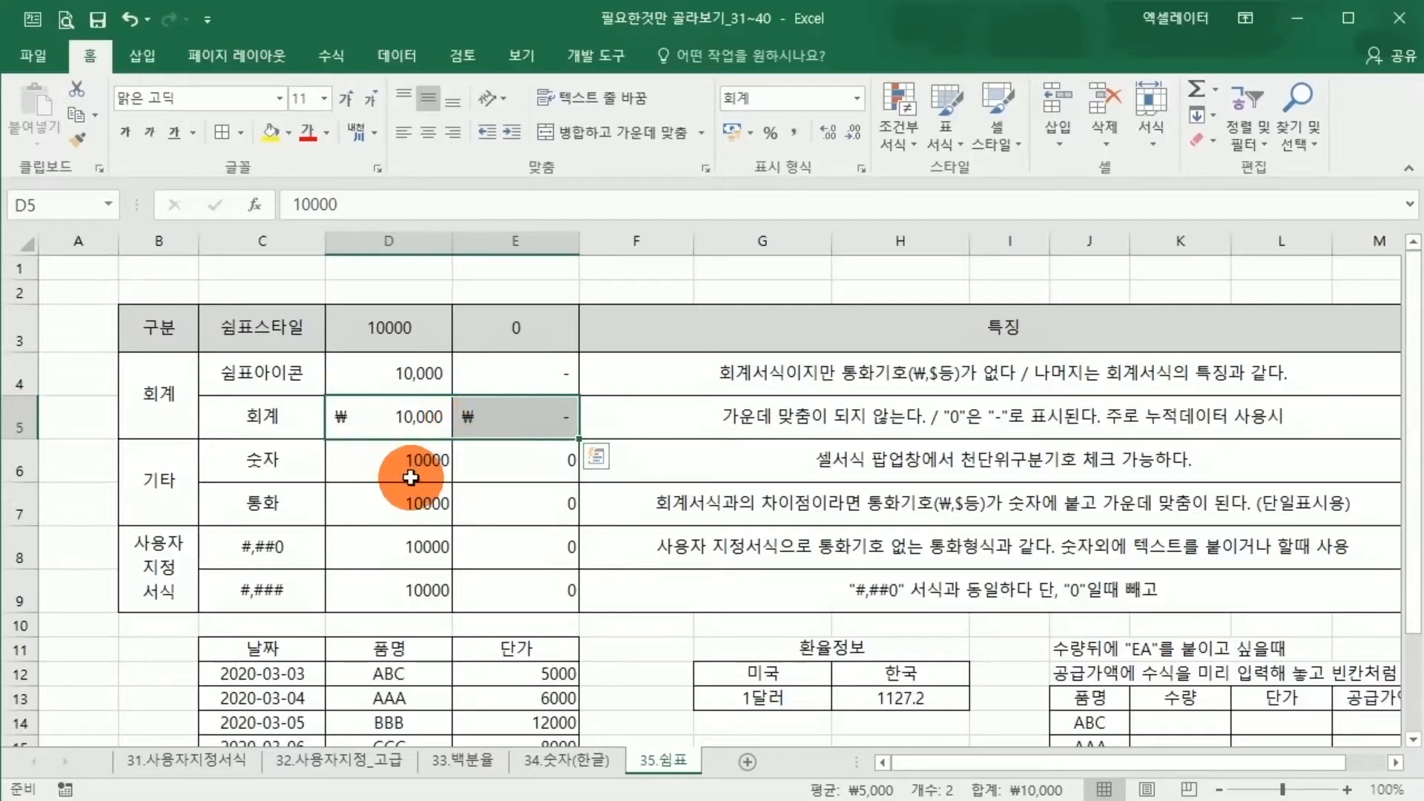
pyautogui.moveTo(382, 376); pyautogui.dragTo(460, 415)
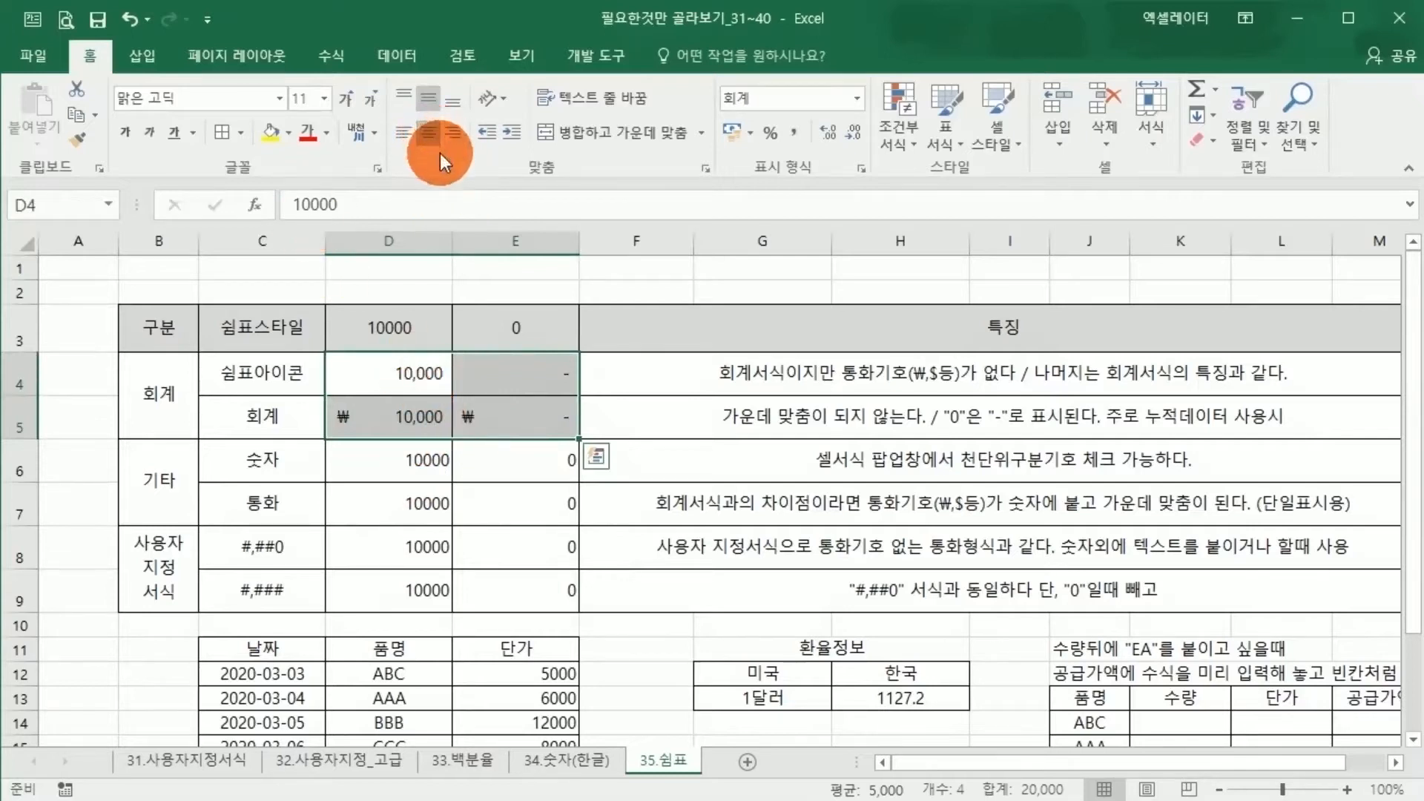
pyautogui.click(565, 373)
pyautogui.click(564, 417)
pyautogui.click(566, 375)
pyautogui.click(564, 426)
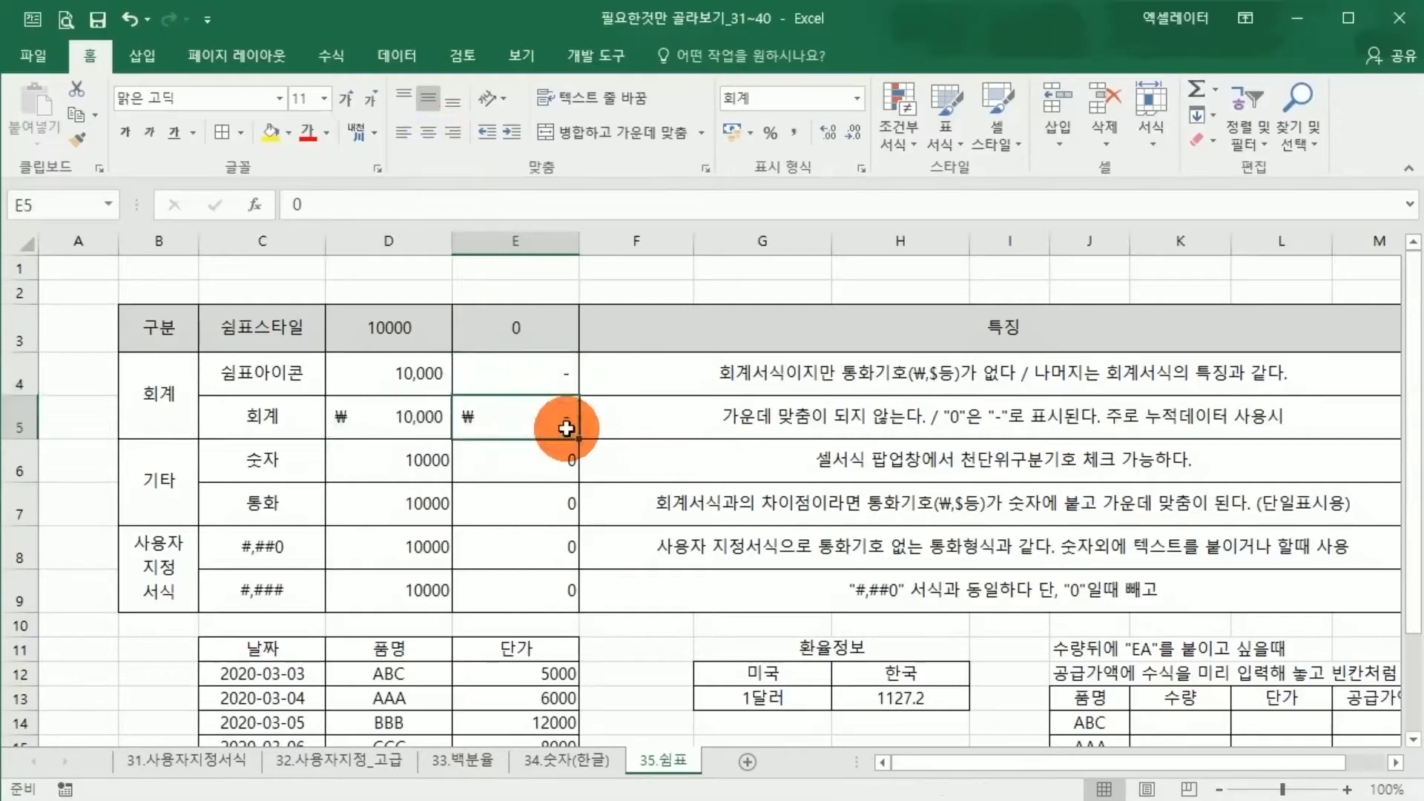
pyautogui.click(559, 376)
pyautogui.click(557, 423)
pyautogui.click(561, 378)
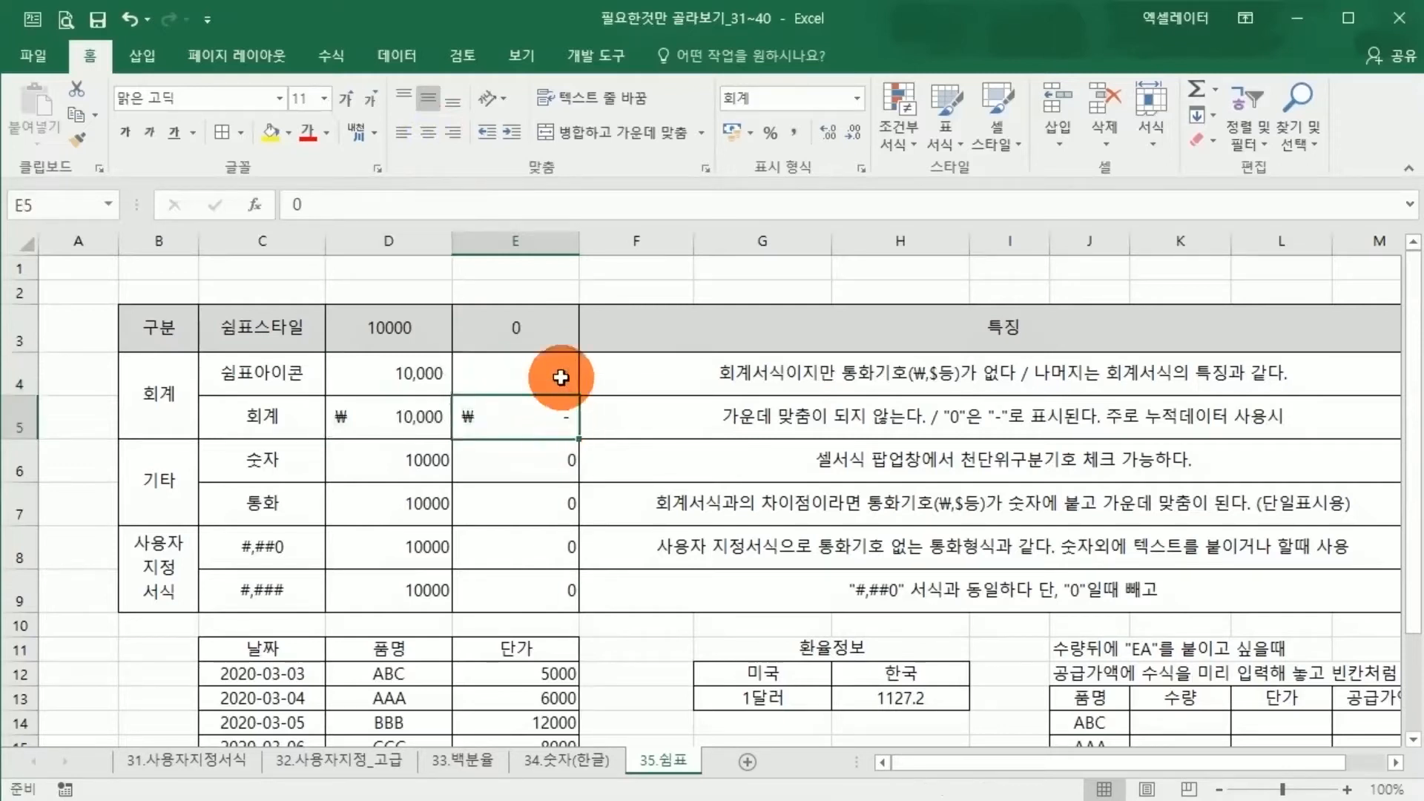
pyautogui.moveTo(404, 375); pyautogui.dragTo(534, 417)
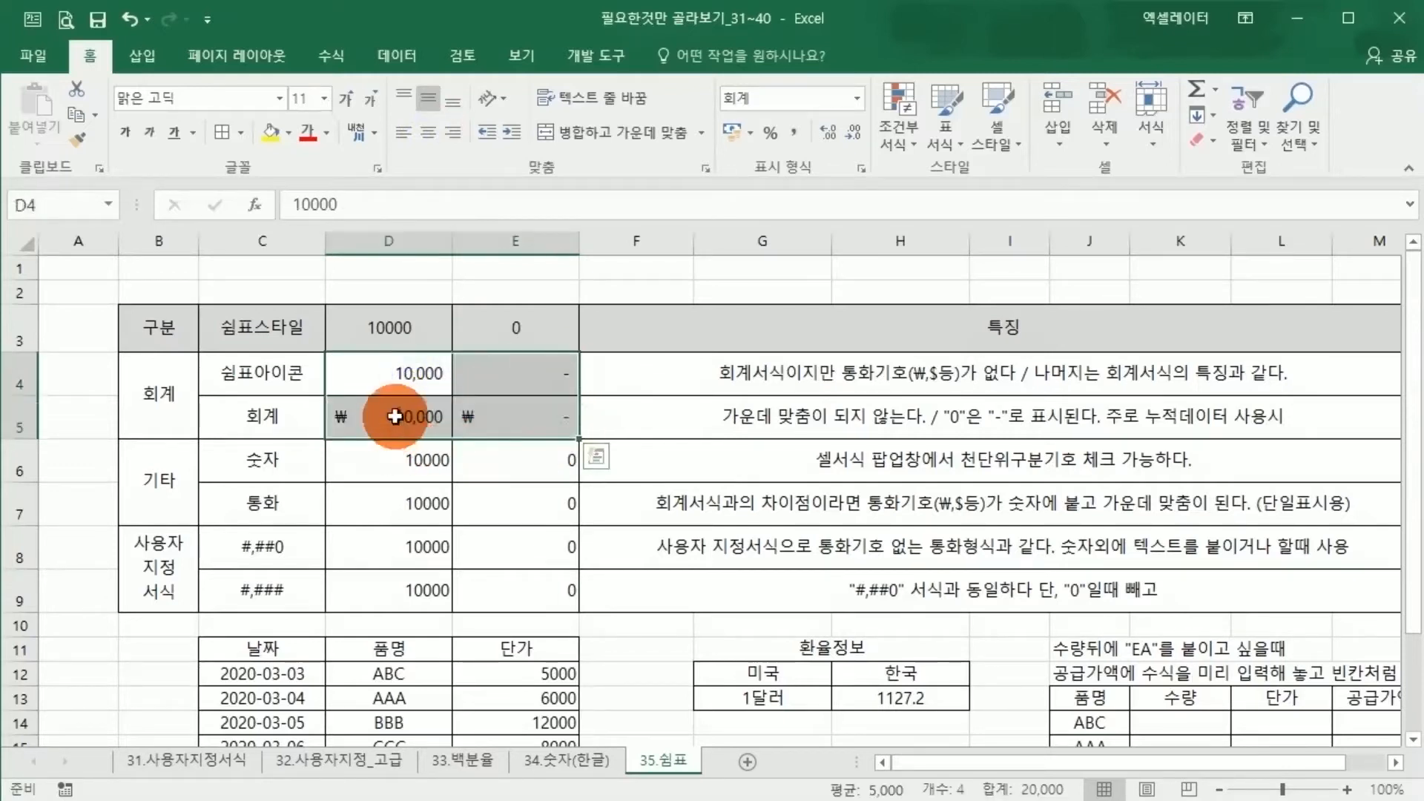
pyautogui.moveTo(395, 417); pyautogui.dragTo(545, 417)
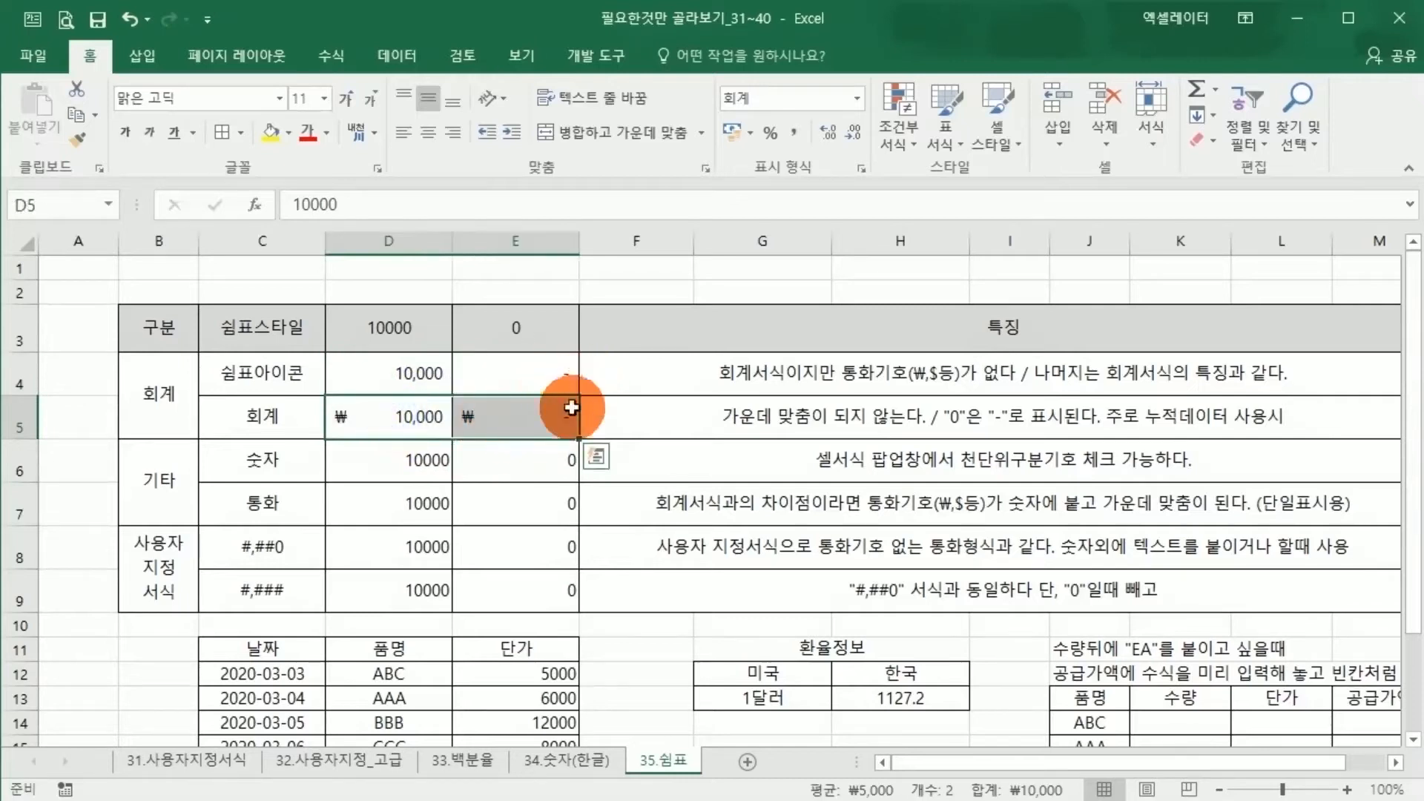
pyautogui.click(553, 423)
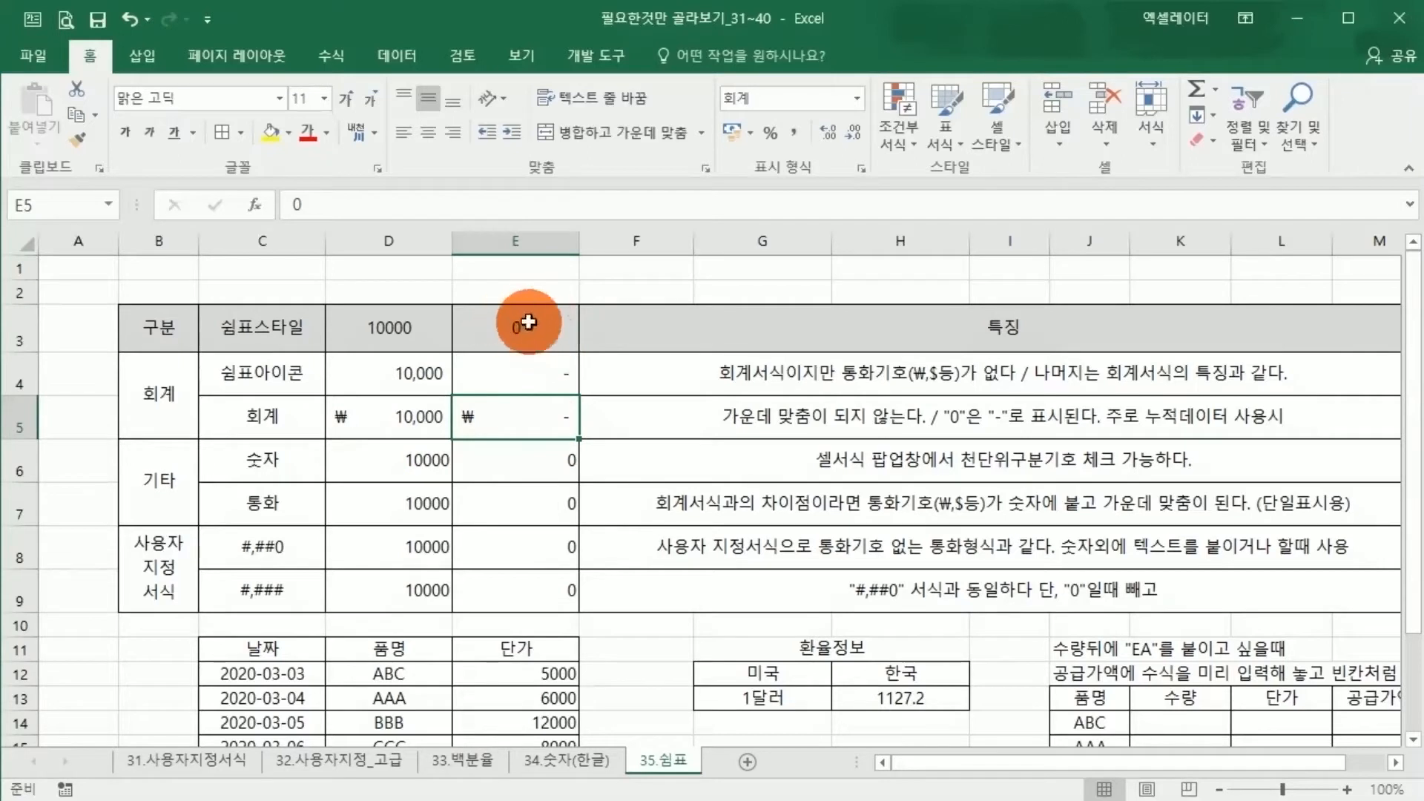
# Review the format table in C4:E9, focusing on the 숫자 and 통화 rows of the 기타 group
pyautogui.moveTo(292, 366); pyautogui.dragTo(512, 589)
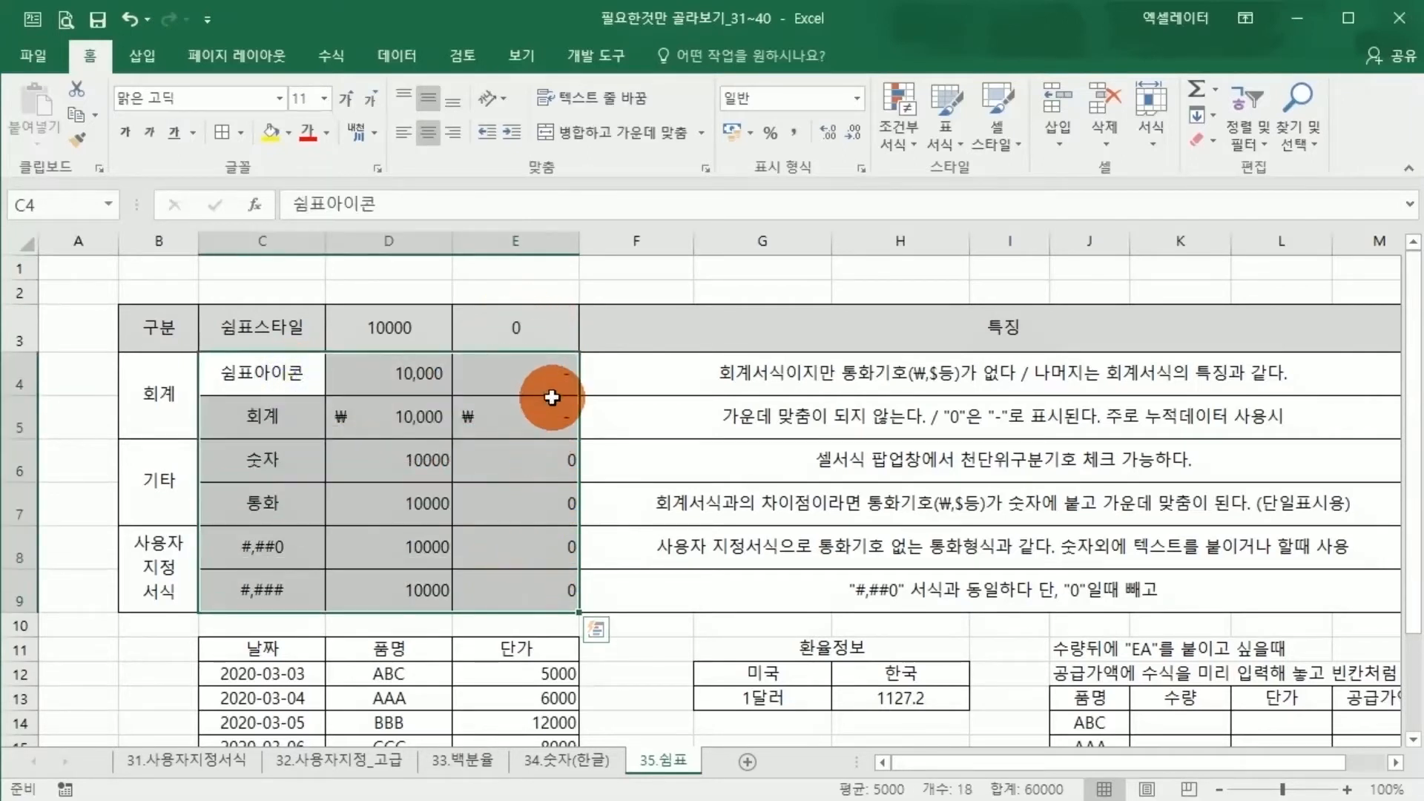
pyautogui.click(512, 467)
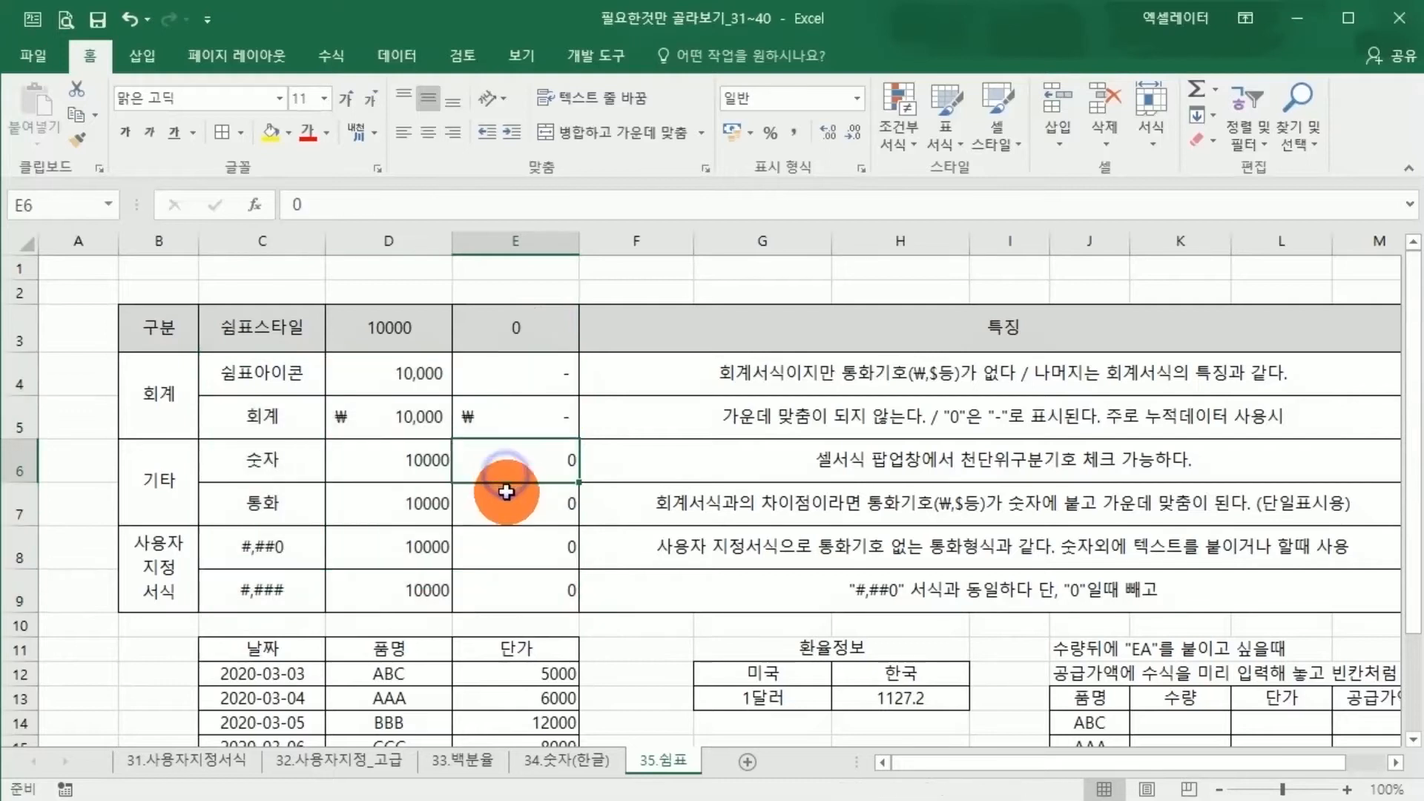
pyautogui.click(258, 479)
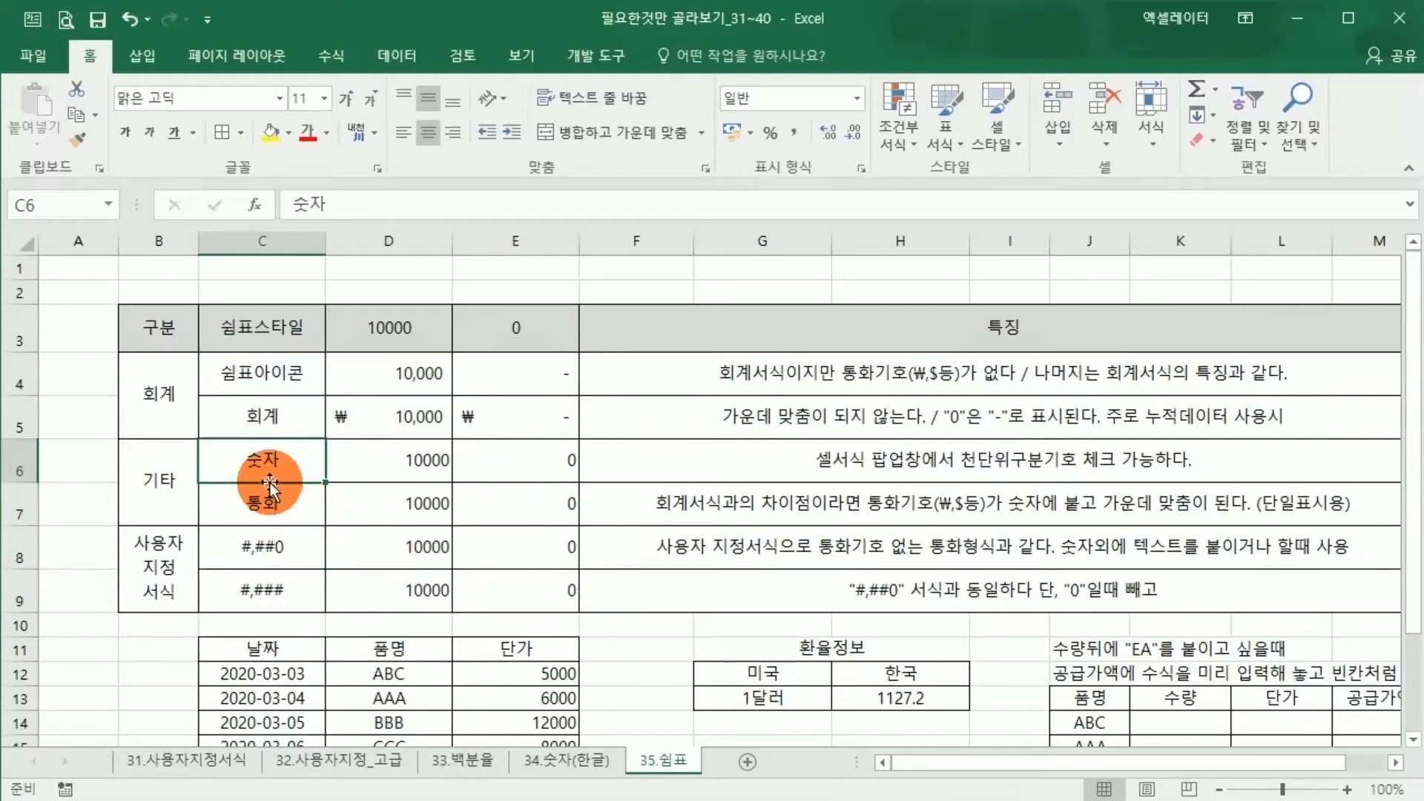
pyautogui.click(165, 494)
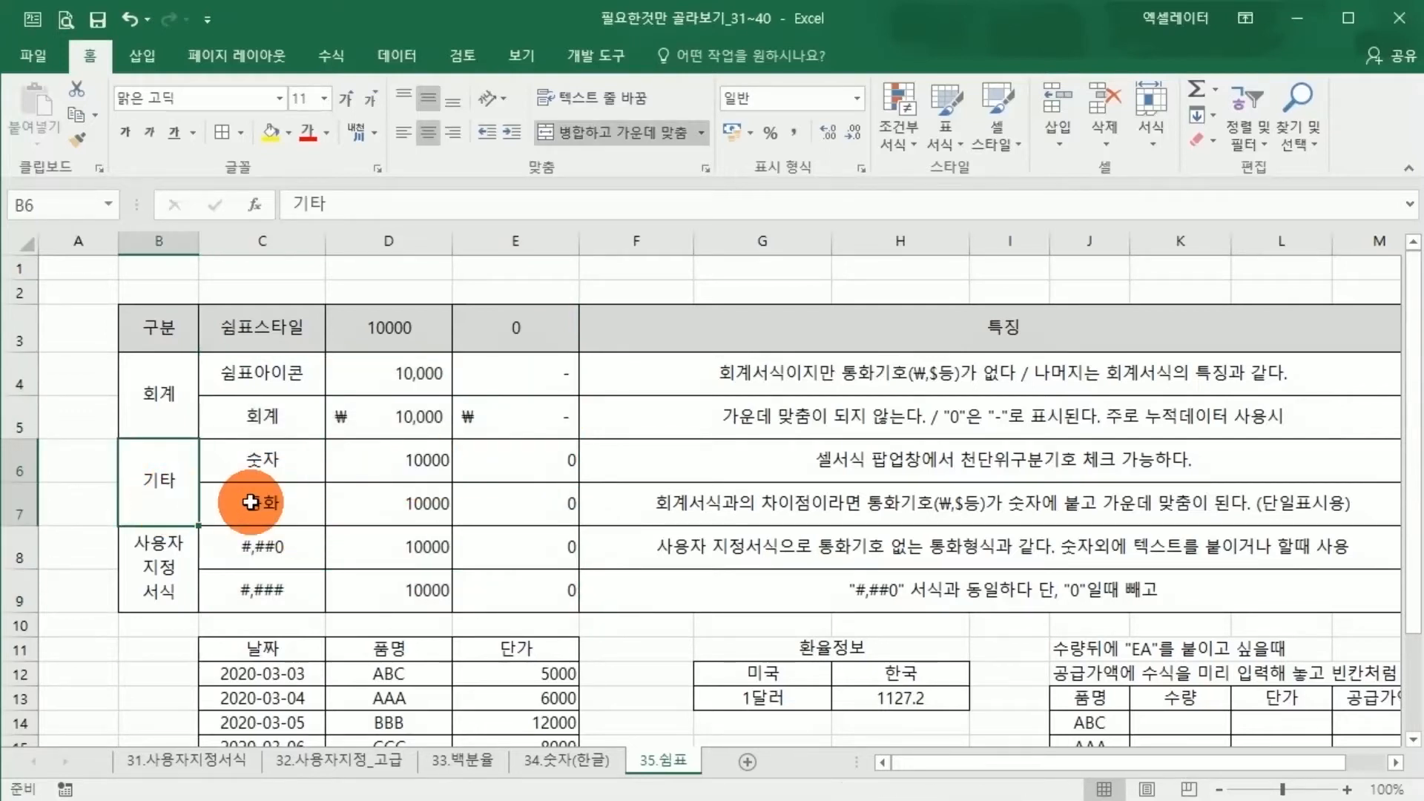
pyautogui.click(250, 502)
pyautogui.click(286, 466)
pyautogui.click(363, 506)
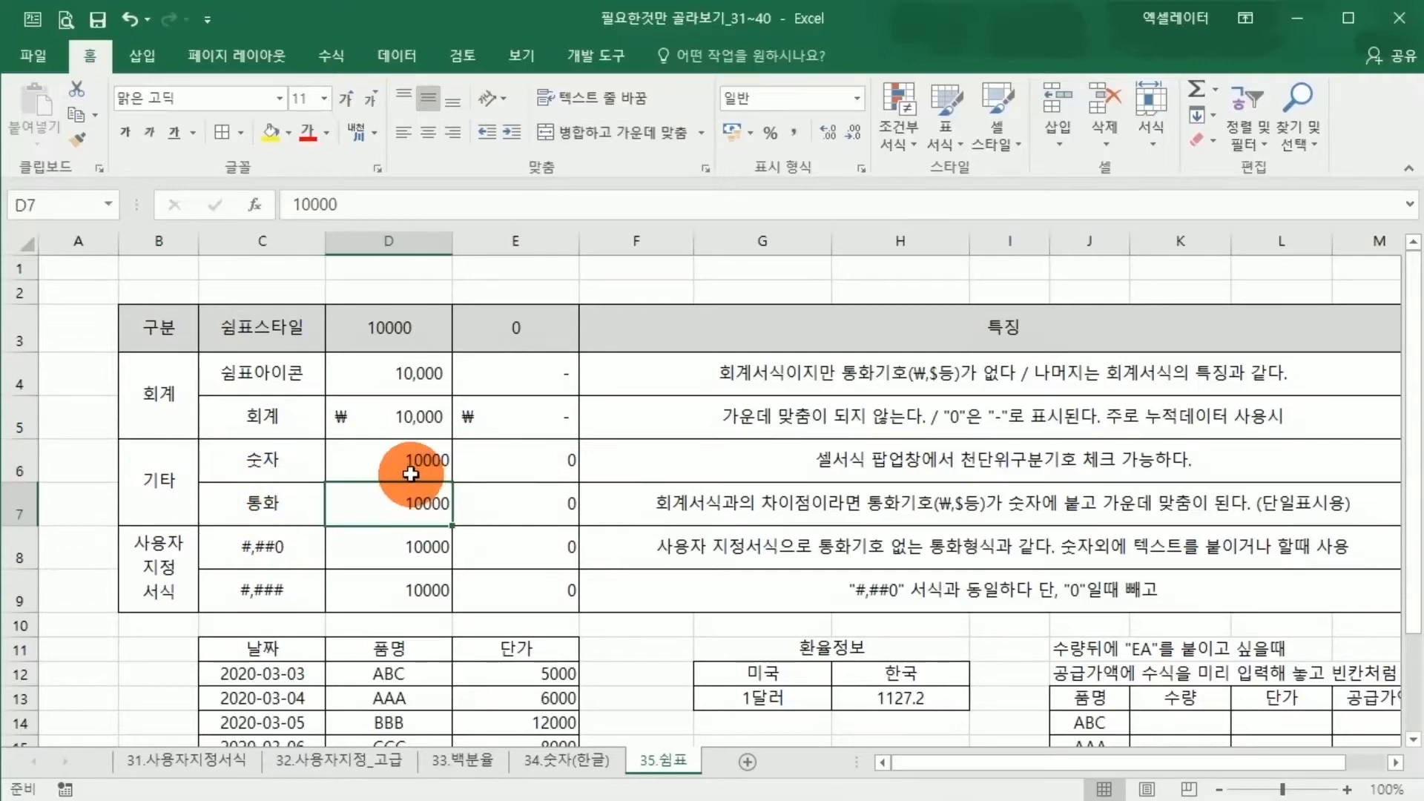
# Format D6:E6 as Number (숫자) with the thousands separator option (1000 단위 구분 기호(,) 사용) enabled
pyautogui.moveTo(400, 460); pyautogui.dragTo(512, 458)
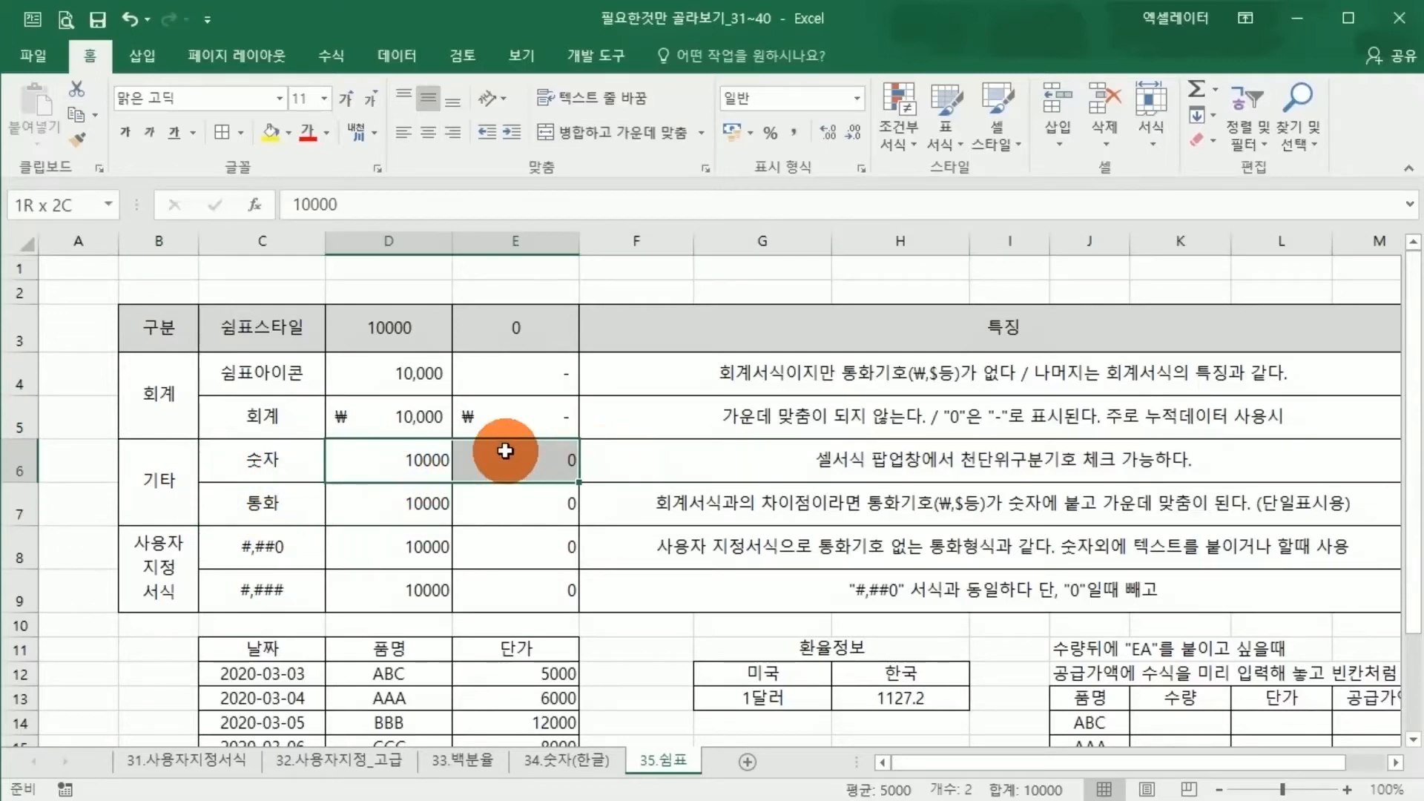
pyautogui.click(857, 104)
pyautogui.click(832, 189)
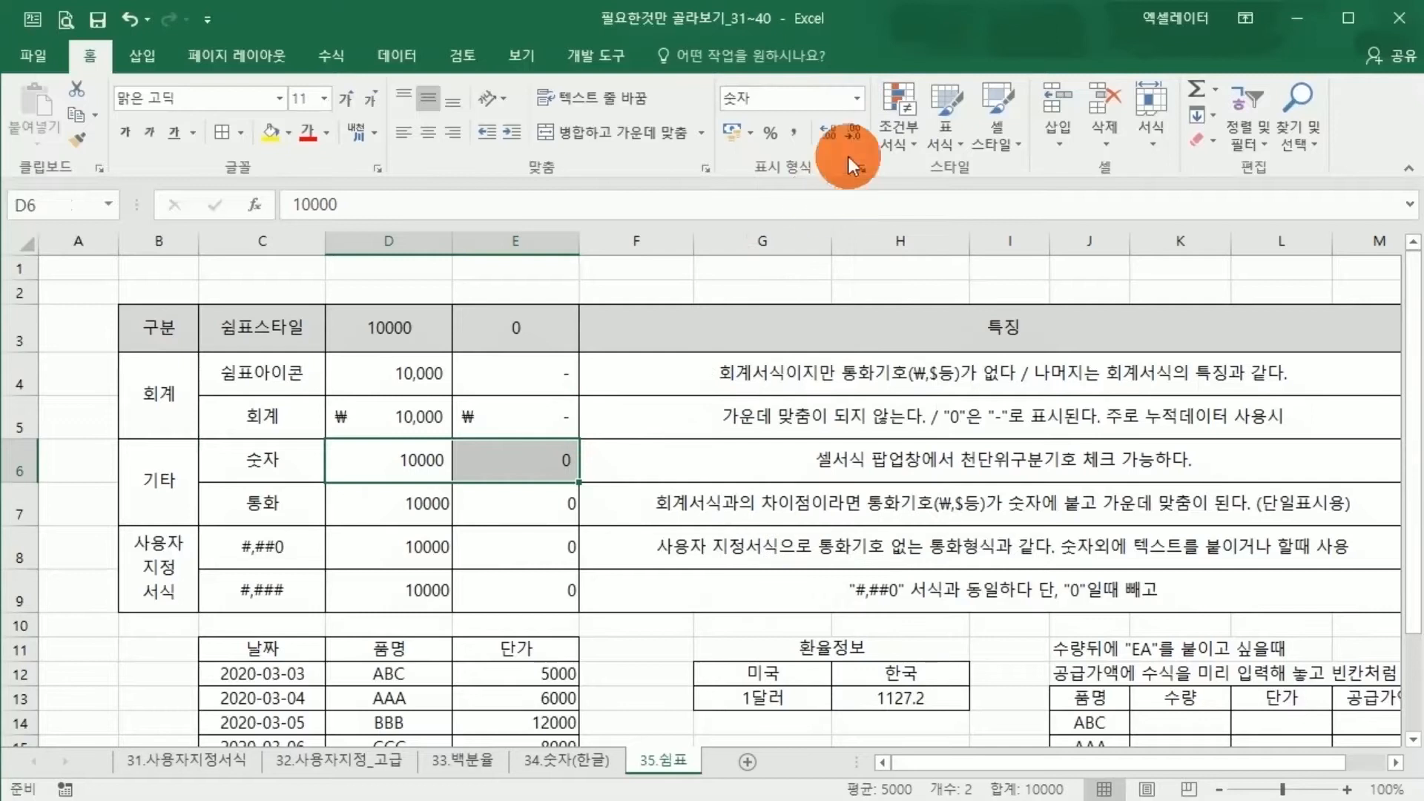
pyautogui.click(861, 169)
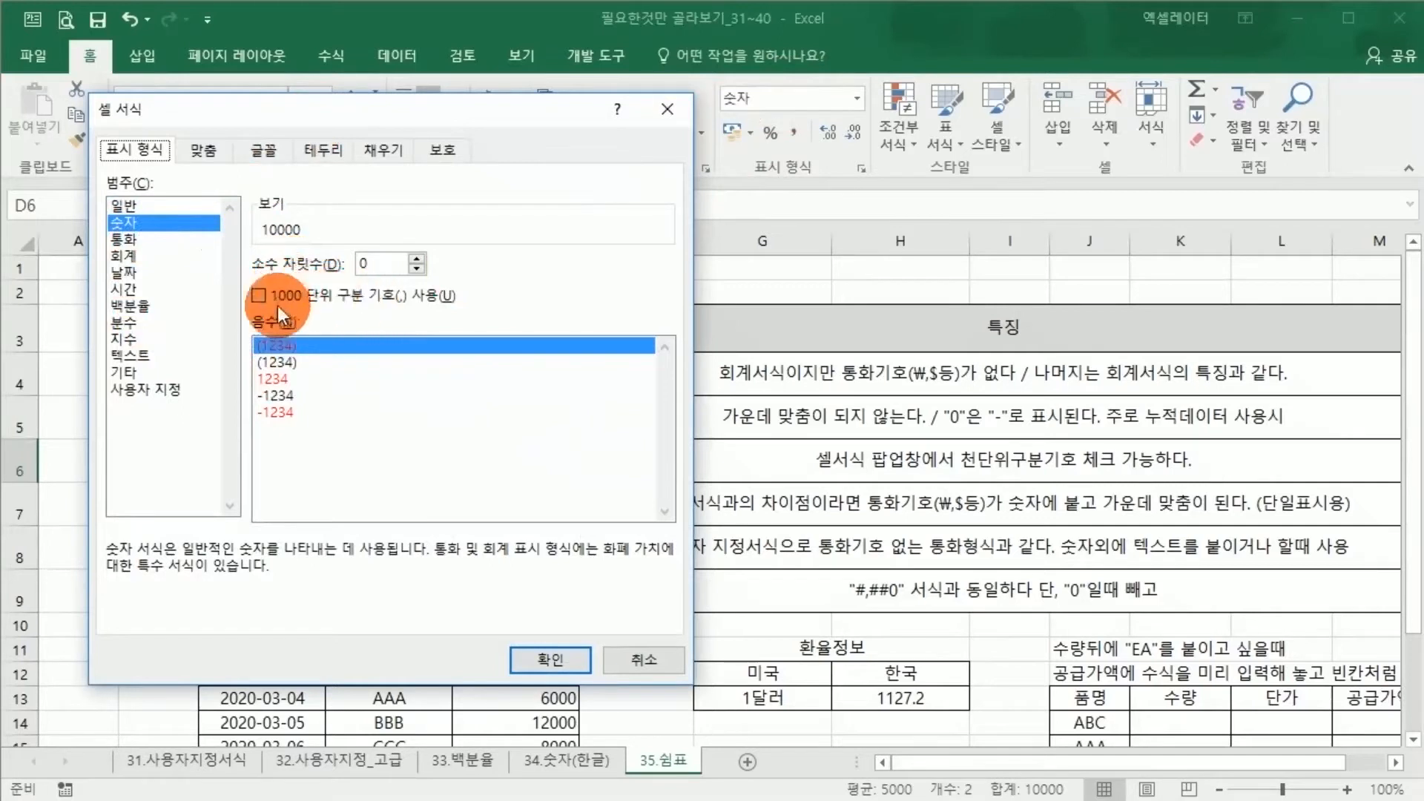
pyautogui.click(531, 662)
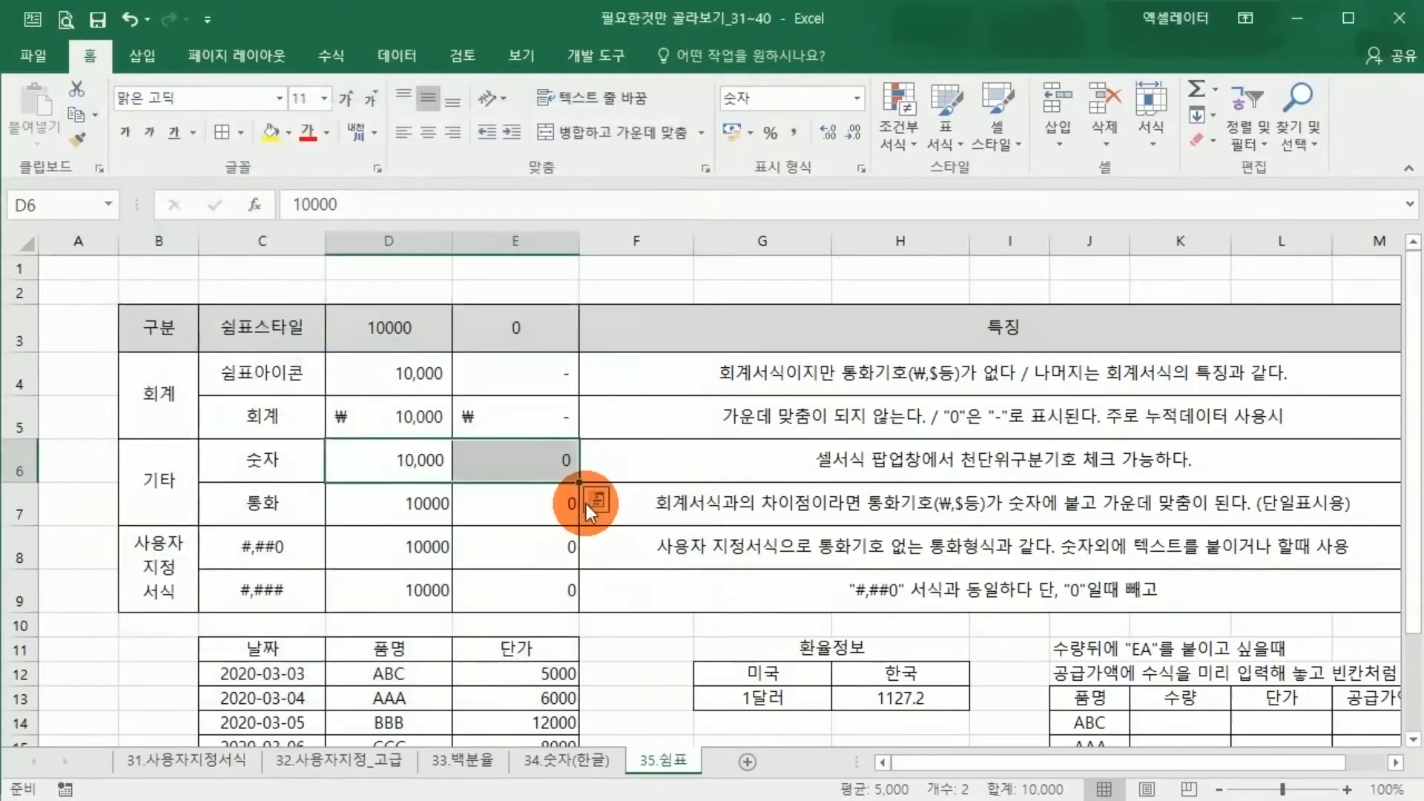
# Apply the Currency (통화) number format to the 통화 row's sample values in D7:E7
pyautogui.click(586, 501)
pyautogui.click(699, 461)
pyautogui.moveTo(416, 464); pyautogui.dragTo(499, 466)
pyautogui.click(471, 508)
pyautogui.moveTo(392, 507); pyautogui.dragTo(515, 504)
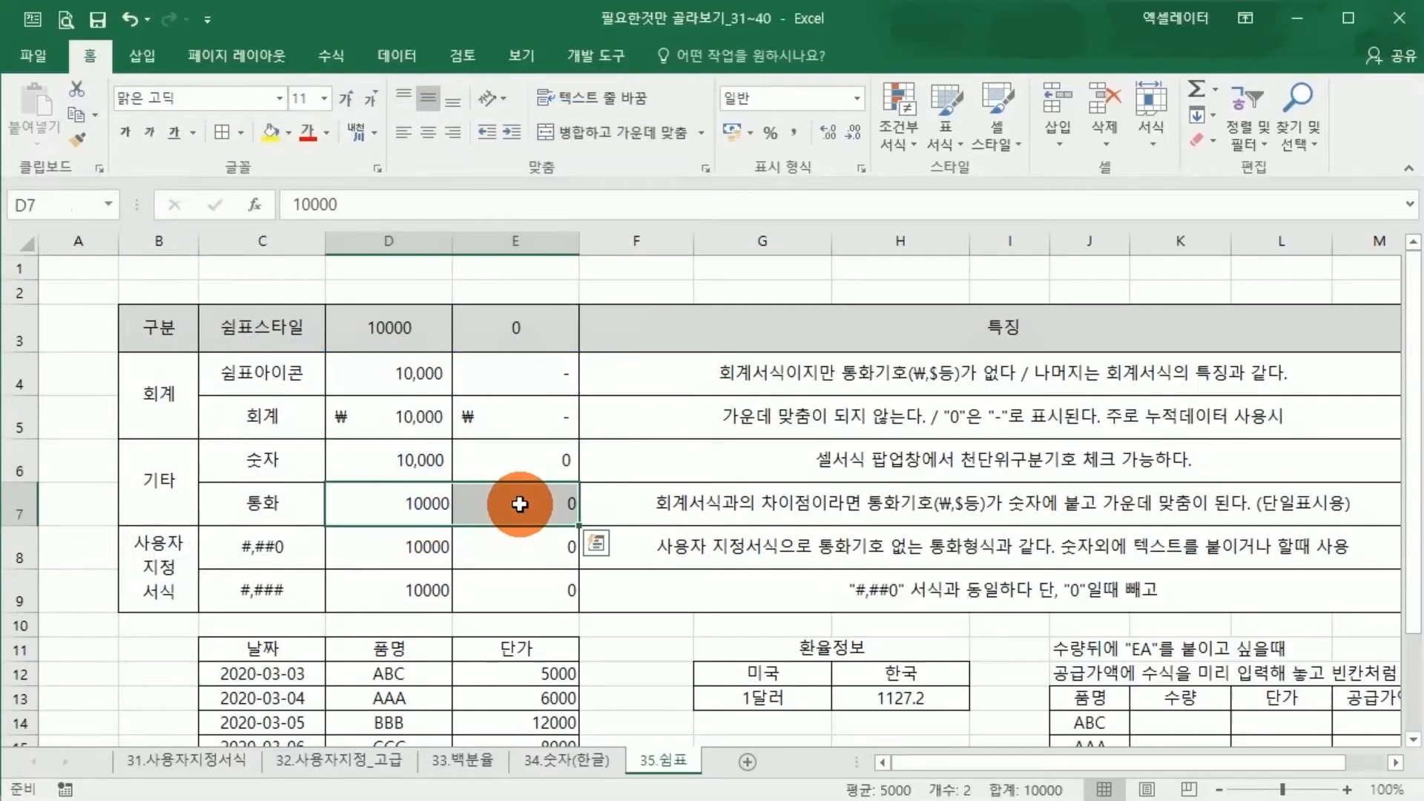
pyautogui.click(856, 101)
pyautogui.click(824, 243)
pyautogui.click(517, 507)
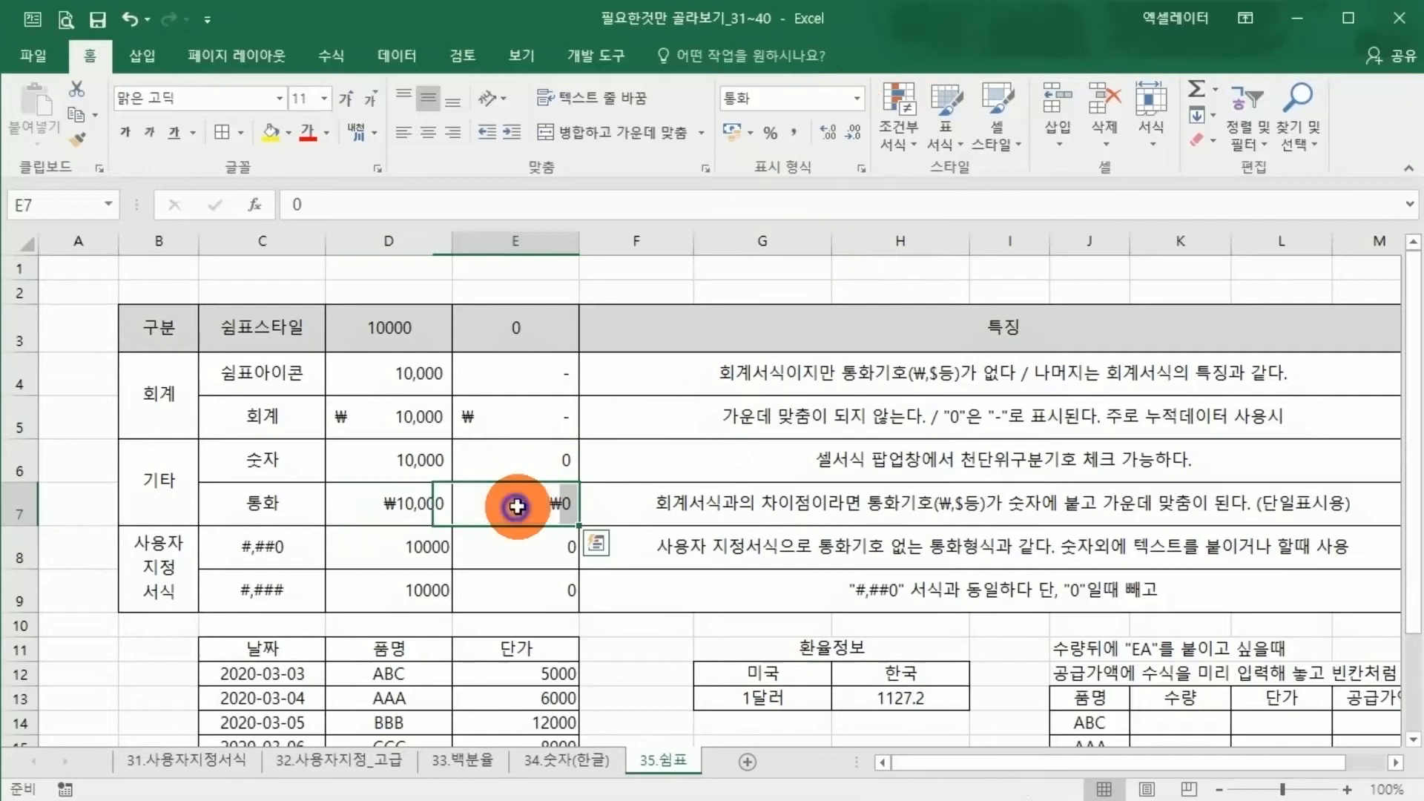
# Center the 숫자 and 통화 sample values in D6:E7 horizontally
pyautogui.moveTo(413, 461); pyautogui.dragTo(512, 501)
pyautogui.click(429, 132)
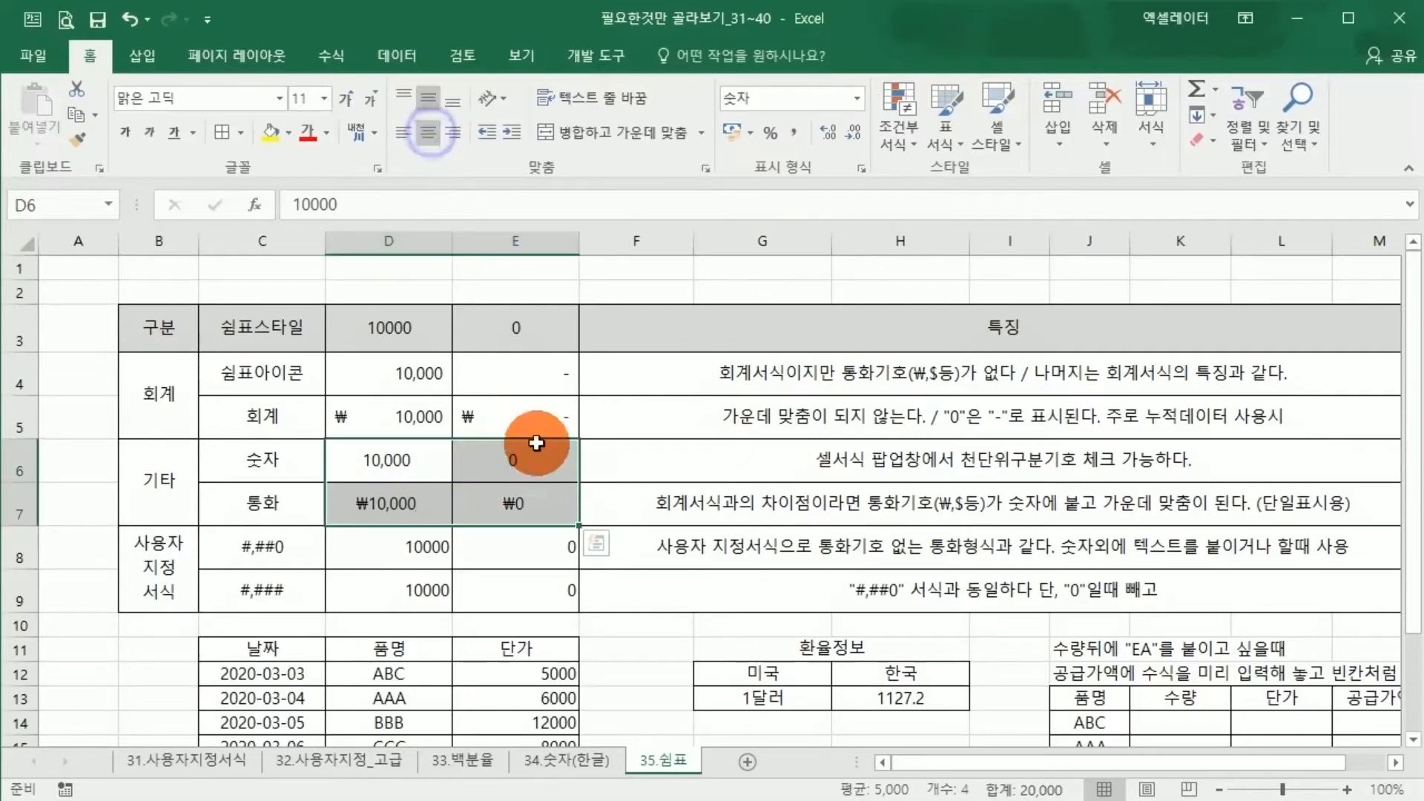
pyautogui.click(541, 517)
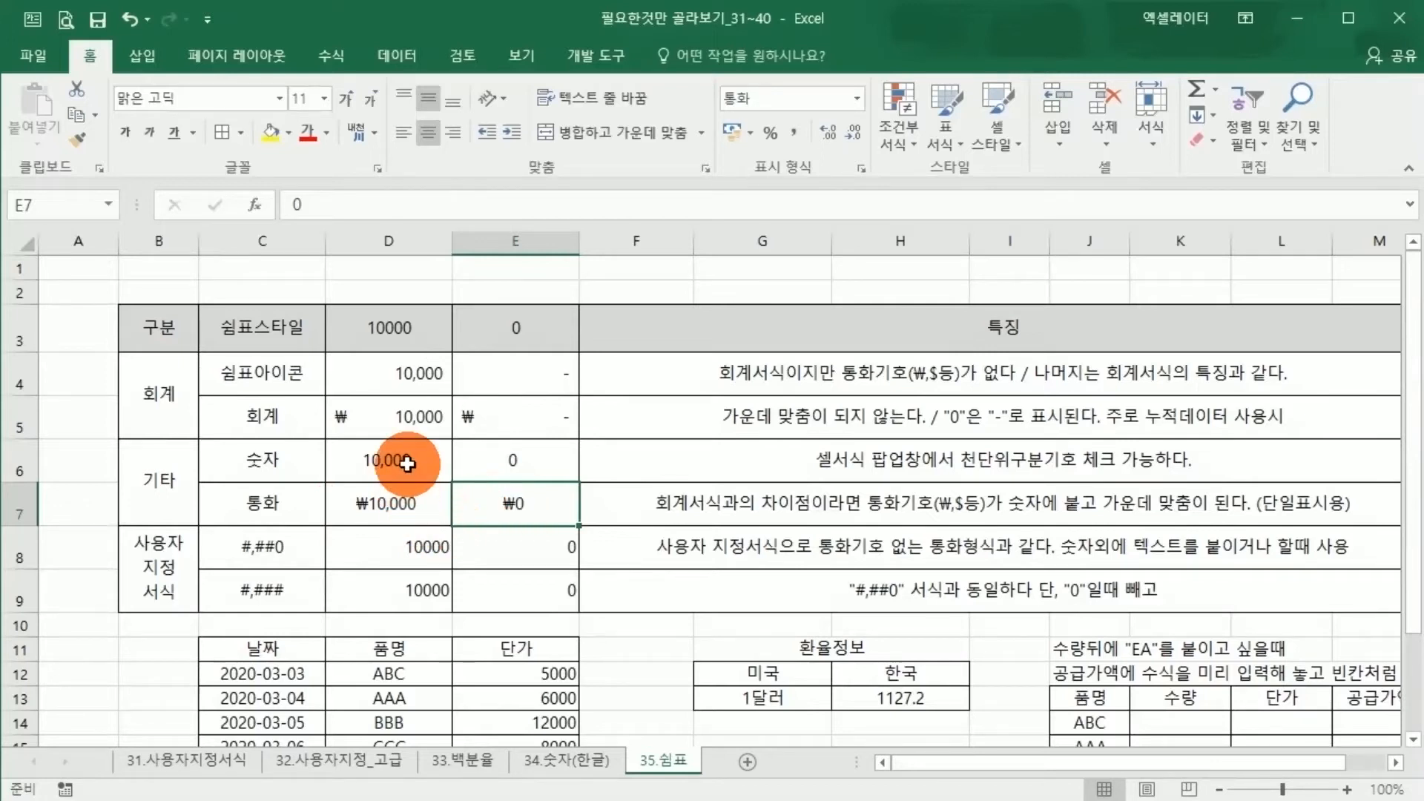
pyautogui.moveTo(442, 458); pyautogui.dragTo(483, 511)
# Append "원" in quotes to the end of the custom number format code for the 쉼표아이콘 values in D4:E4
pyautogui.click(396, 549)
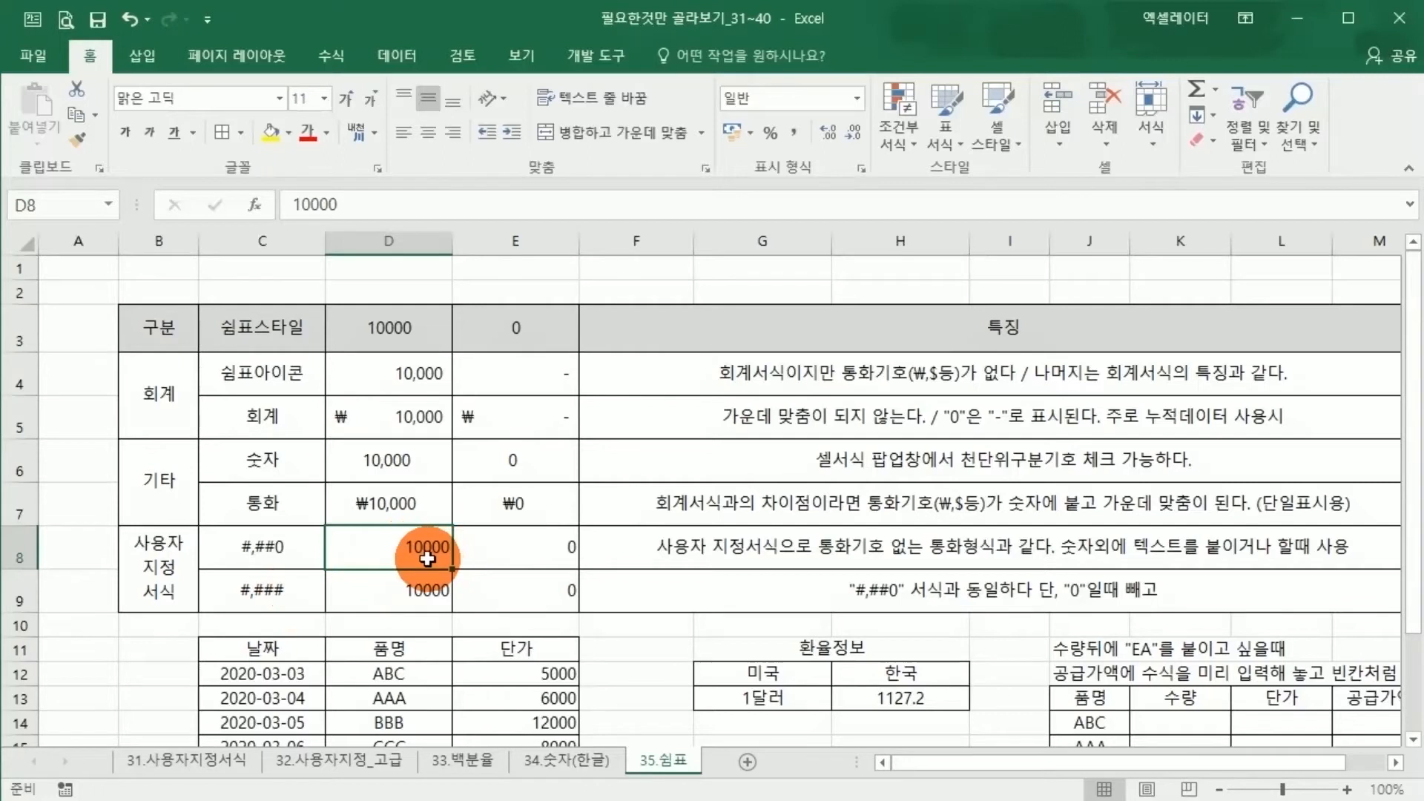
pyautogui.moveTo(375, 549)
pyautogui.mouseDown()
pyautogui.moveTo(519, 549)
pyautogui.moveTo(466, 561)
pyautogui.mouseUp()
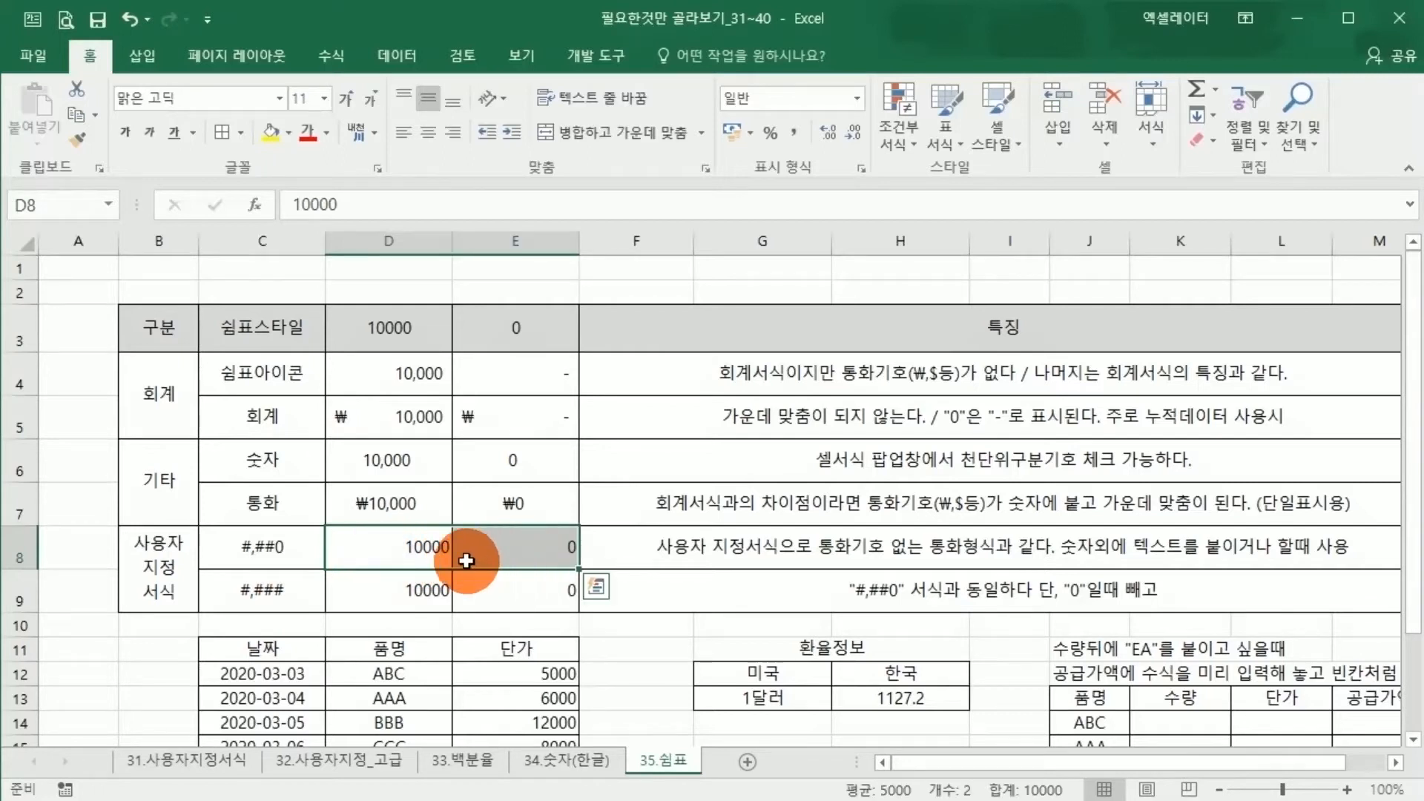
pyautogui.moveTo(381, 373); pyautogui.dragTo(497, 388)
pyautogui.rightClick(401, 375)
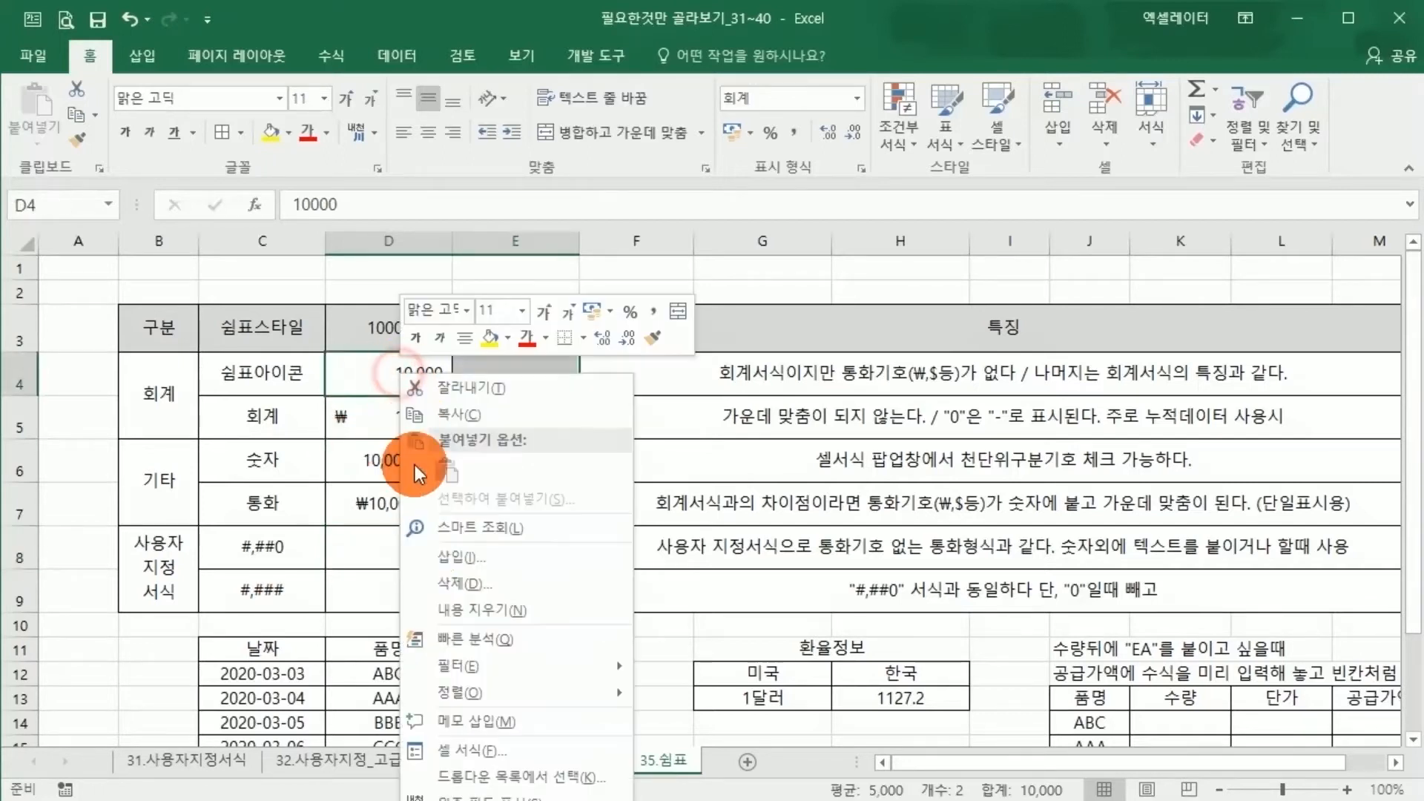
pyautogui.click(461, 751)
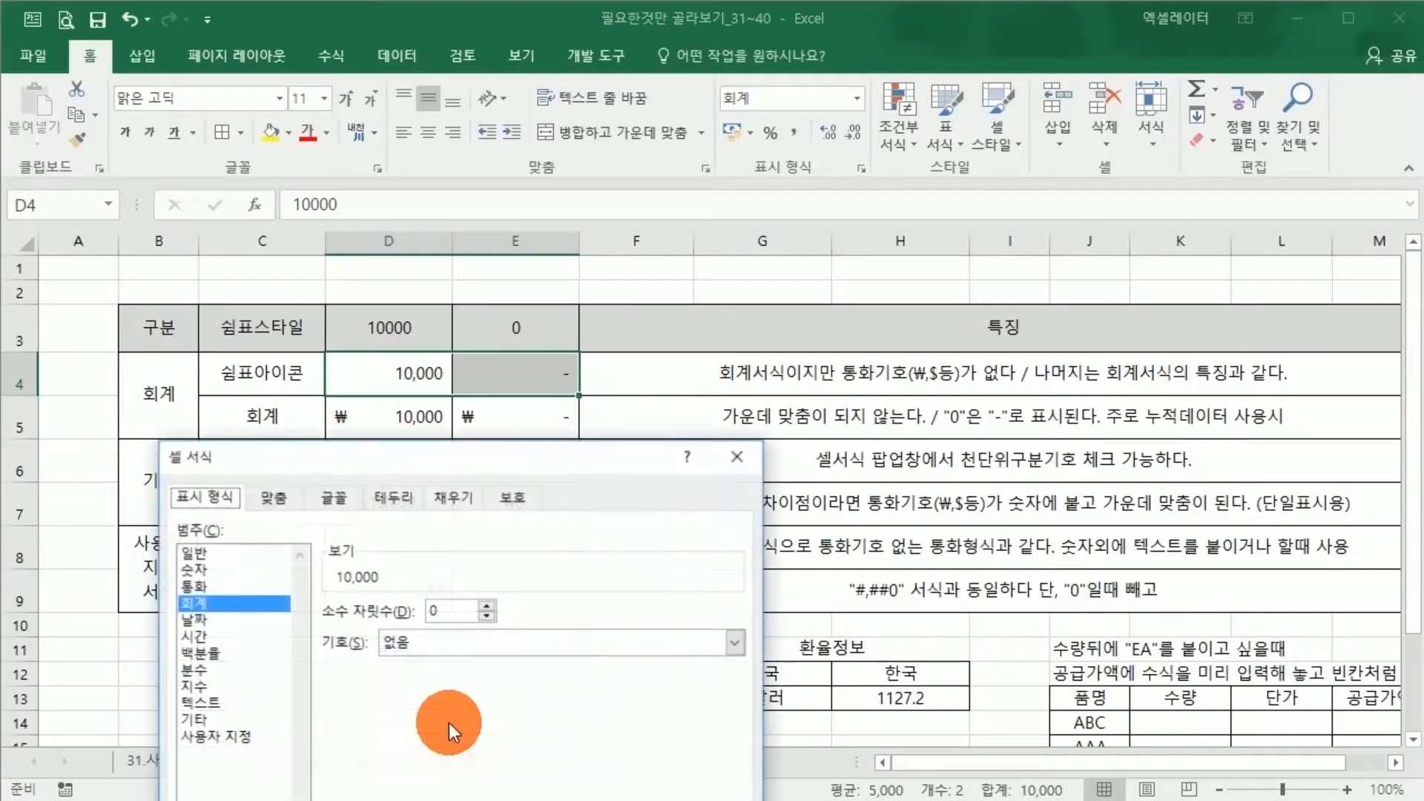
pyautogui.click(223, 736)
pyautogui.moveTo(376, 456); pyautogui.dragTo(346, 178)
pyautogui.click(562, 375)
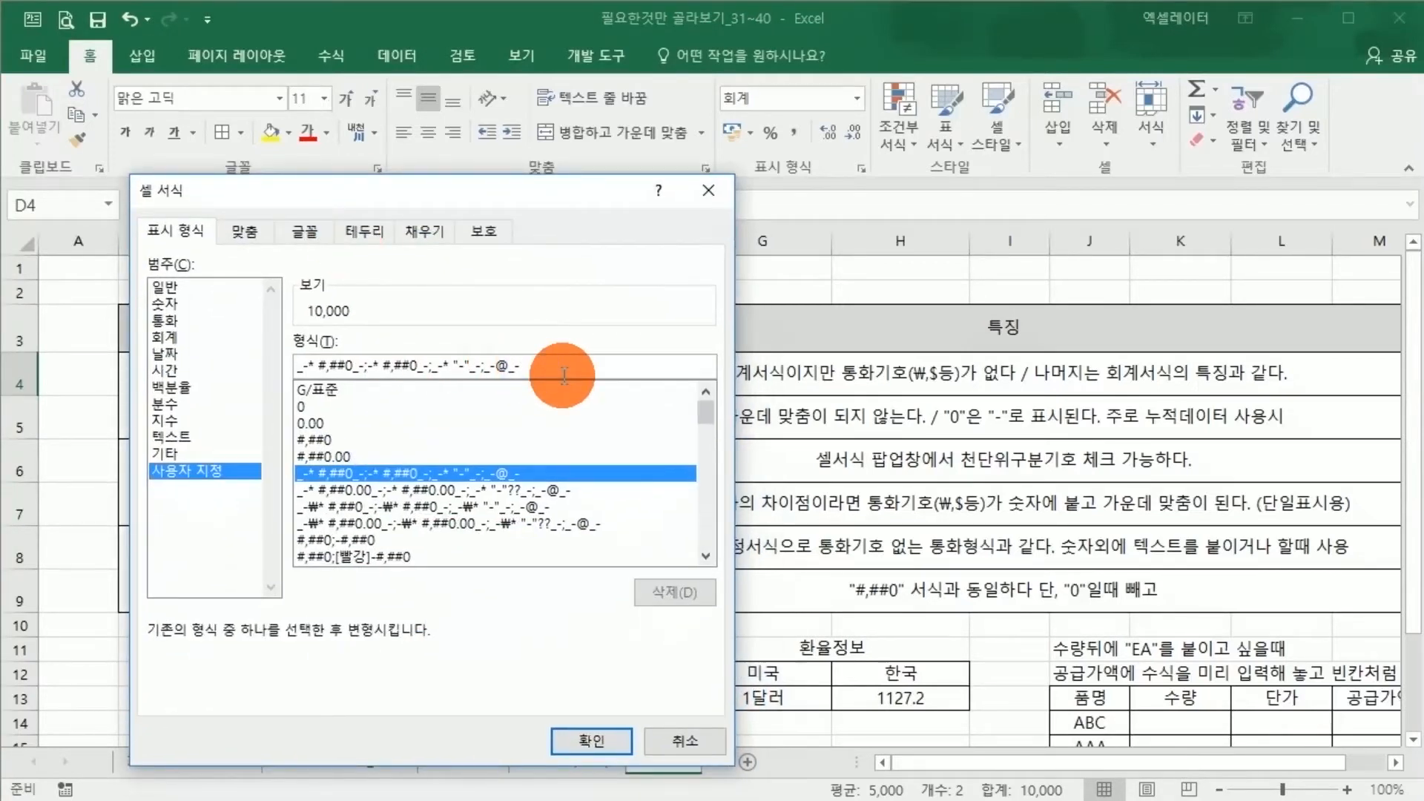
pyautogui.write('"')
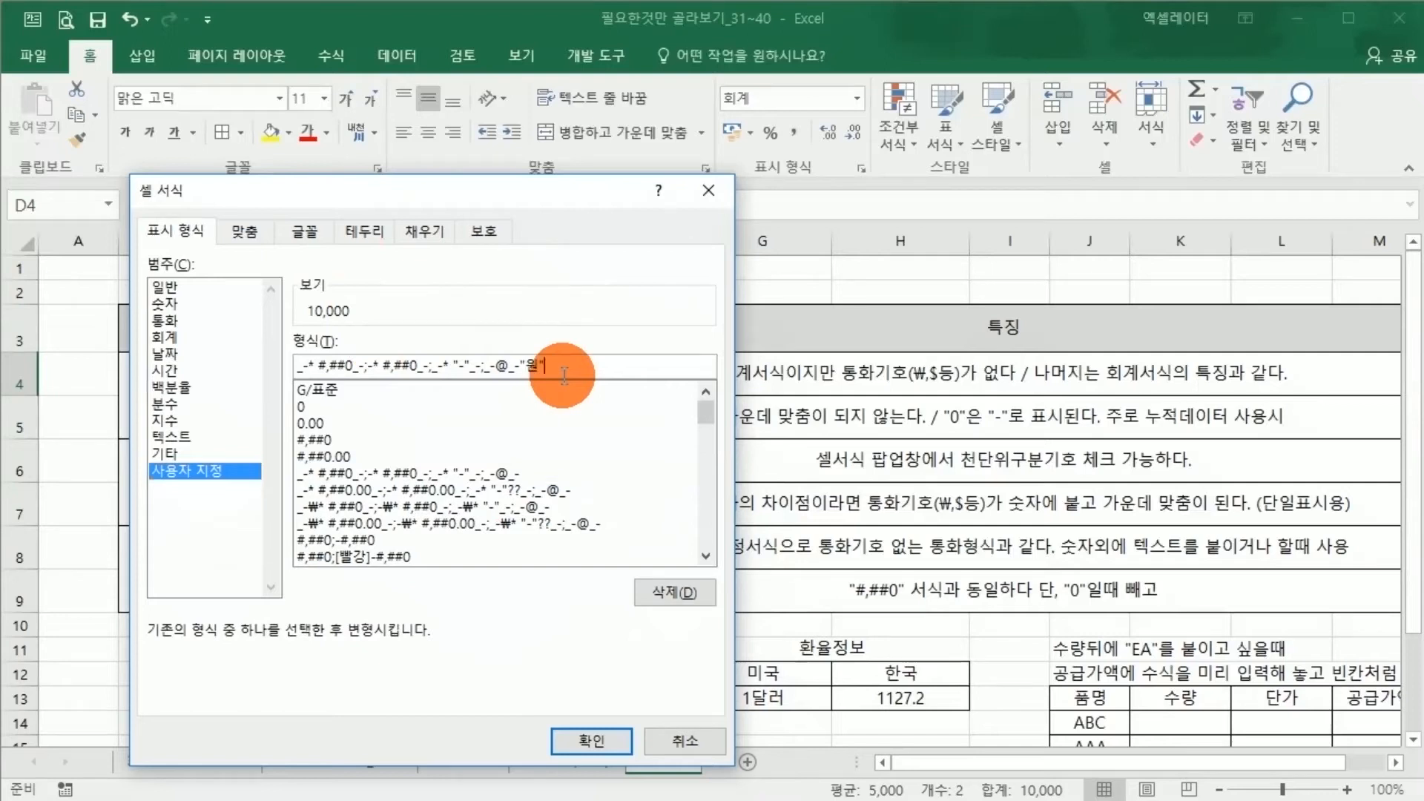
pyautogui.write('원"')
pyautogui.press('Return')
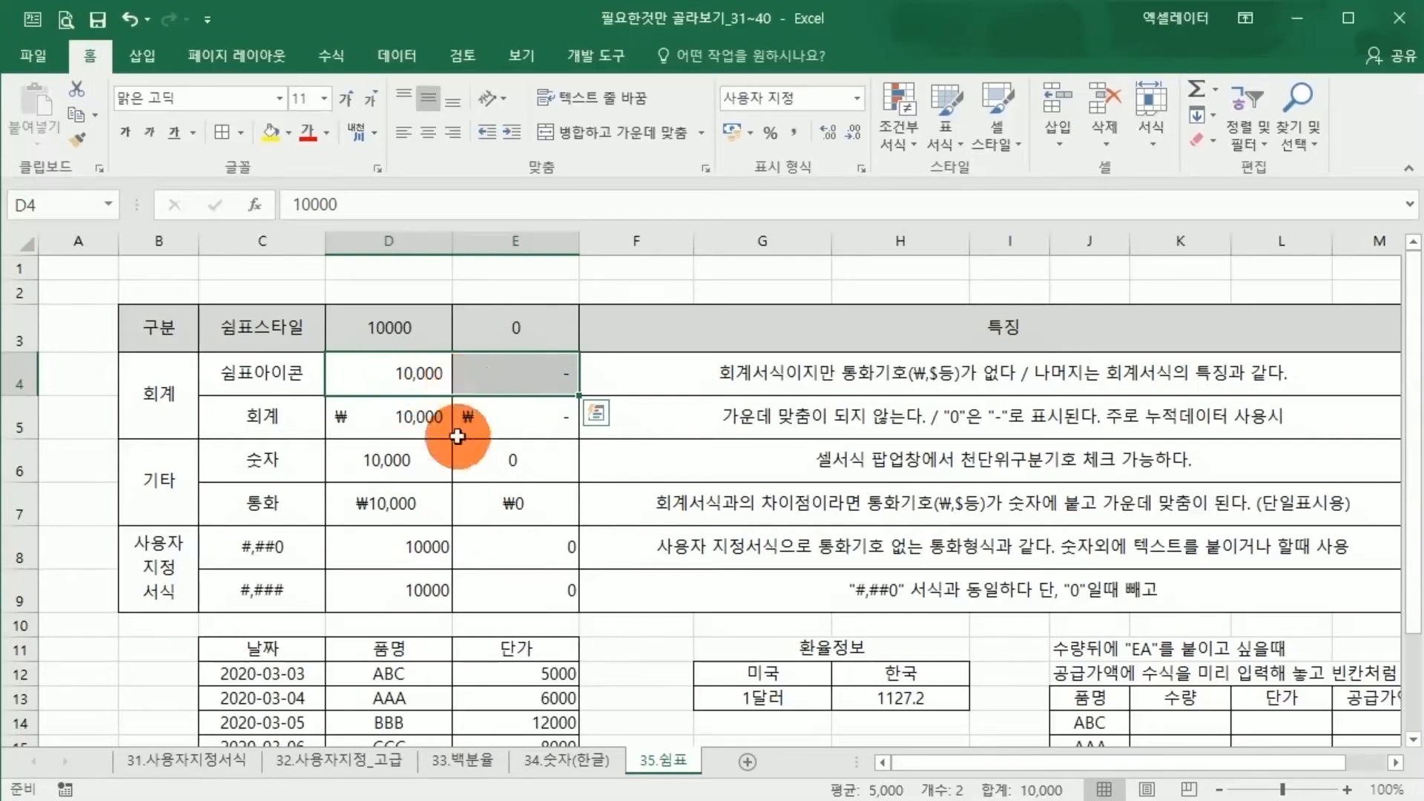
# Apply the custom number format #,##0"원" to the sample values in D8:E8
pyautogui.moveTo(423, 557); pyautogui.dragTo(488, 556)
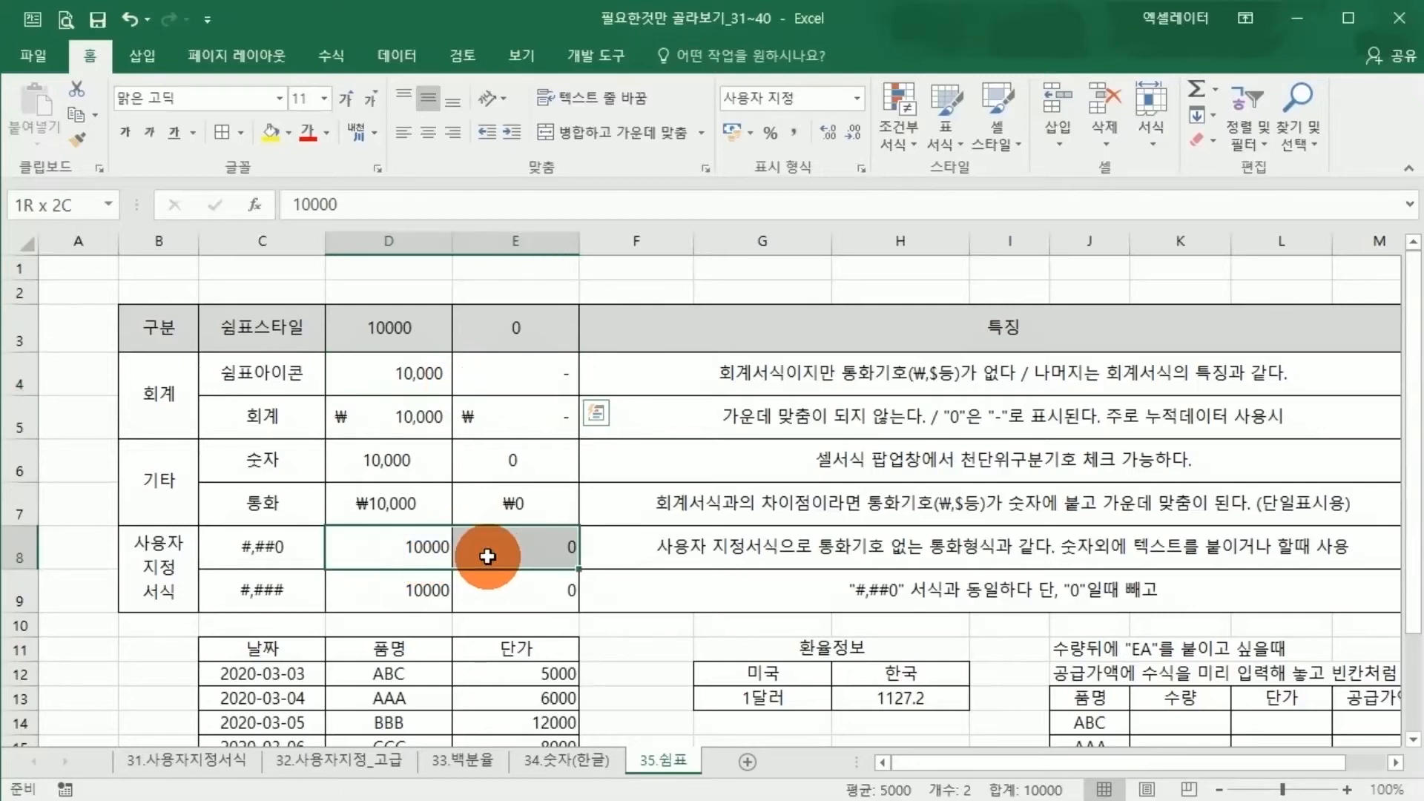
pyautogui.rightClick(482, 558)
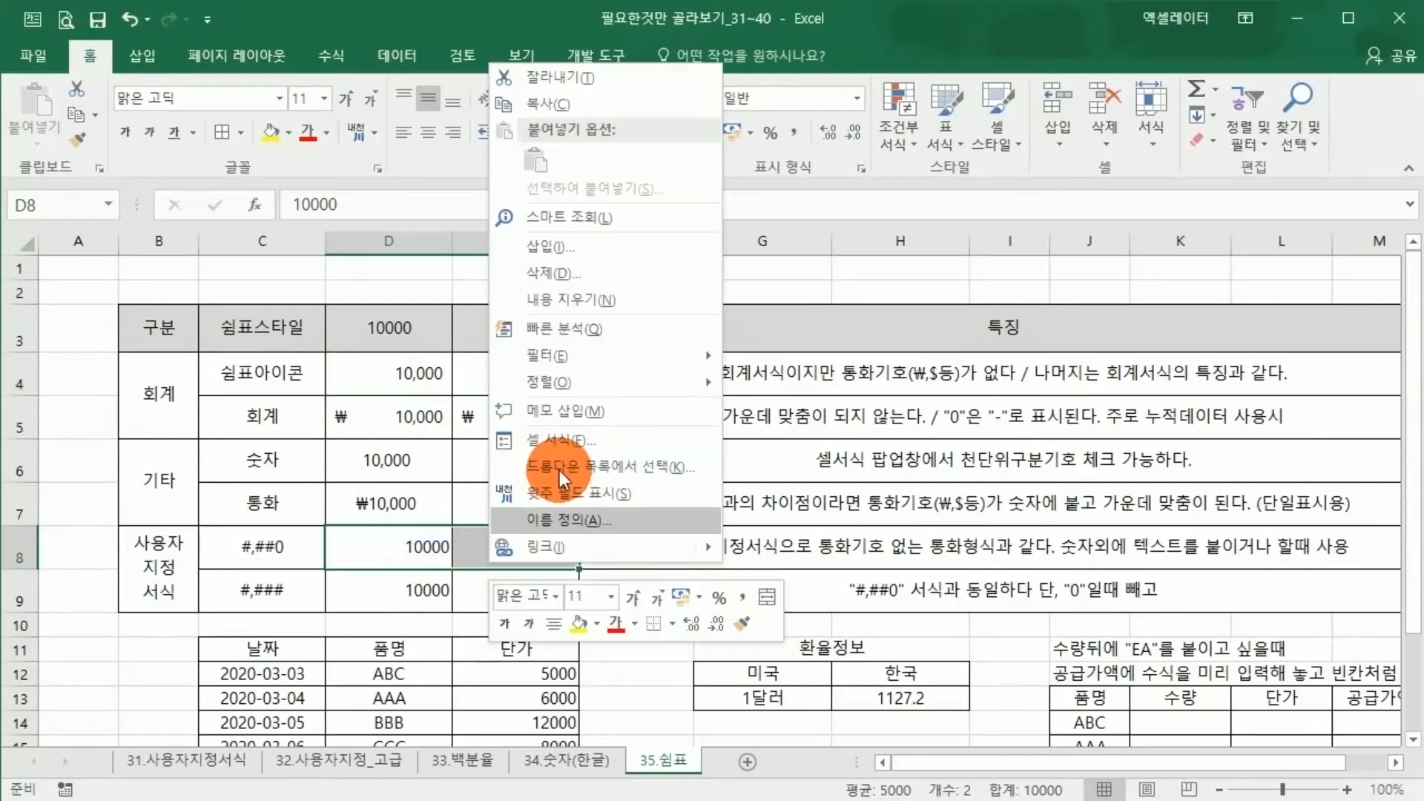
pyautogui.click(549, 441)
pyautogui.click(327, 445)
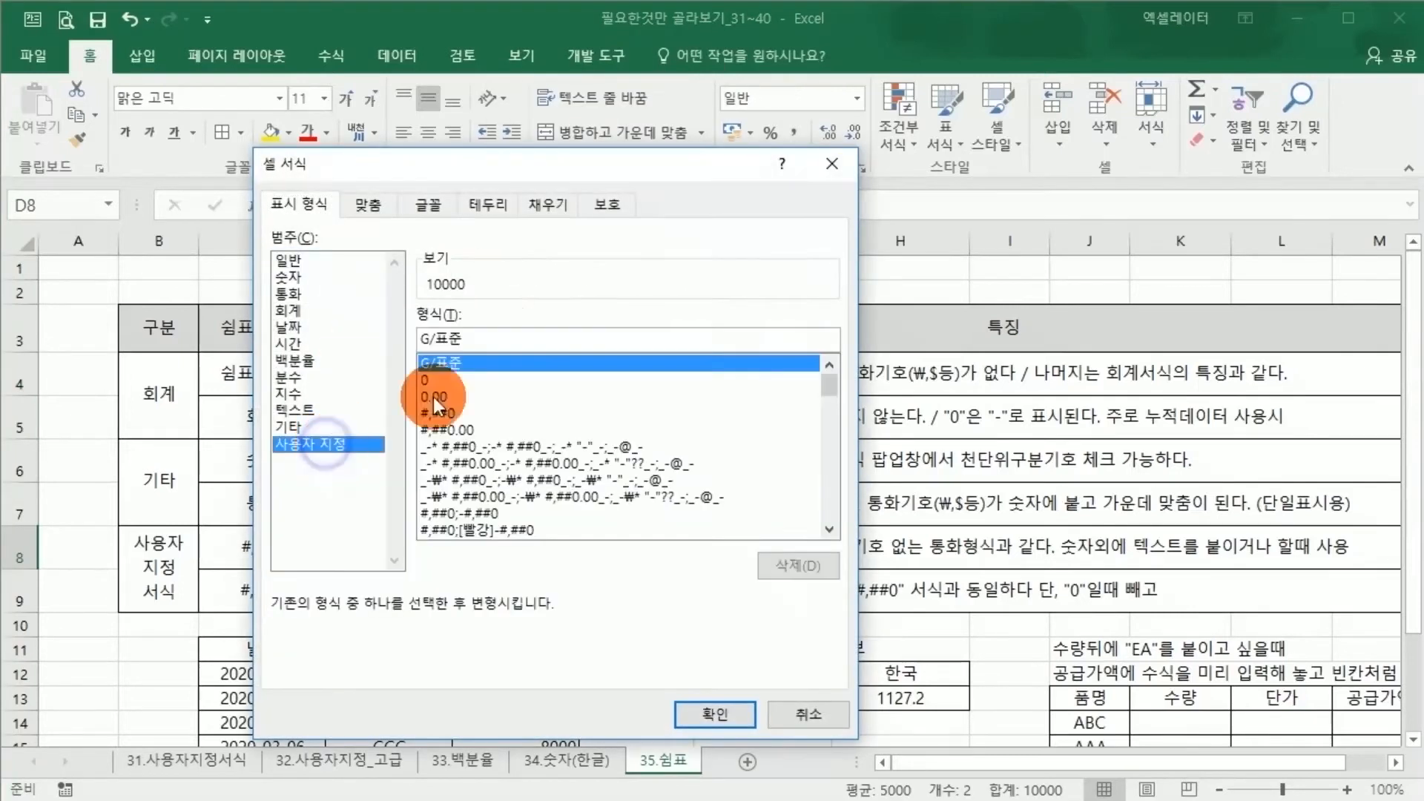
pyautogui.click(442, 414)
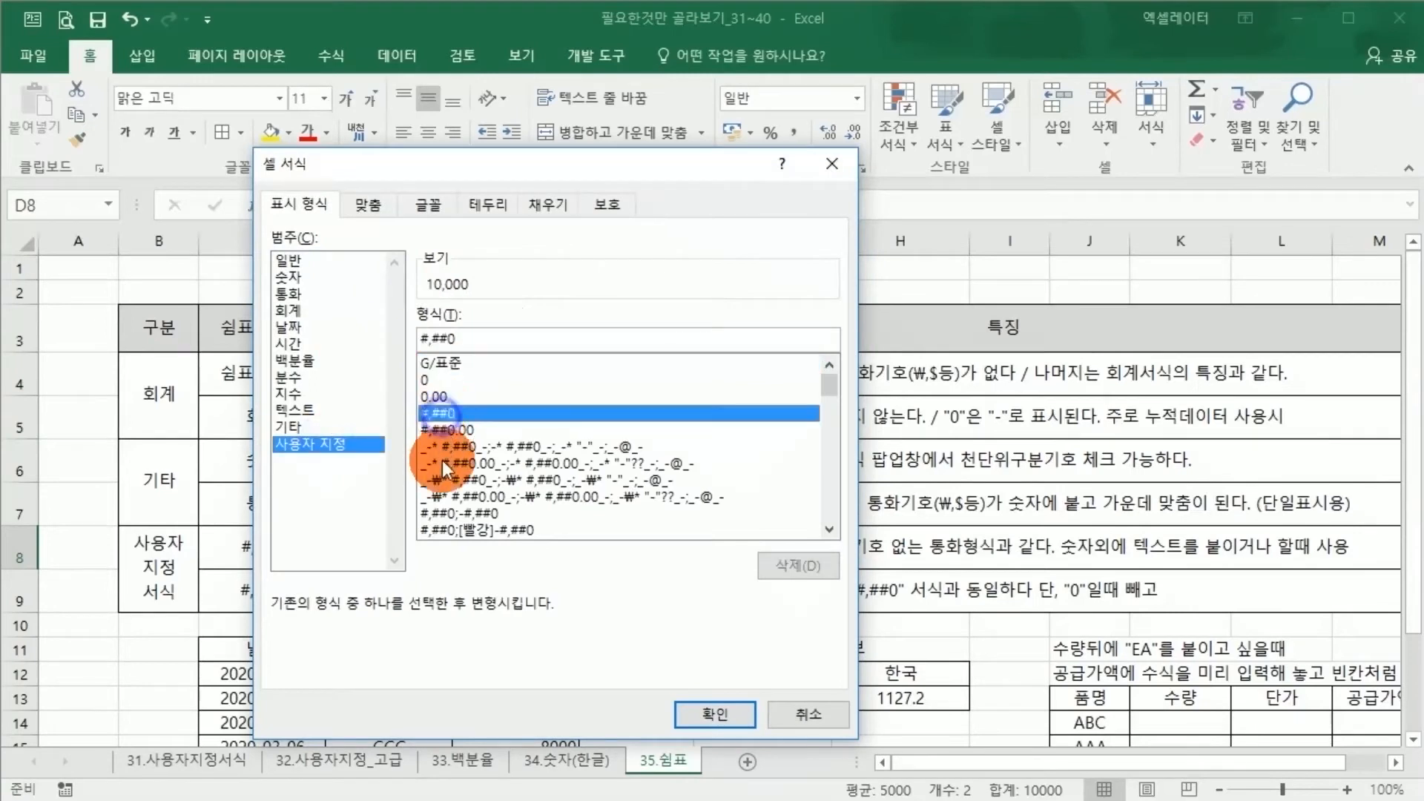
pyautogui.click(471, 341)
pyautogui.write('"원')
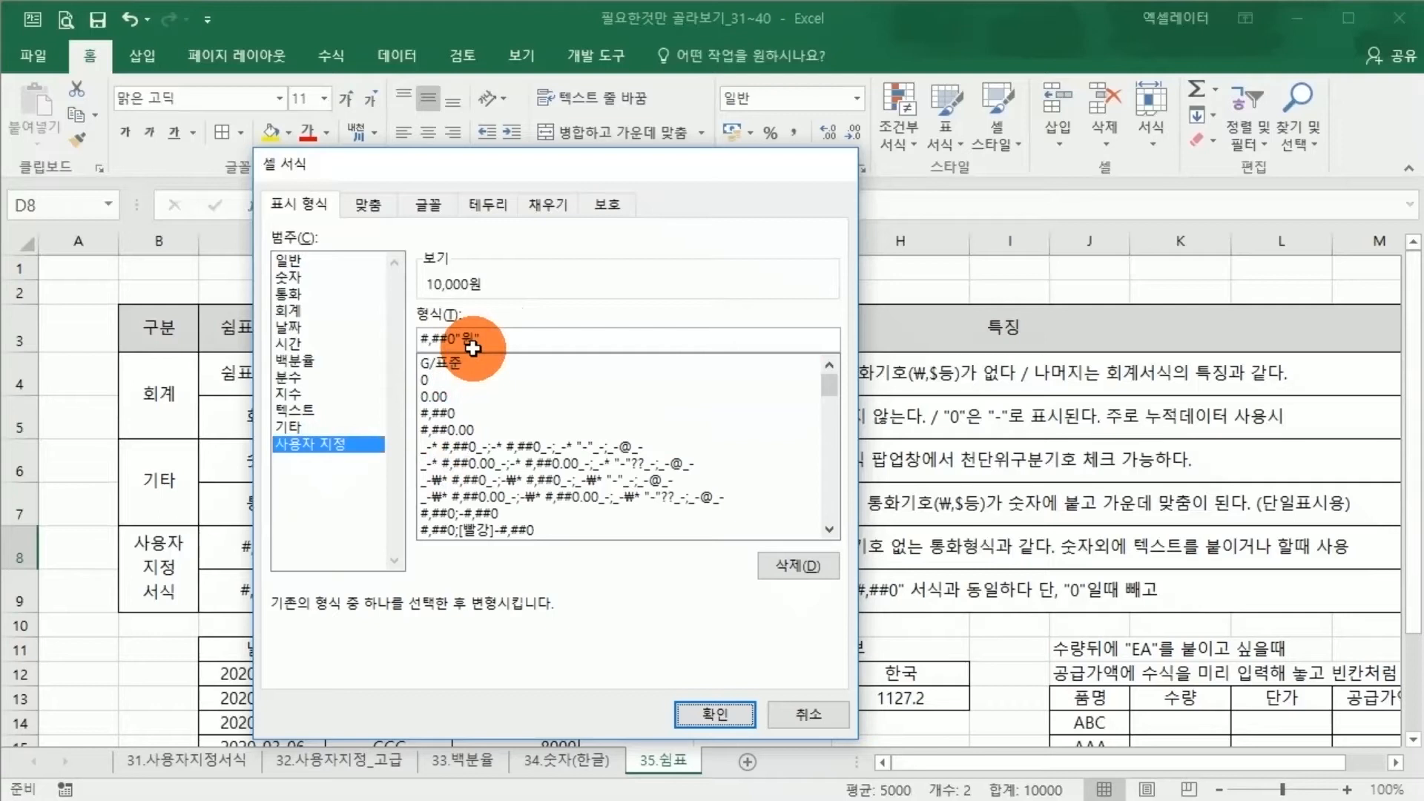
pyautogui.press('Return')
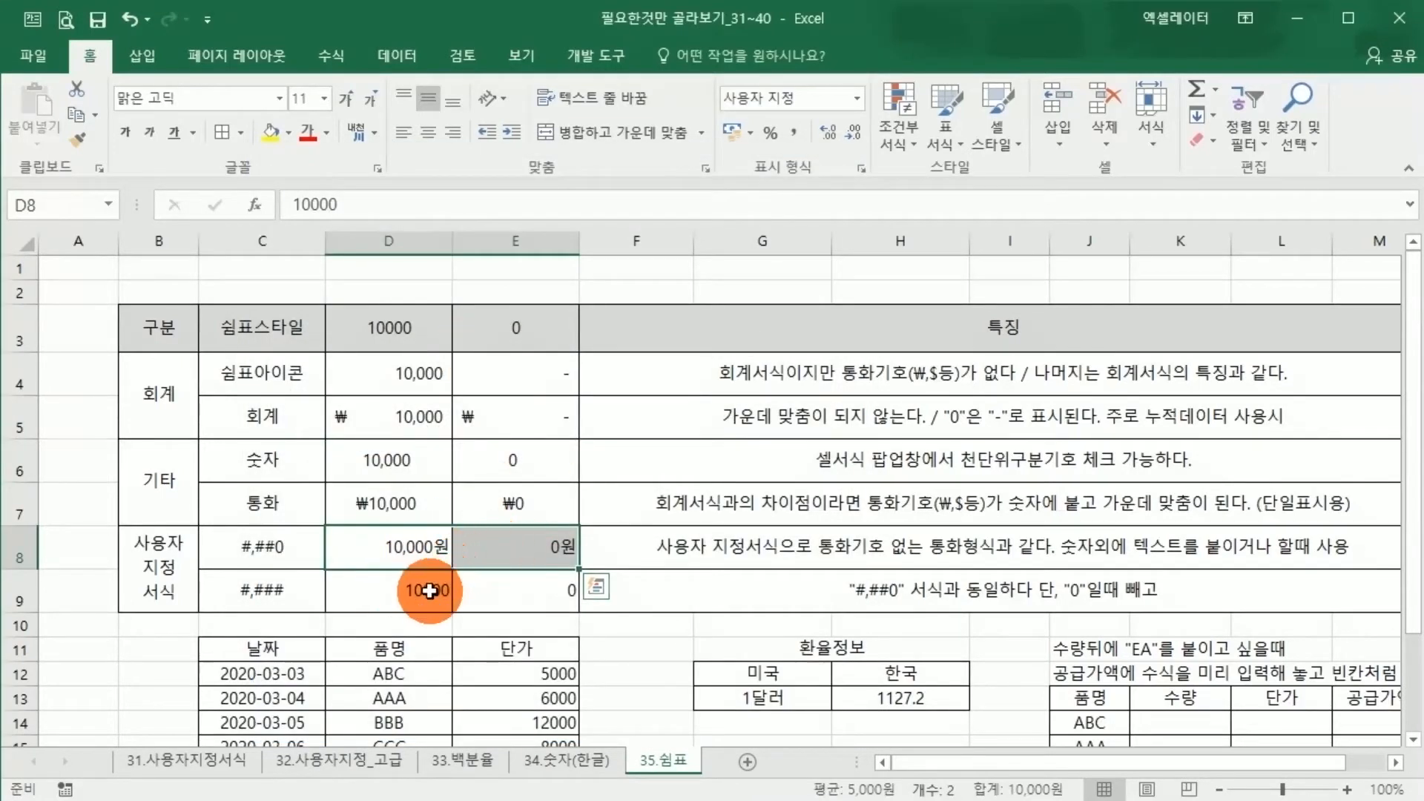
# Compare the #,##0 and #,### format codes listed in C8 and C9 of the 사용자 지정 서식 group
pyautogui.click(283, 547)
pyautogui.click(191, 564)
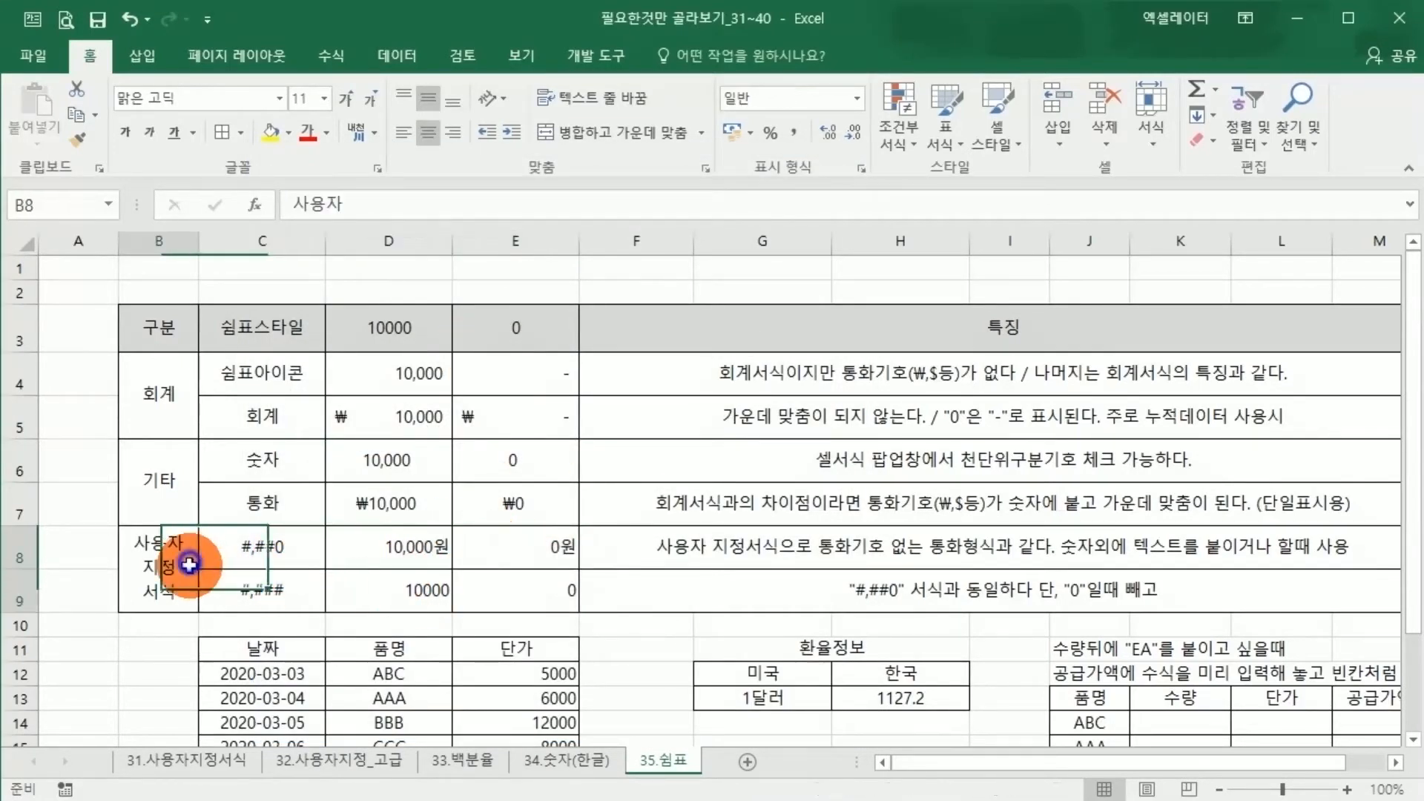
pyautogui.click(240, 566)
pyautogui.click(244, 583)
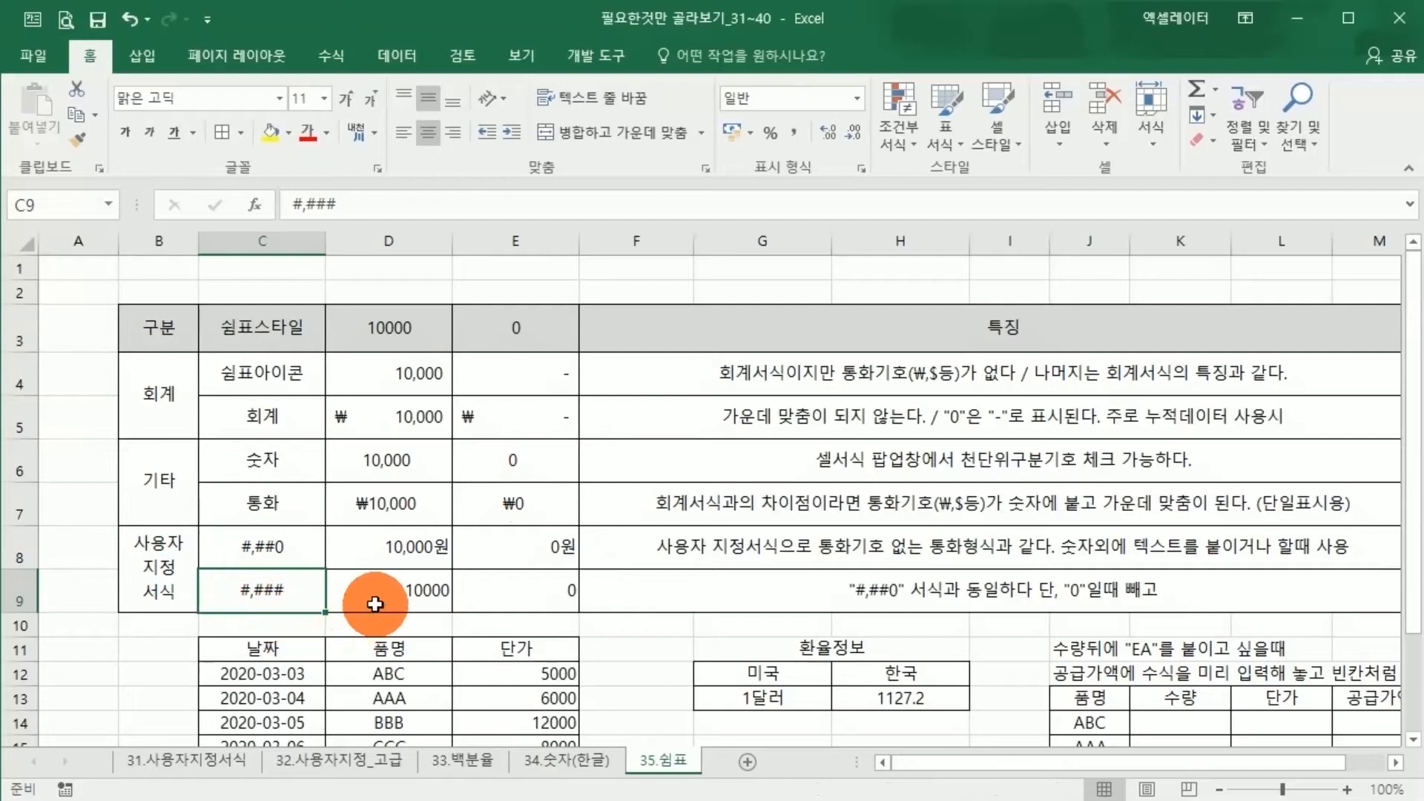
pyautogui.click(285, 561)
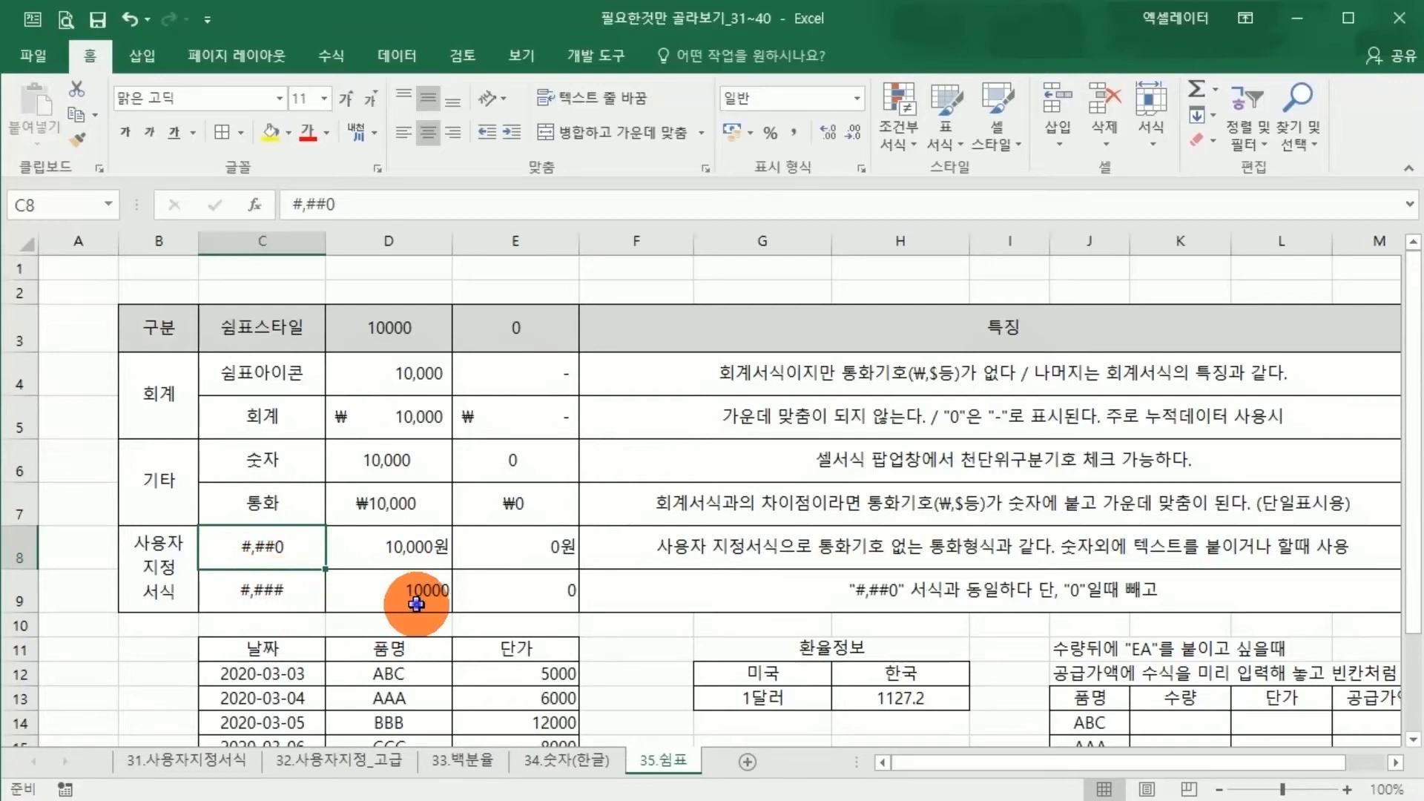
# Apply the custom number format #,###"원" to D9:E9 and compare the zero values in E8:E9
pyautogui.moveTo(413, 594); pyautogui.dragTo(515, 607)
pyautogui.rightClick(515, 607)
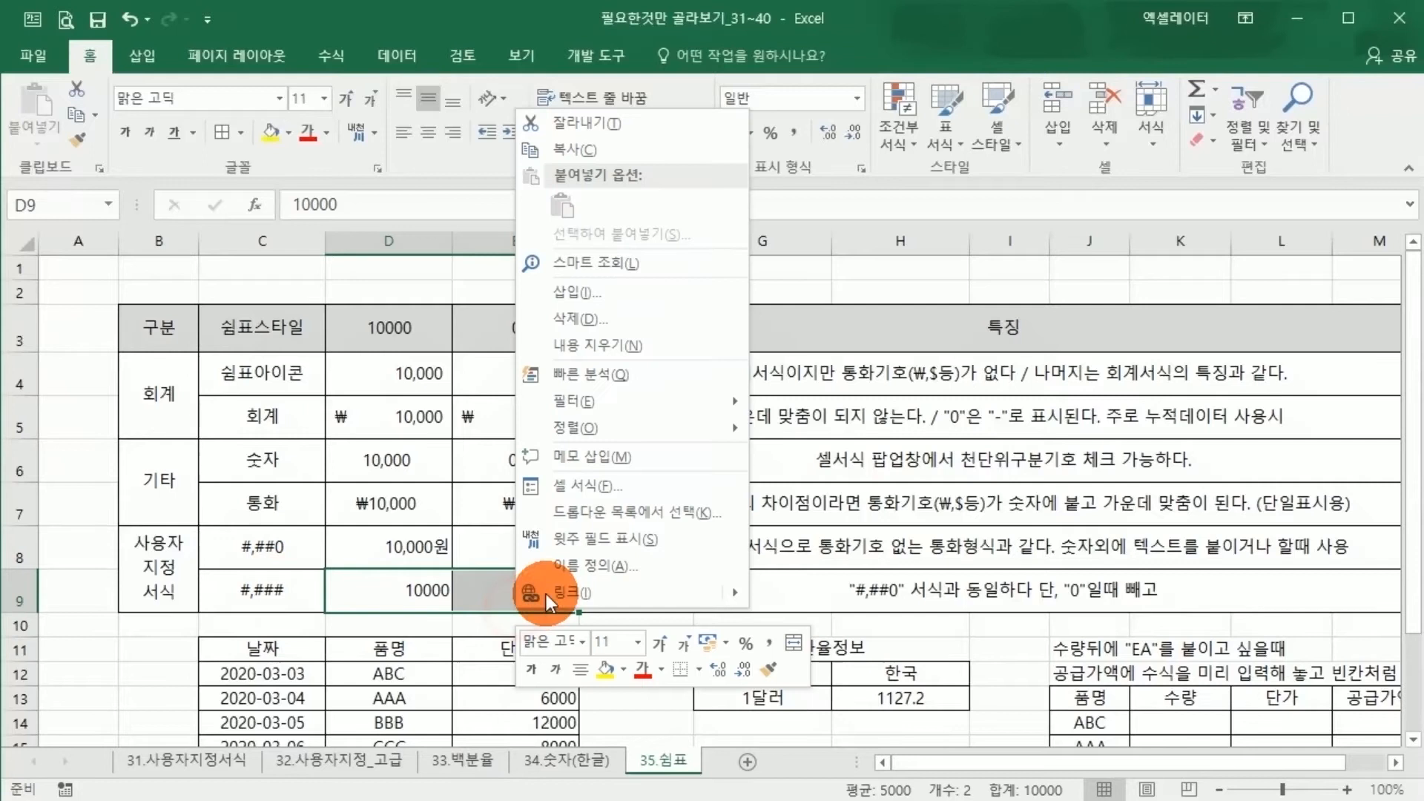
pyautogui.click(576, 493)
pyautogui.click(353, 488)
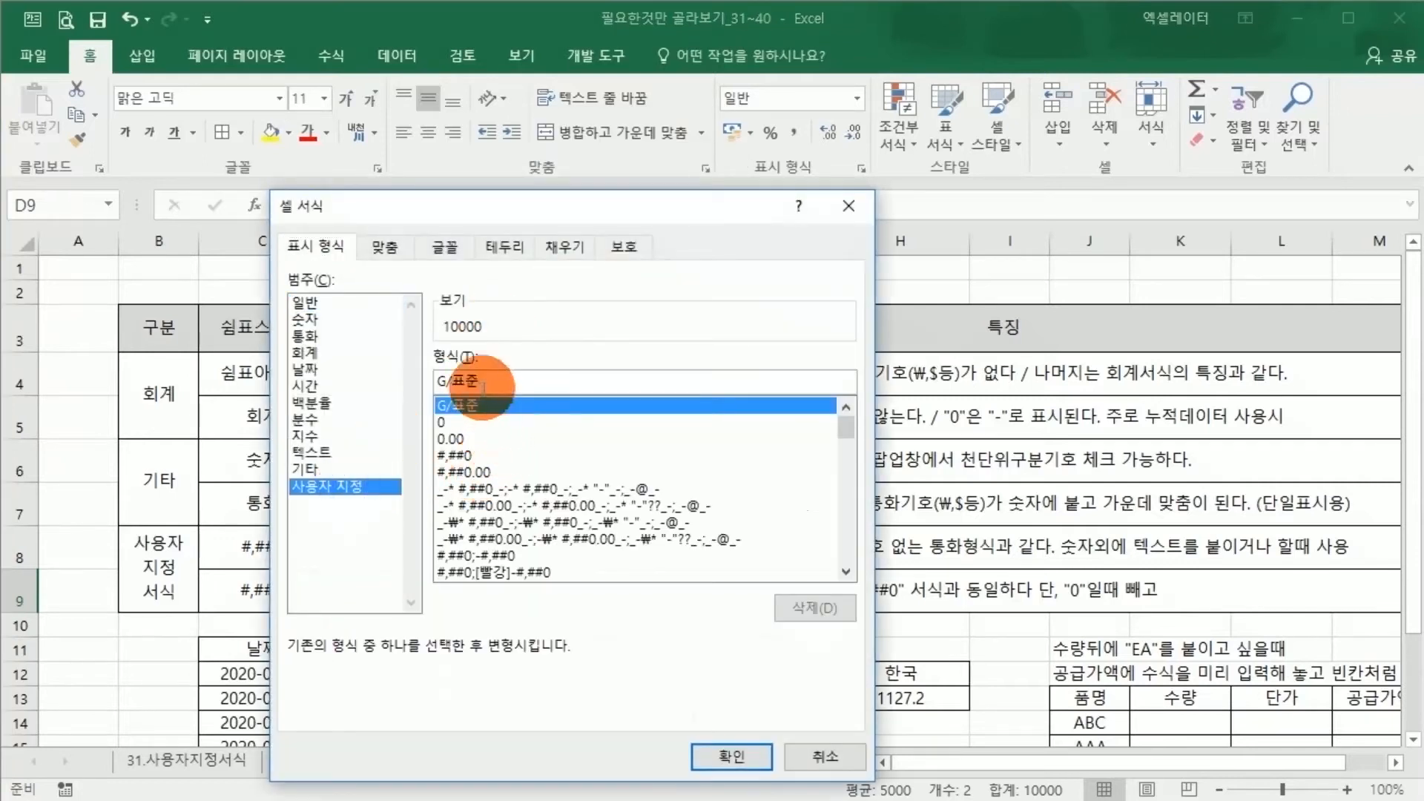
pyautogui.moveTo(482, 384); pyautogui.dragTo(415, 386)
pyautogui.write('#')
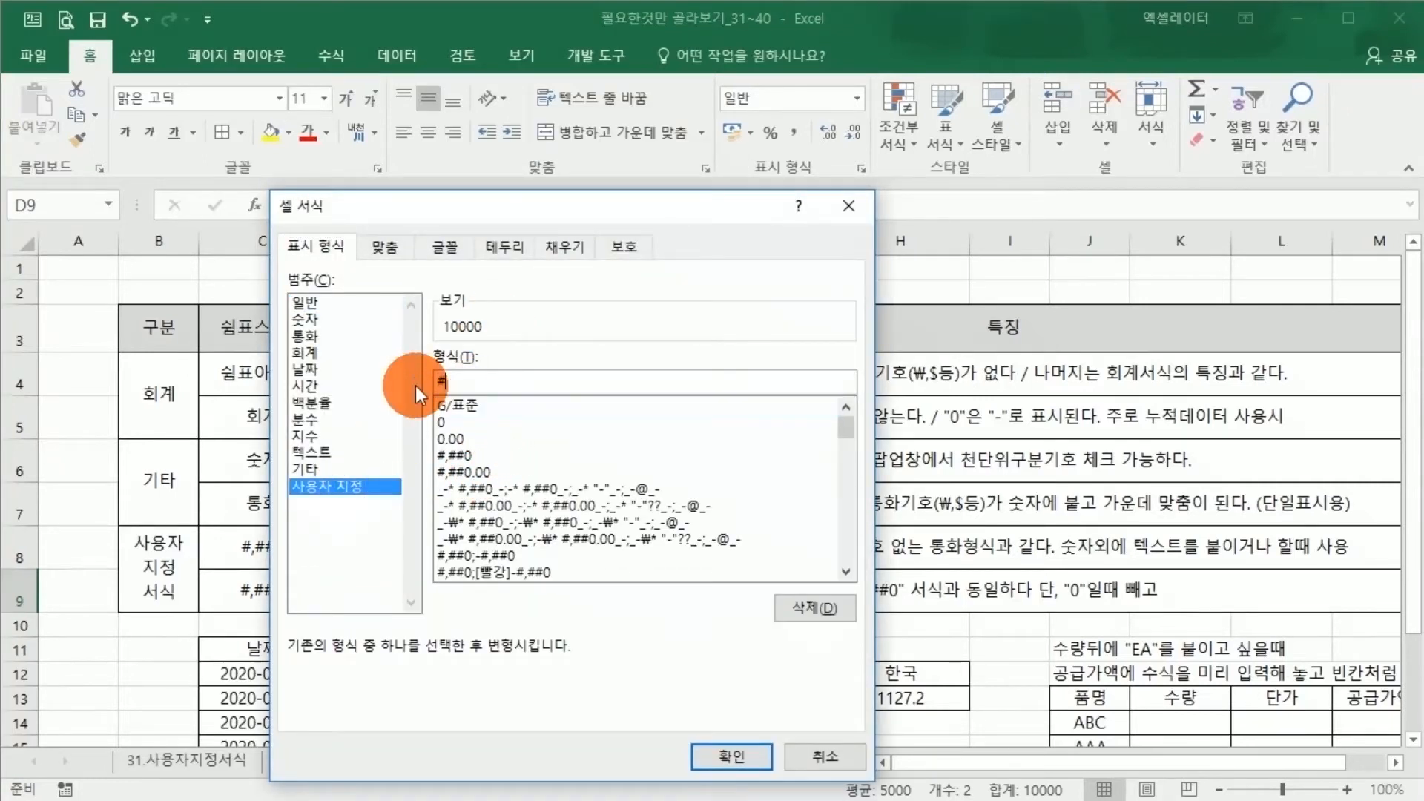
pyautogui.write(',###"우')
pyautogui.write('"원"')
pyautogui.press('Return')
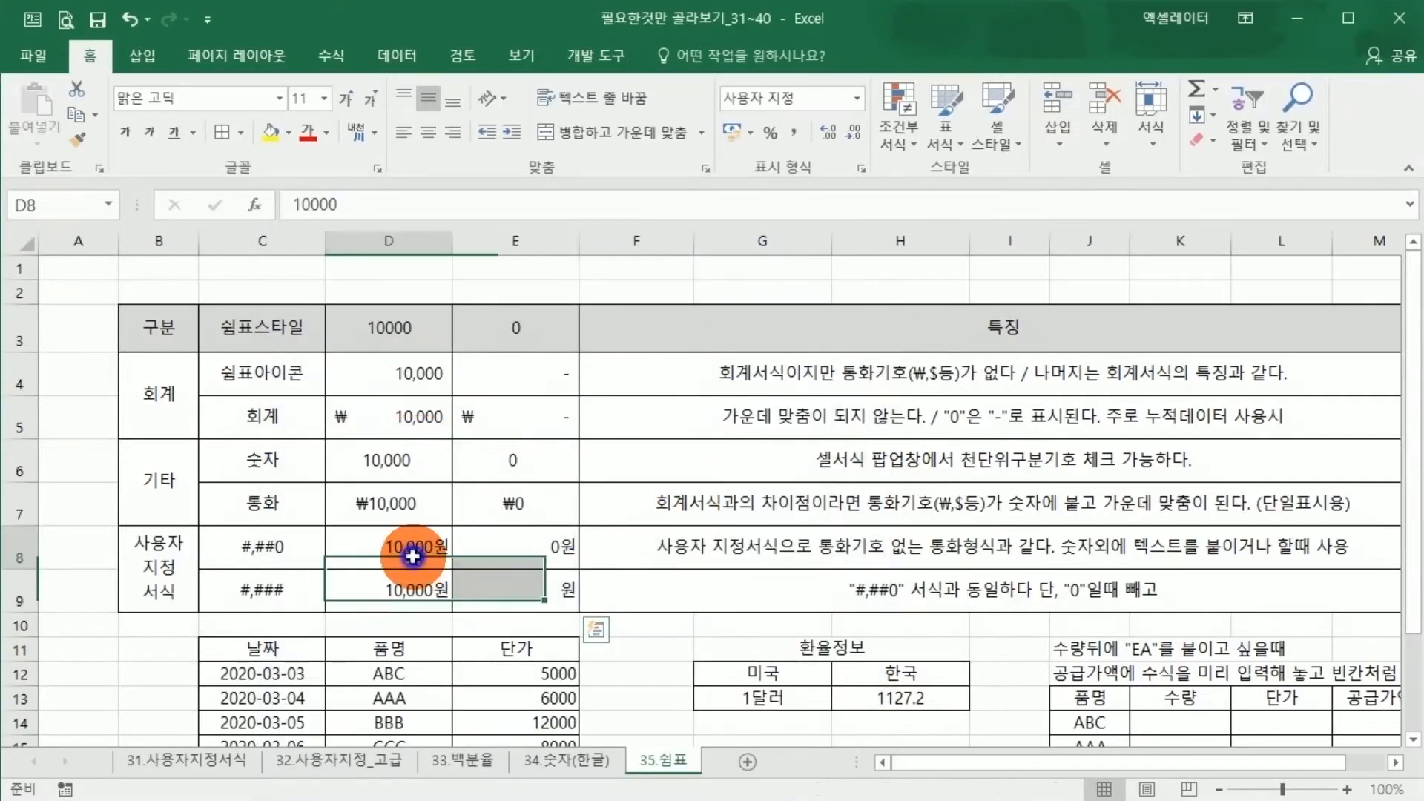
pyautogui.click(522, 546)
pyautogui.moveTo(522, 574); pyautogui.dragTo(495, 608)
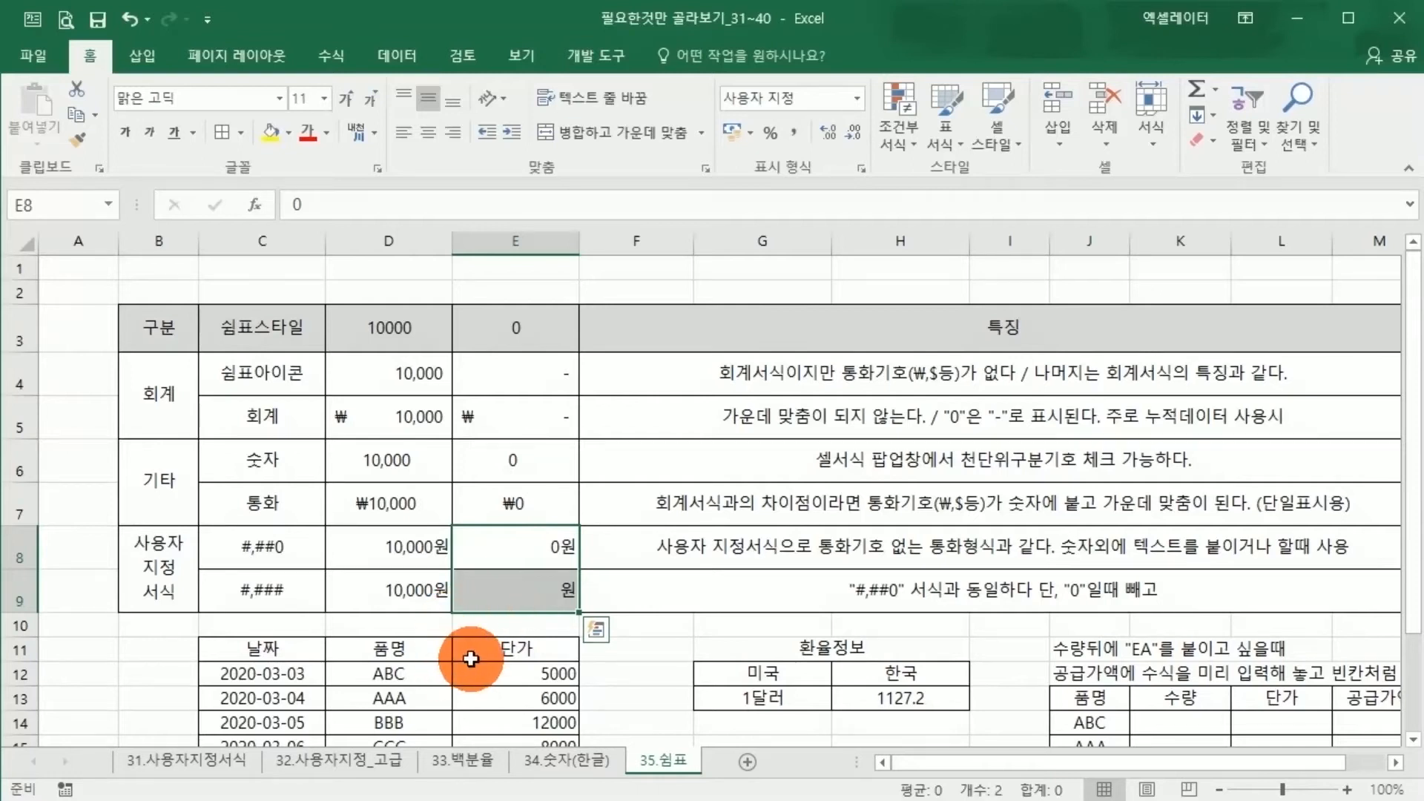
# Review the 단가 values in E12:E18 against the #,##0 and #,### custom format rows
pyautogui.scroll(-2, 471, 659)
pyautogui.moveTo(512, 445); pyautogui.dragTo(506, 591)
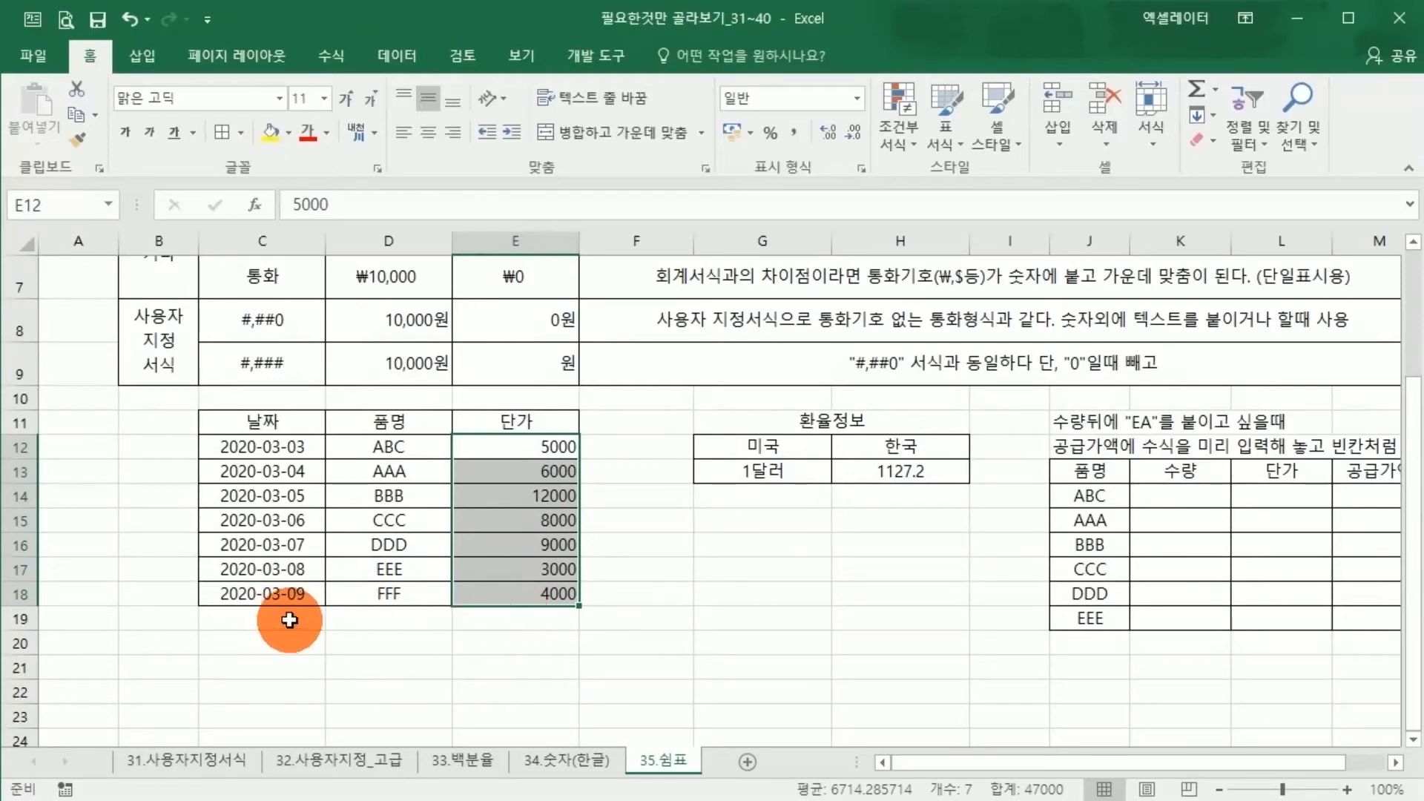
pyautogui.click(513, 573)
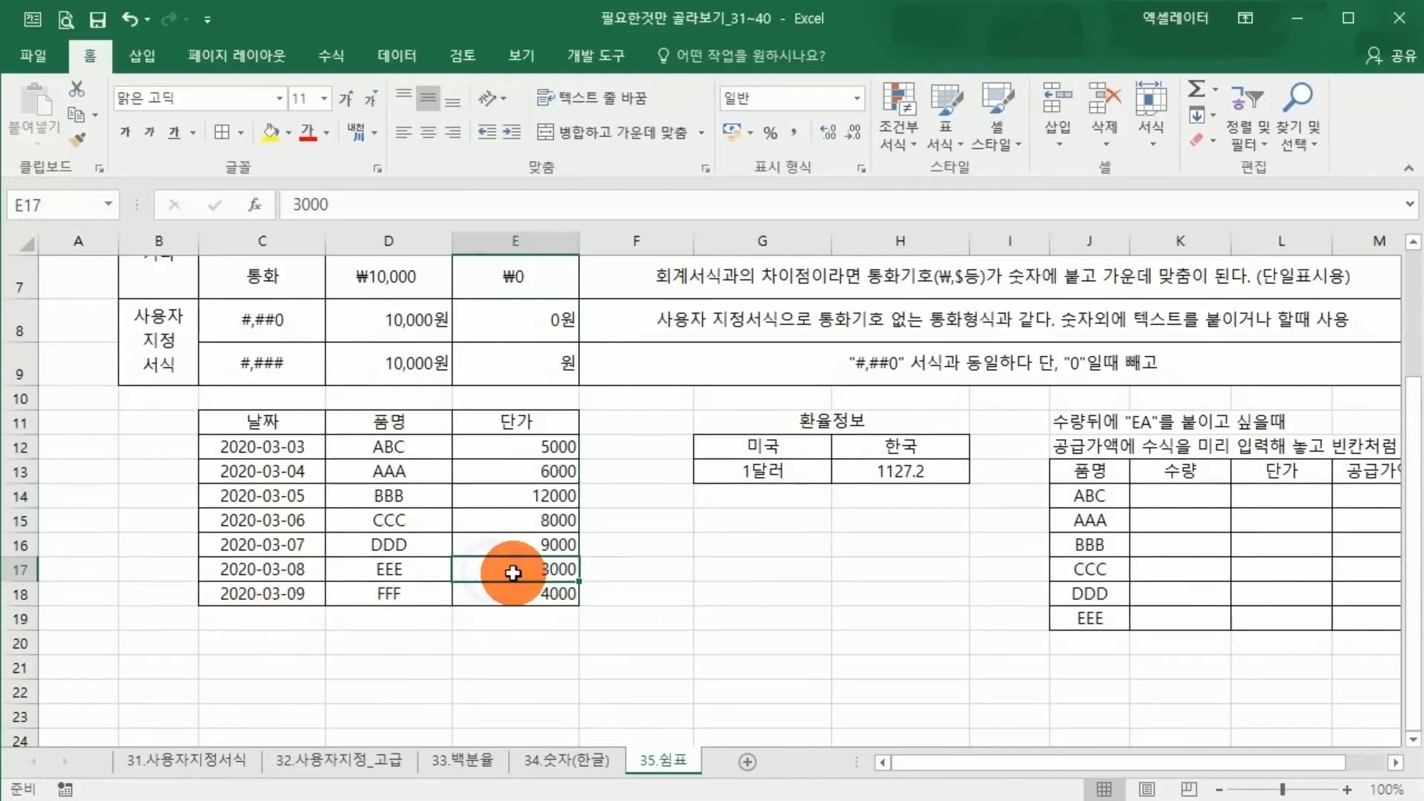
pyautogui.click(519, 448)
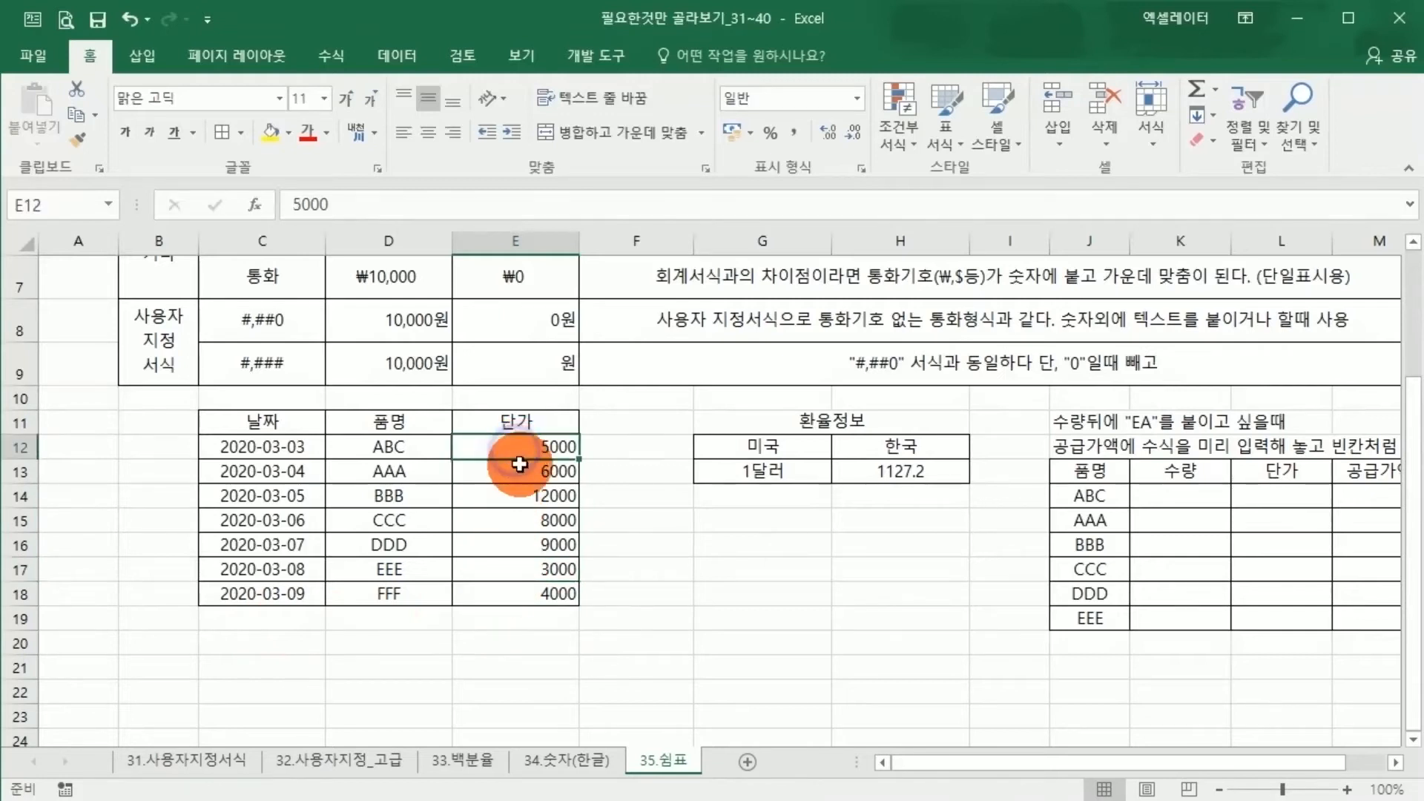
pyautogui.scroll(1, 523, 491)
pyautogui.scroll(2, 523, 491)
pyautogui.click(489, 497)
pyautogui.click(287, 497)
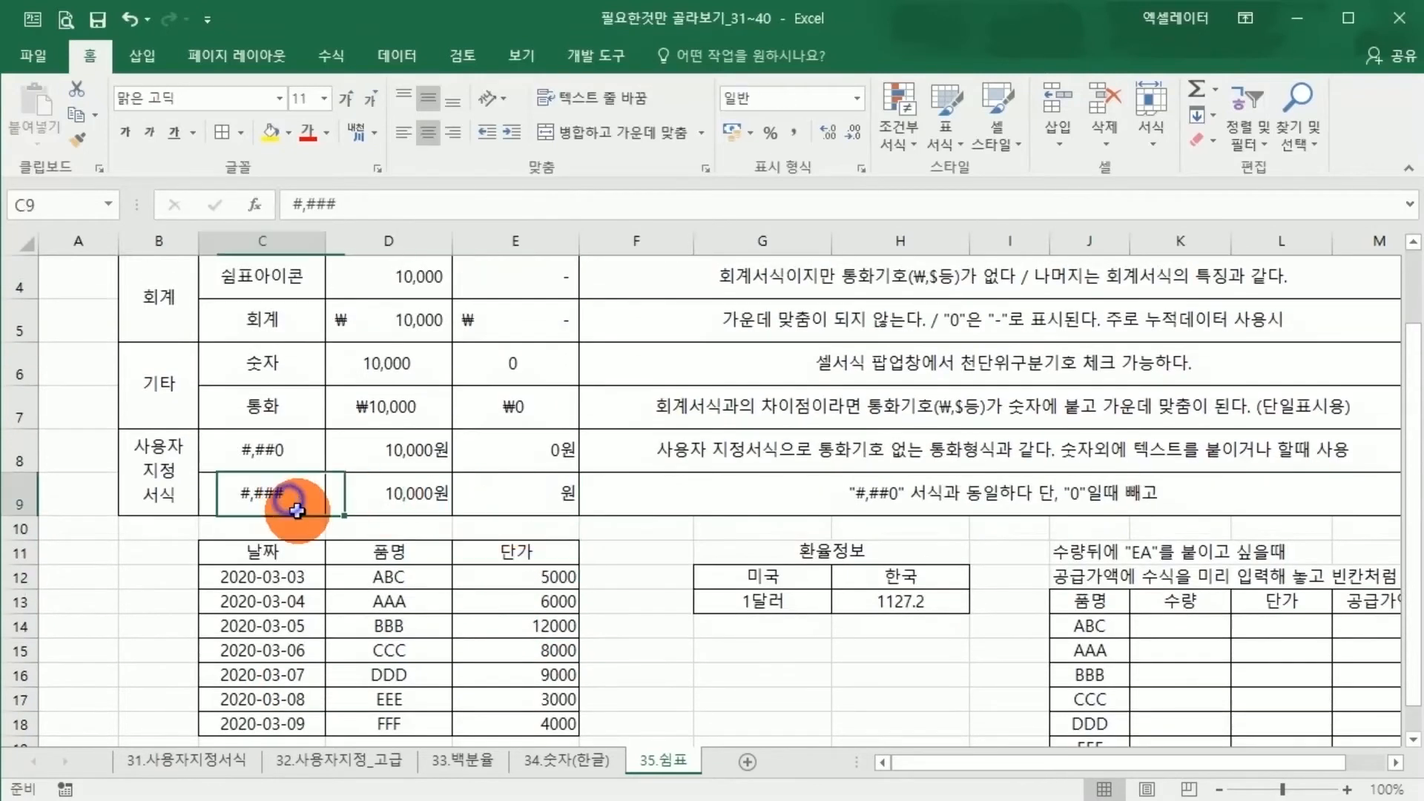
pyautogui.click(285, 505)
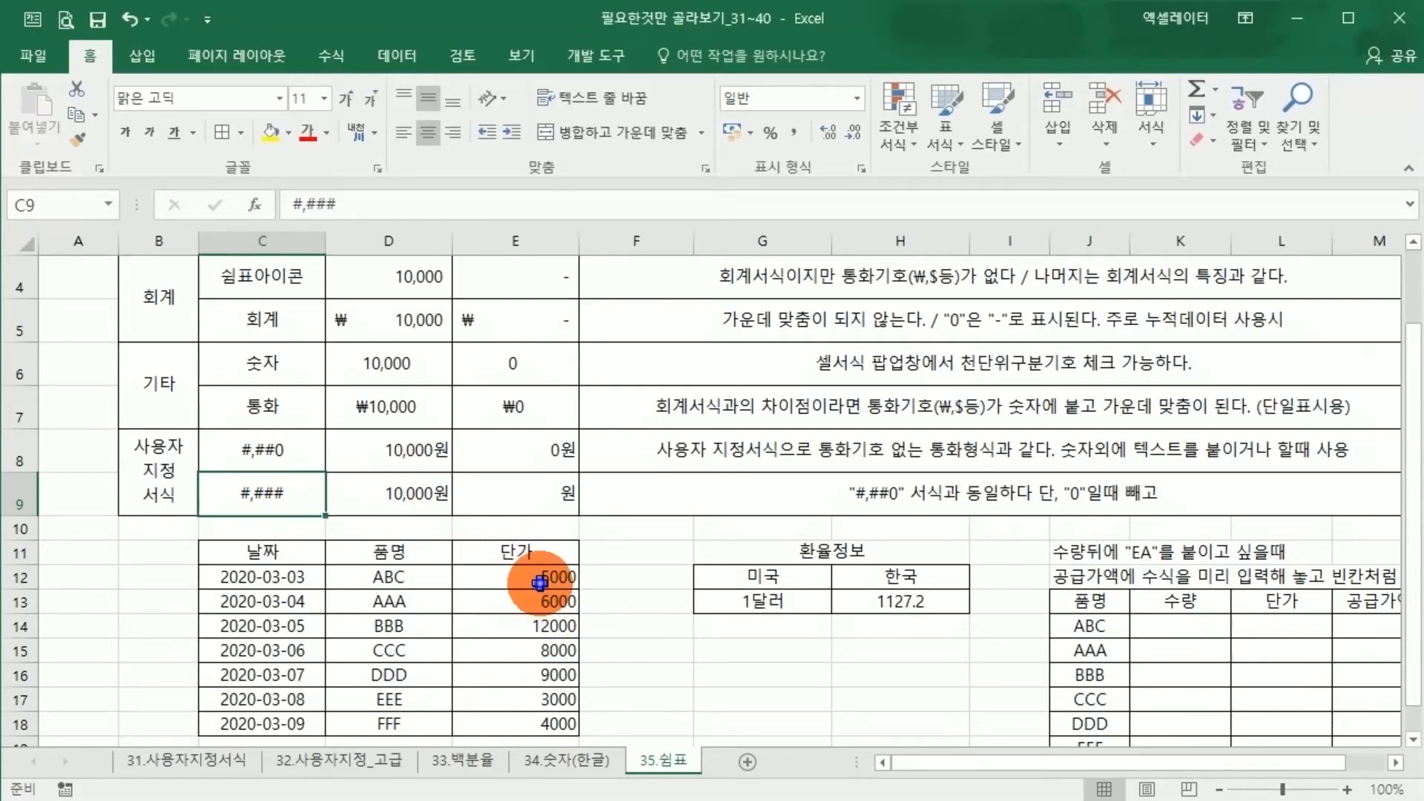
pyautogui.moveTo(560, 576); pyautogui.dragTo(553, 724)
pyautogui.moveTo(256, 452); pyautogui.dragTo(270, 493)
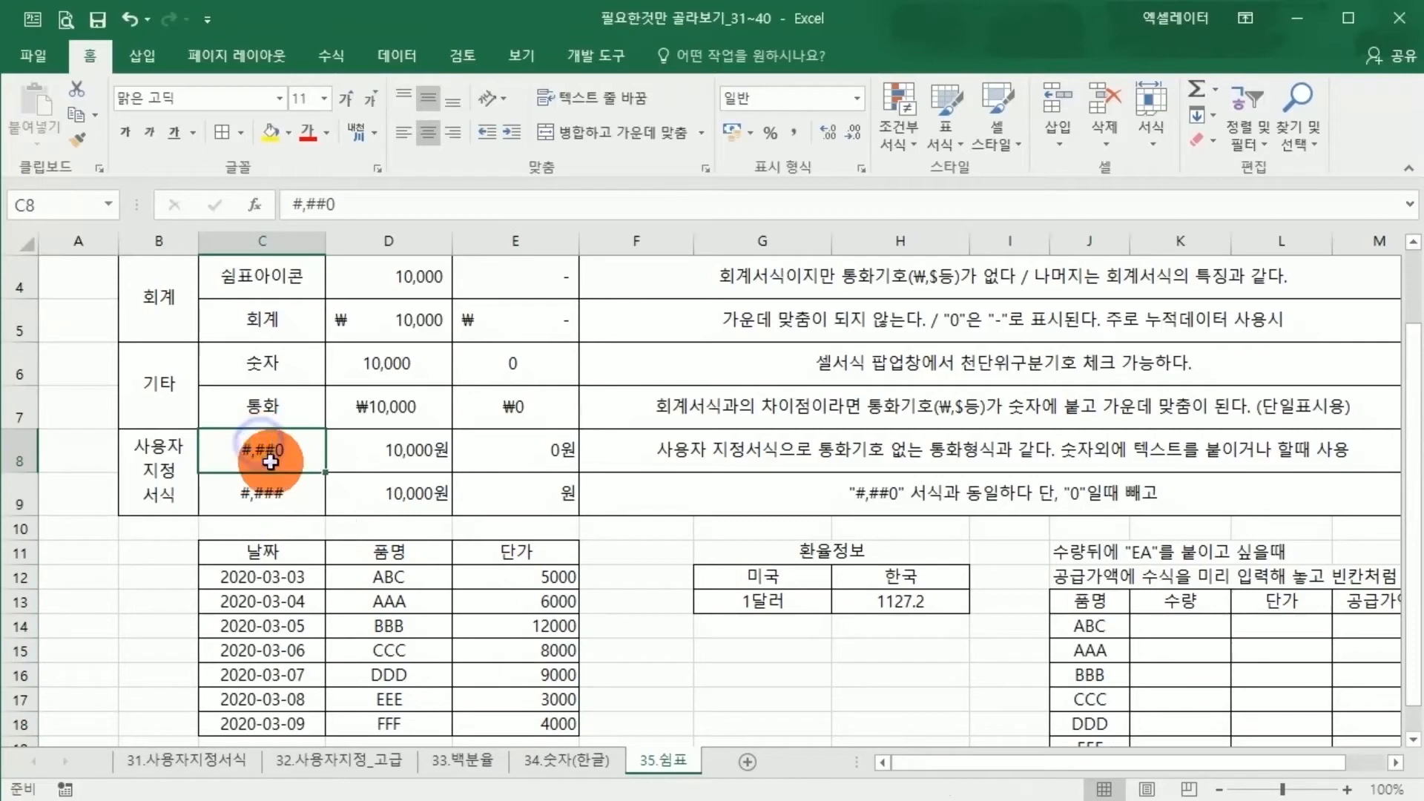
# Preview the plain #,##0 custom format for D8:E8 and leave the cell format settings without applying it
pyautogui.moveTo(381, 449); pyautogui.dragTo(378, 223)
pyautogui.rightClick(493, 461)
pyautogui.click(576, 800)
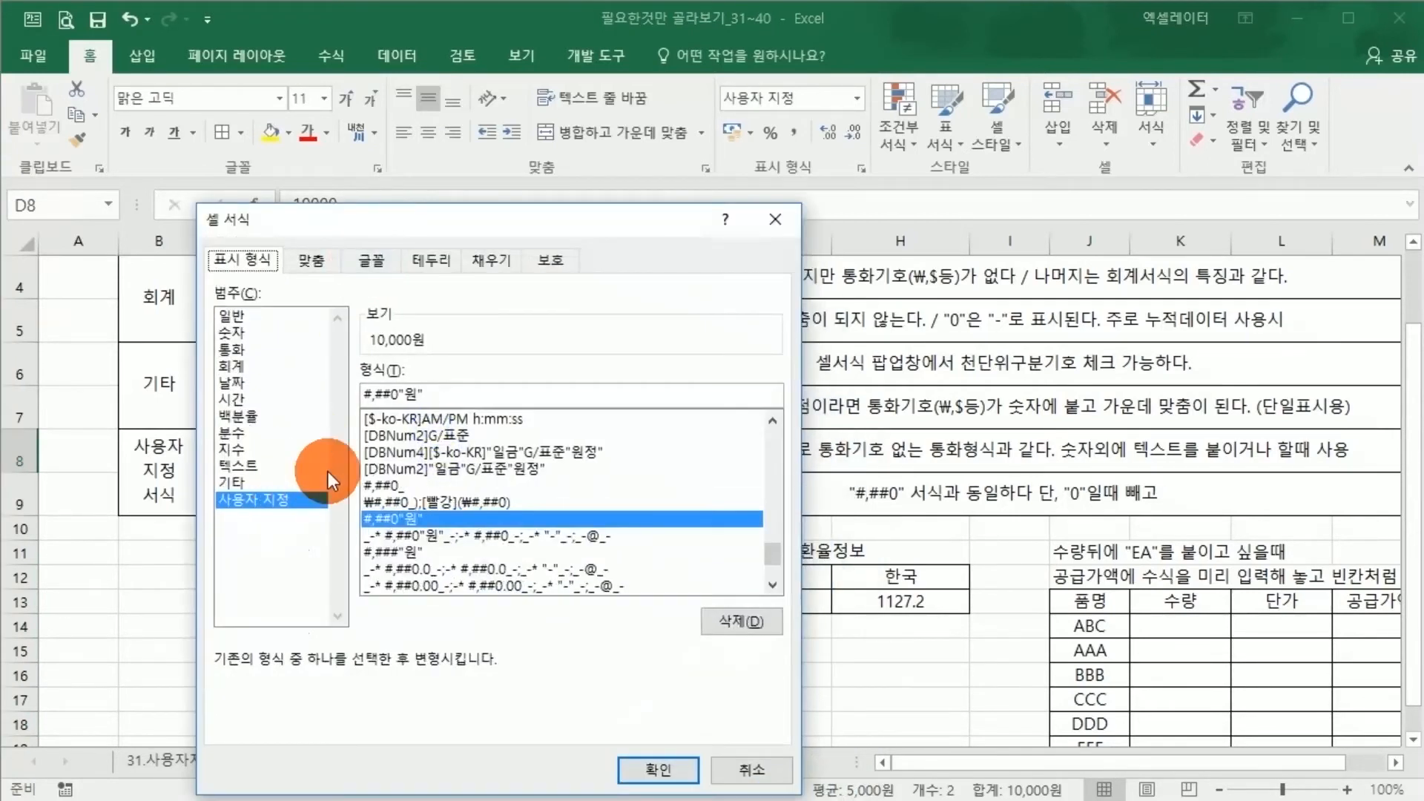
pyautogui.moveTo(775, 528); pyautogui.dragTo(771, 425)
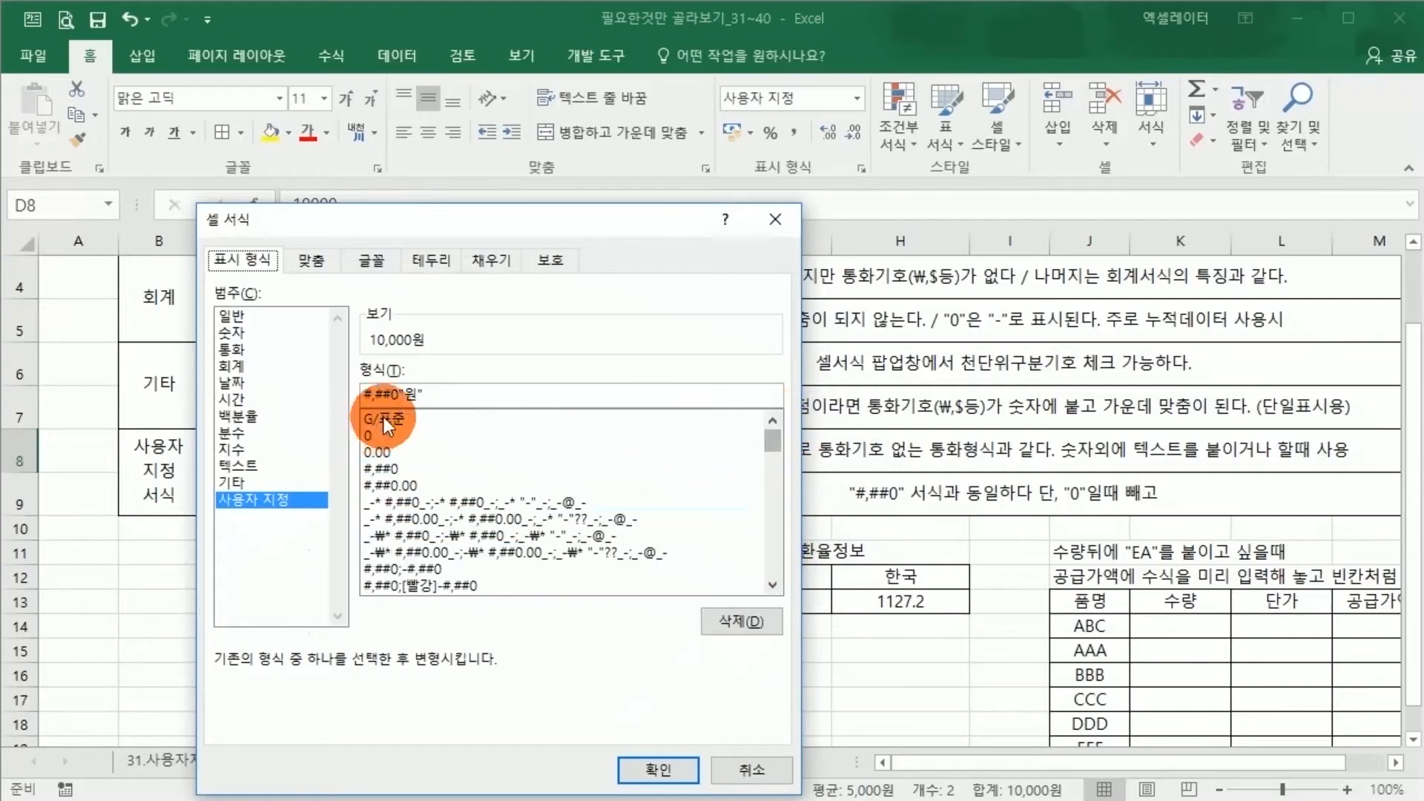
pyautogui.click(384, 468)
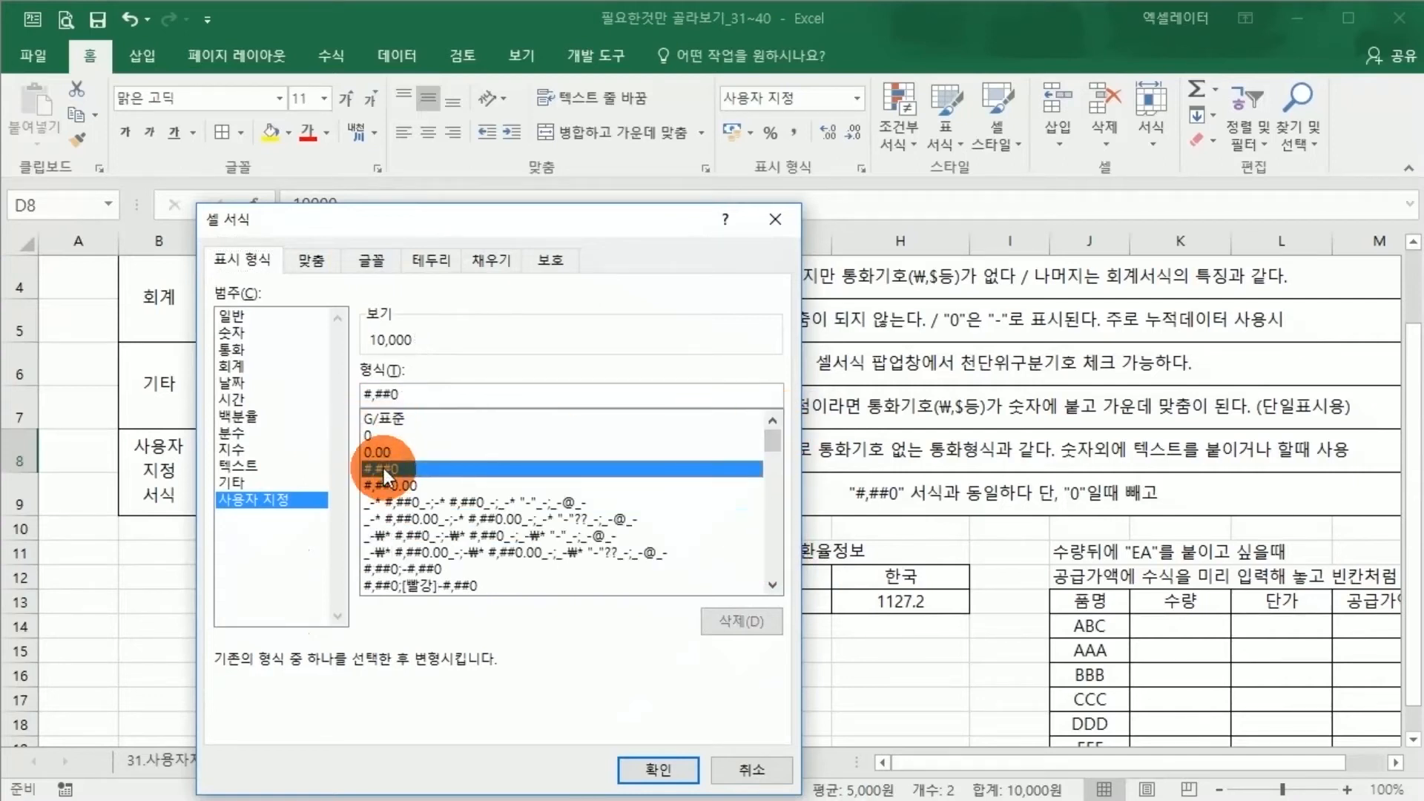
pyautogui.click(751, 771)
pyautogui.click(662, 671)
pyautogui.scroll(1, 663, 638)
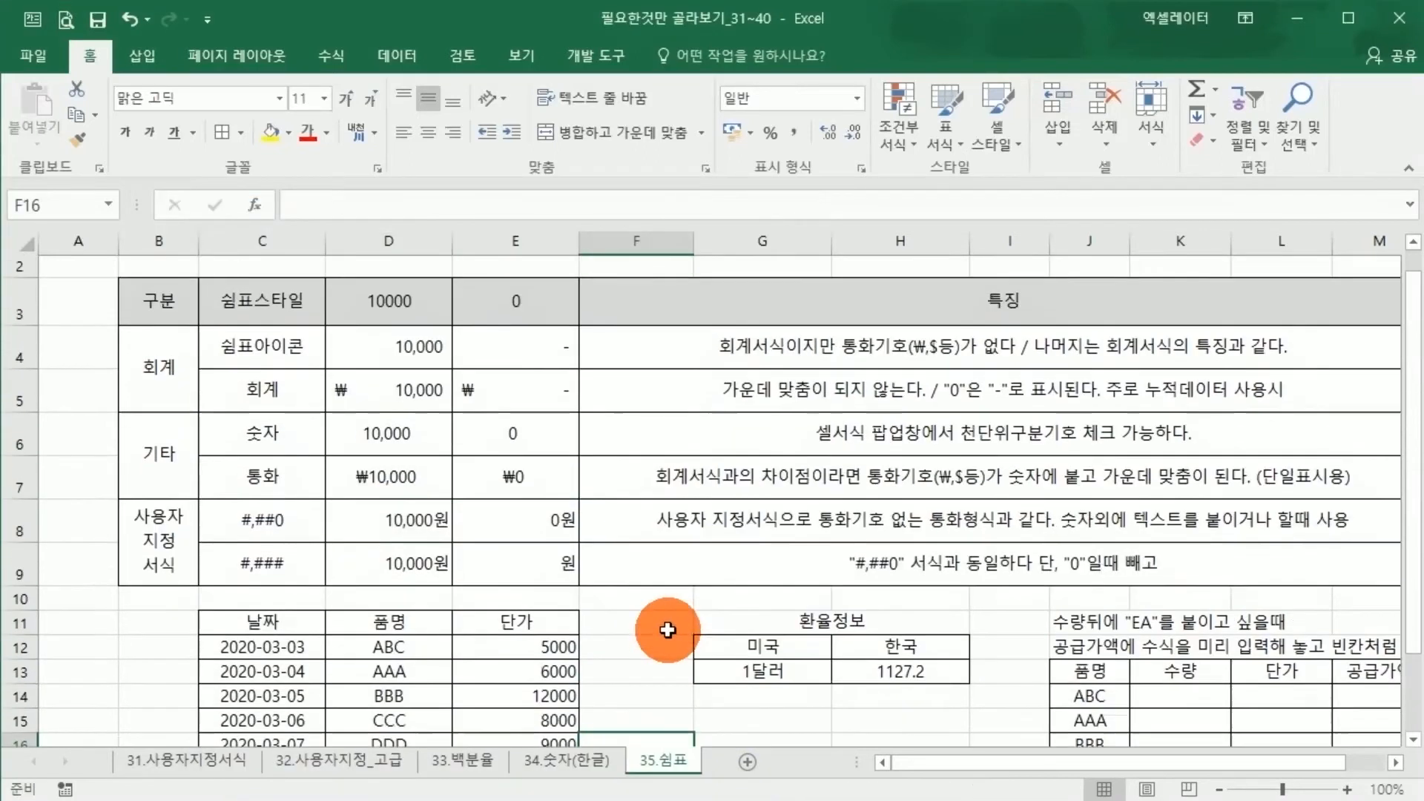
# Examine the 단가 values in E12:E18 cell by cell before formatting them
pyautogui.scroll(-1, 662, 638)
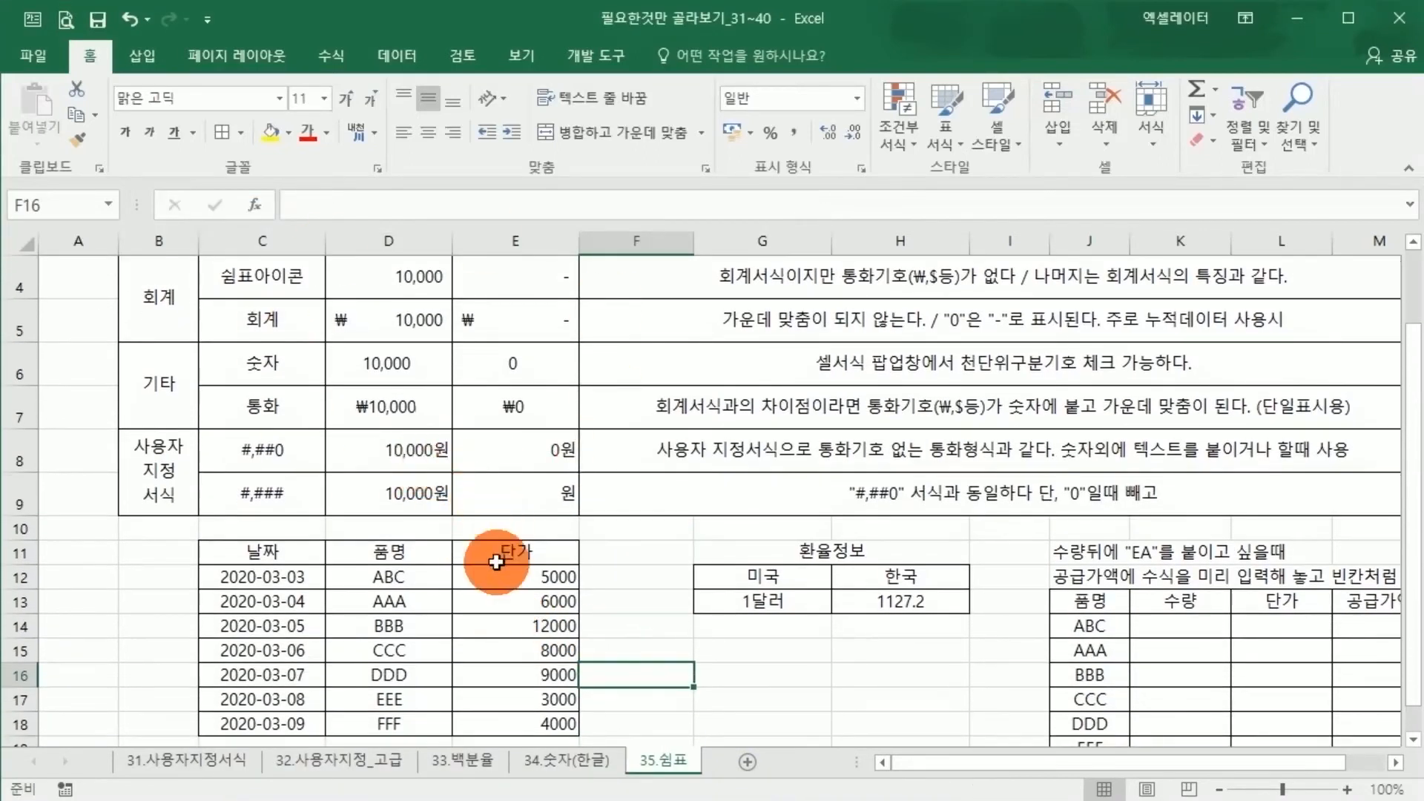
pyautogui.scroll(-1, 683, 597)
pyautogui.moveTo(519, 446); pyautogui.dragTo(518, 587)
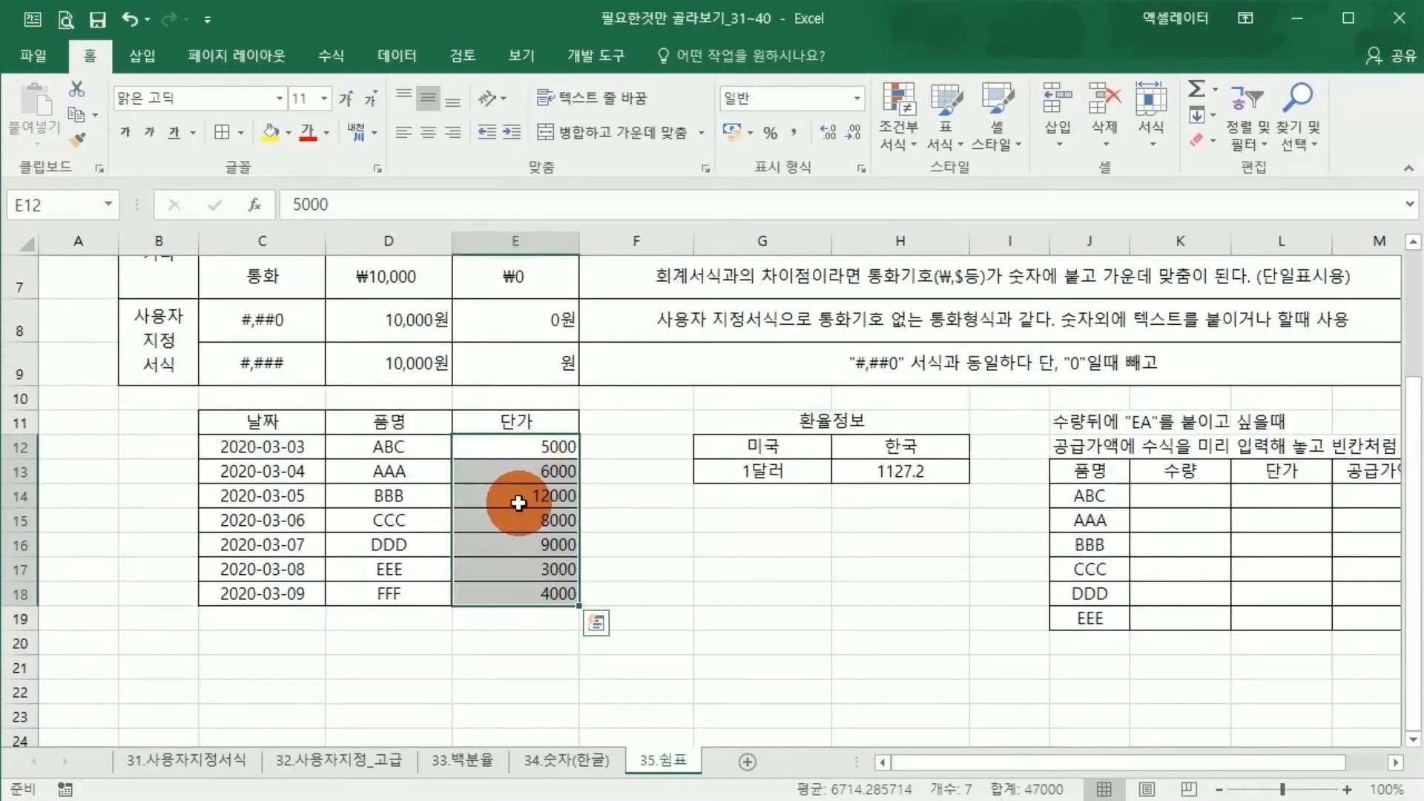
pyautogui.click(518, 448)
pyautogui.click(518, 472)
pyautogui.click(518, 494)
pyautogui.click(514, 520)
pyautogui.click(515, 544)
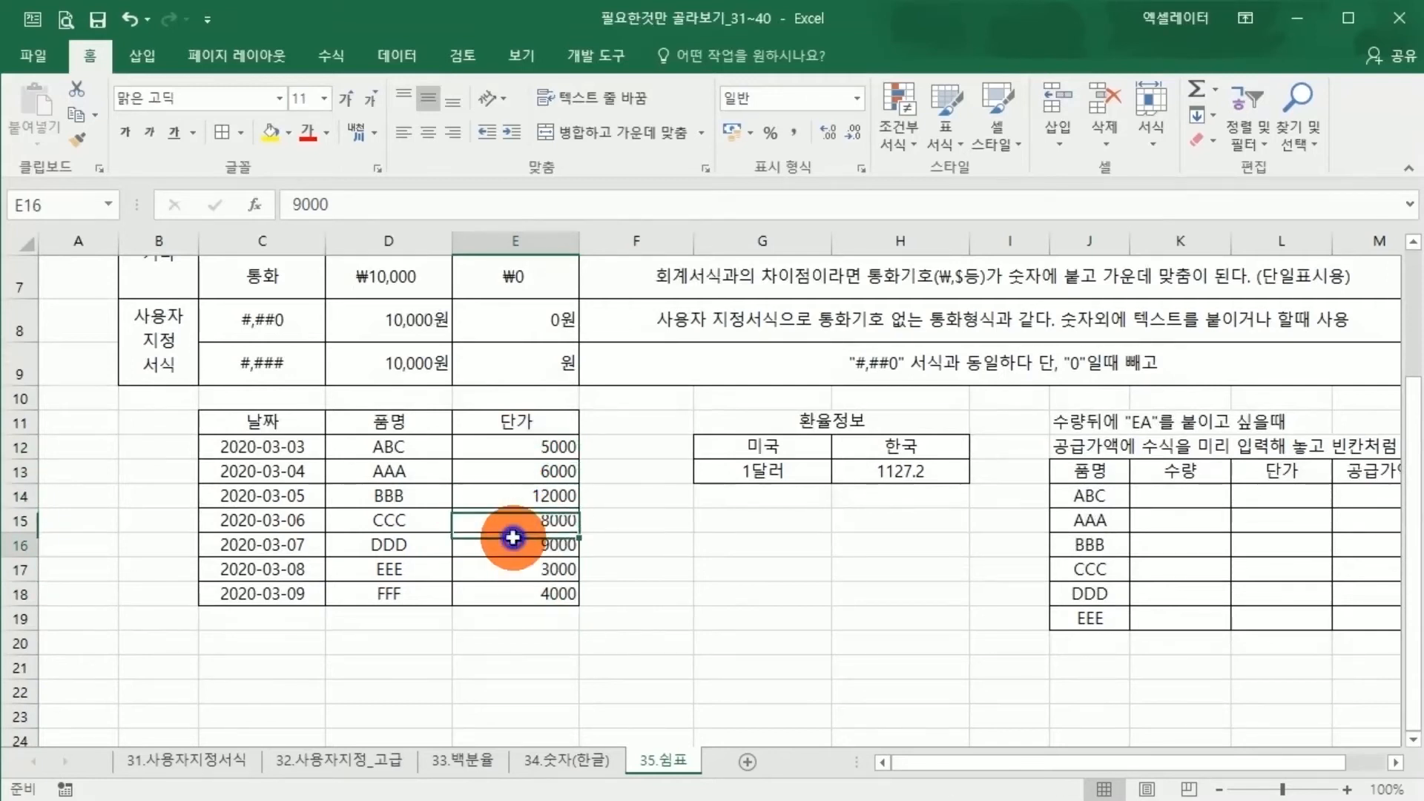
pyautogui.click(514, 569)
pyautogui.click(513, 594)
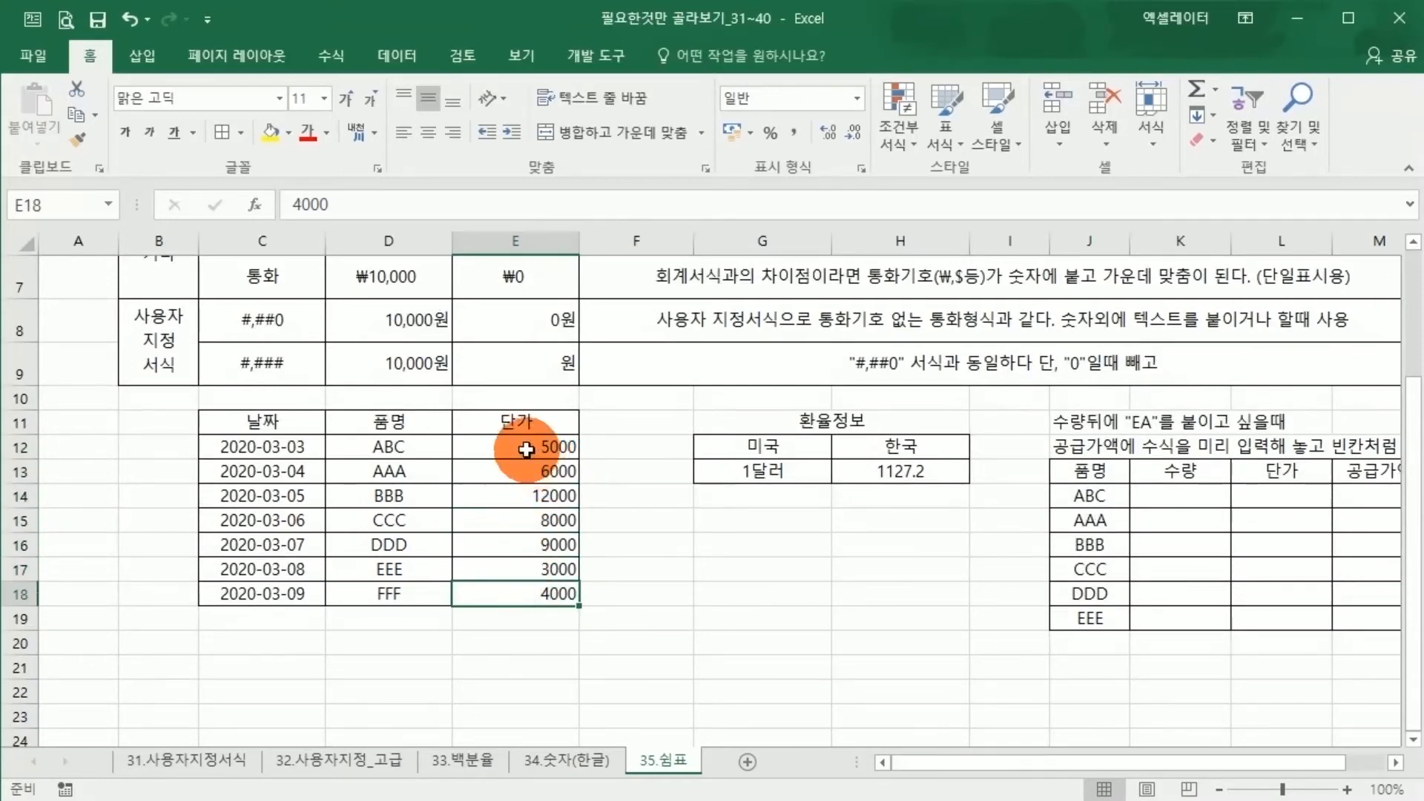
# Apply the comma style to the 단가 values in E12:E18 and center-align them
pyautogui.moveTo(526, 450); pyautogui.dragTo(519, 591)
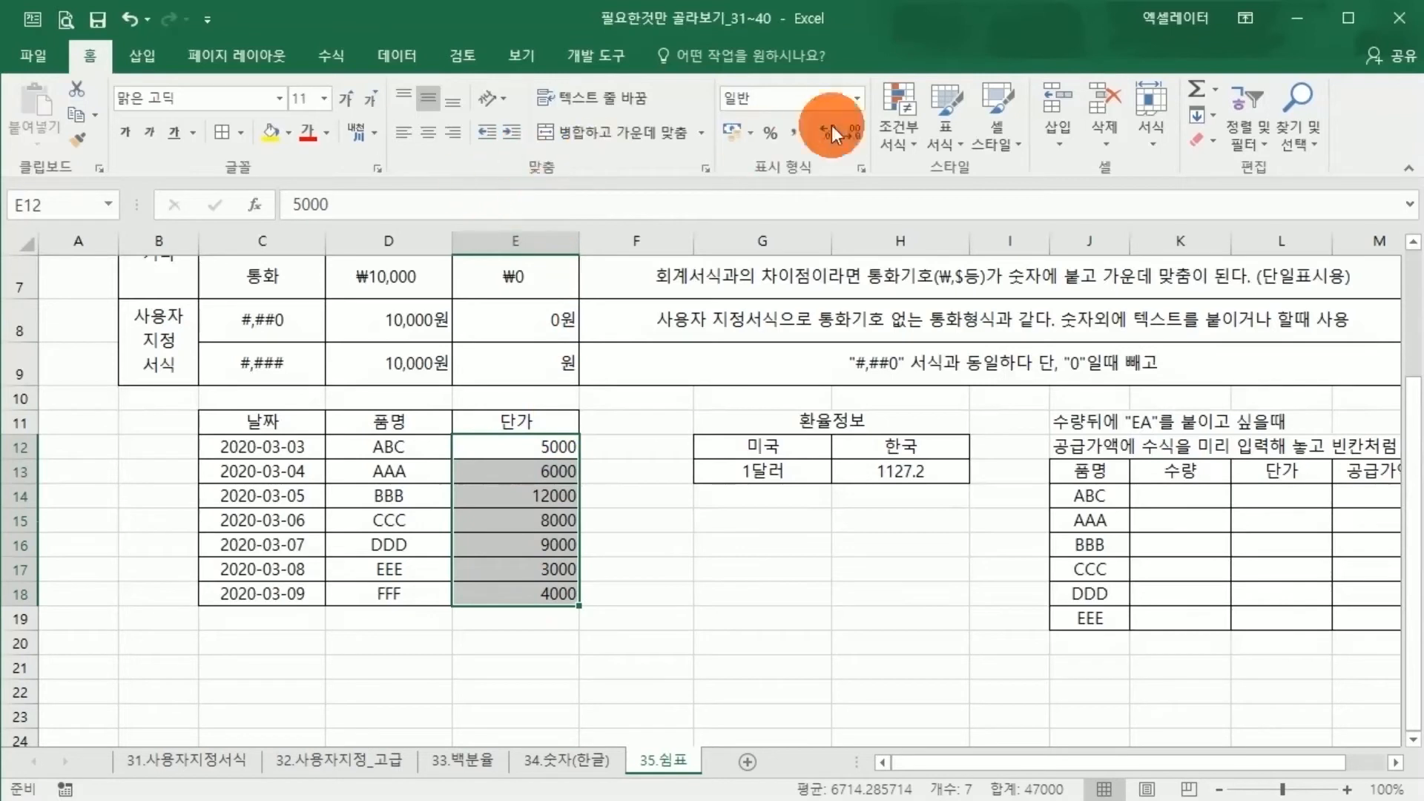
pyautogui.click(856, 104)
pyautogui.click(810, 137)
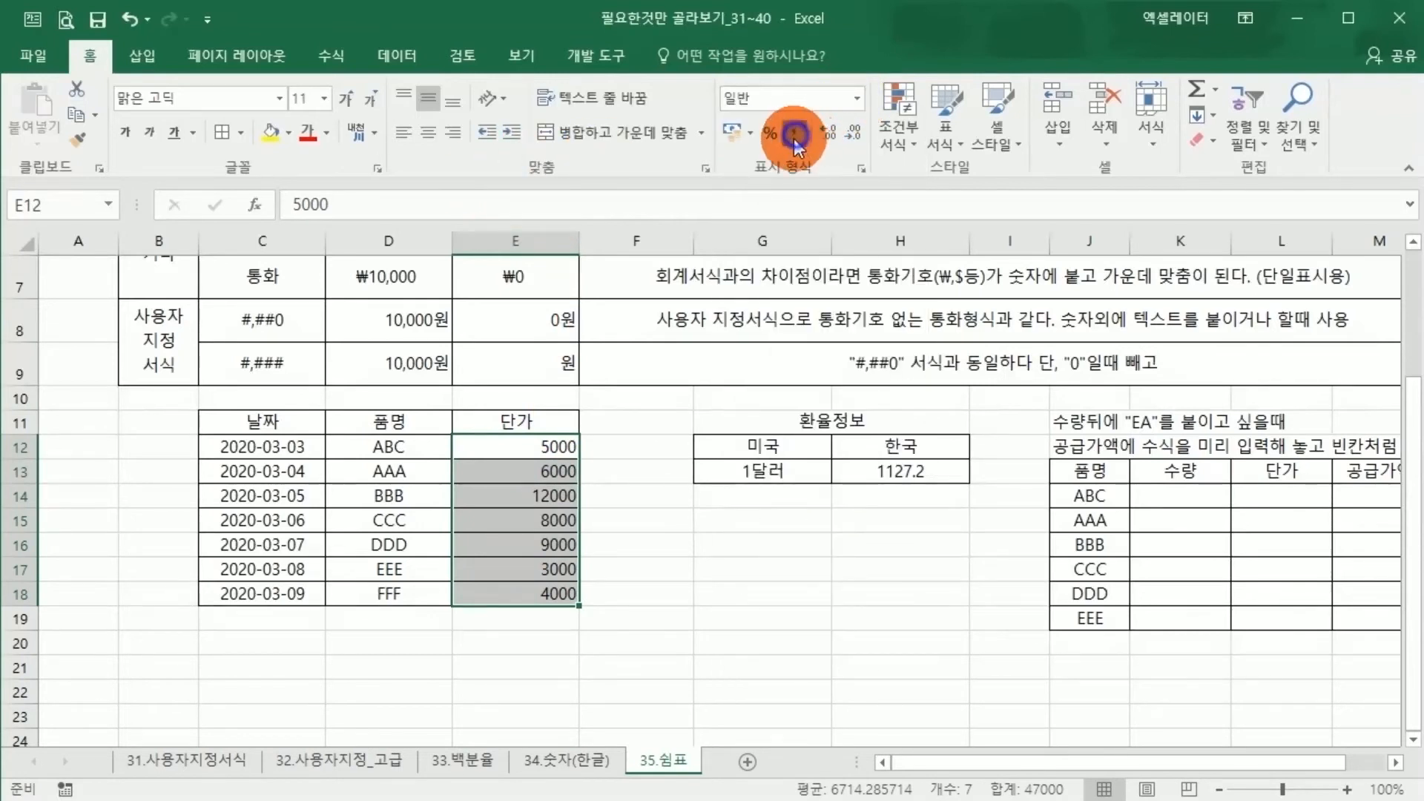
pyautogui.click(795, 135)
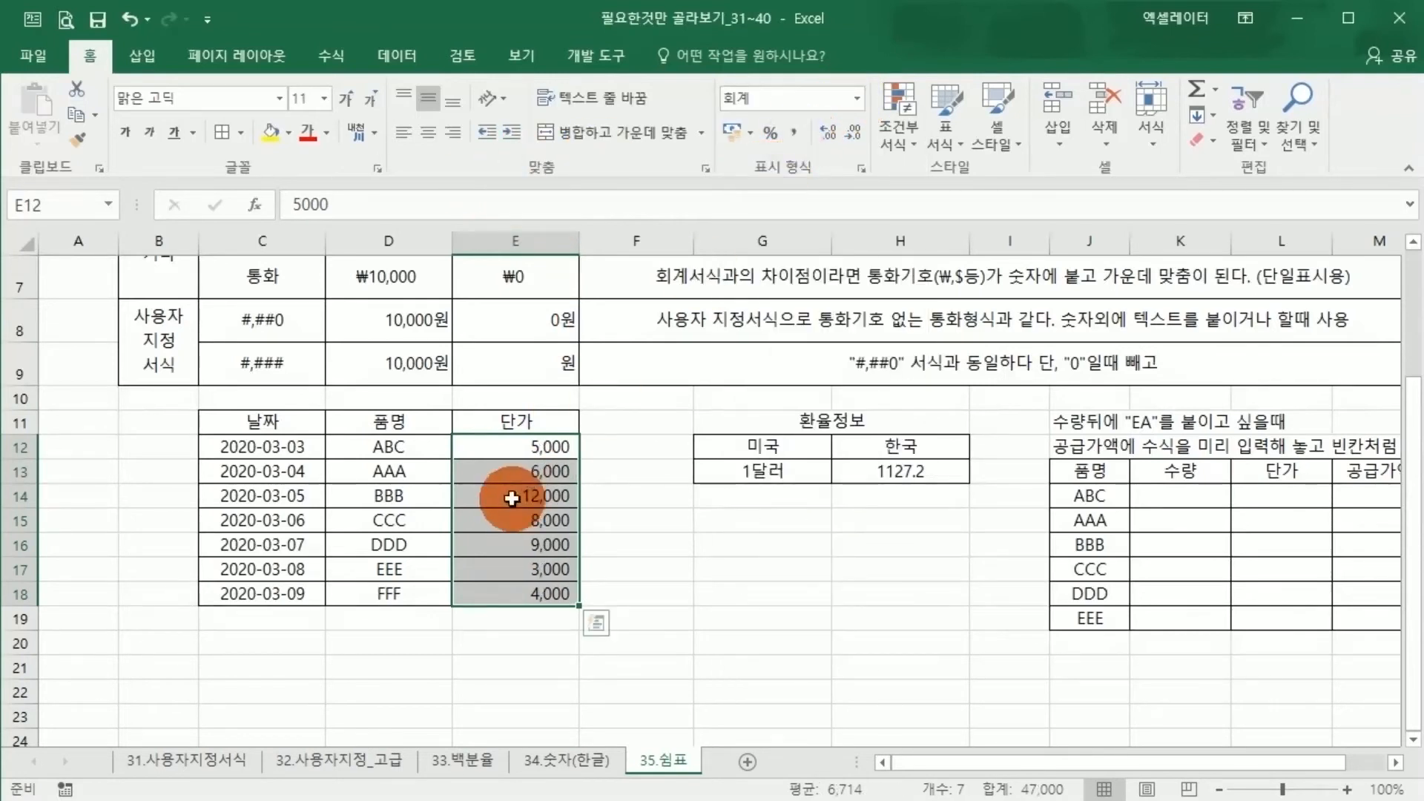
pyautogui.click(430, 138)
pyautogui.click(510, 569)
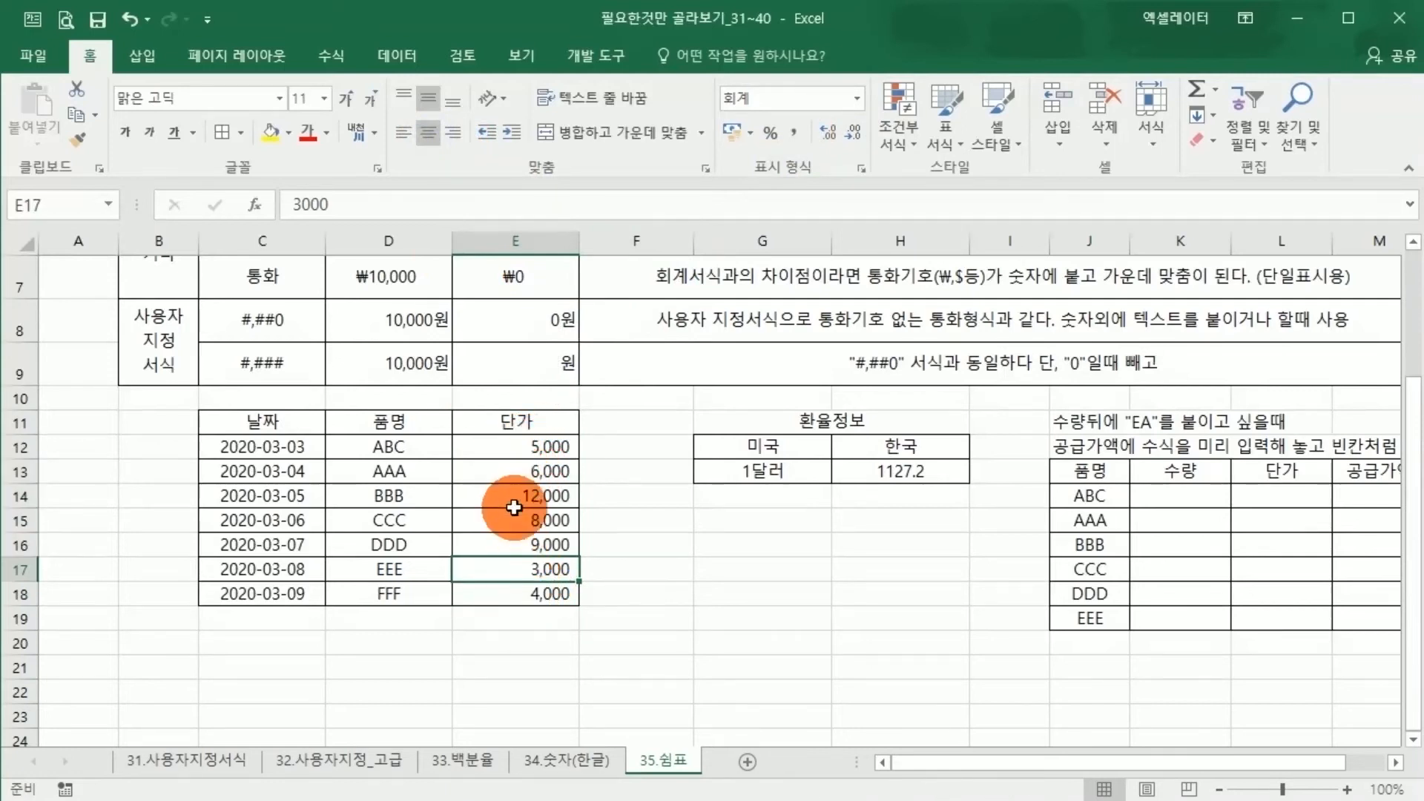
# Reset the 단가 values in E12:E18 to the 일반 number format
pyautogui.moveTo(511, 445); pyautogui.dragTo(515, 589)
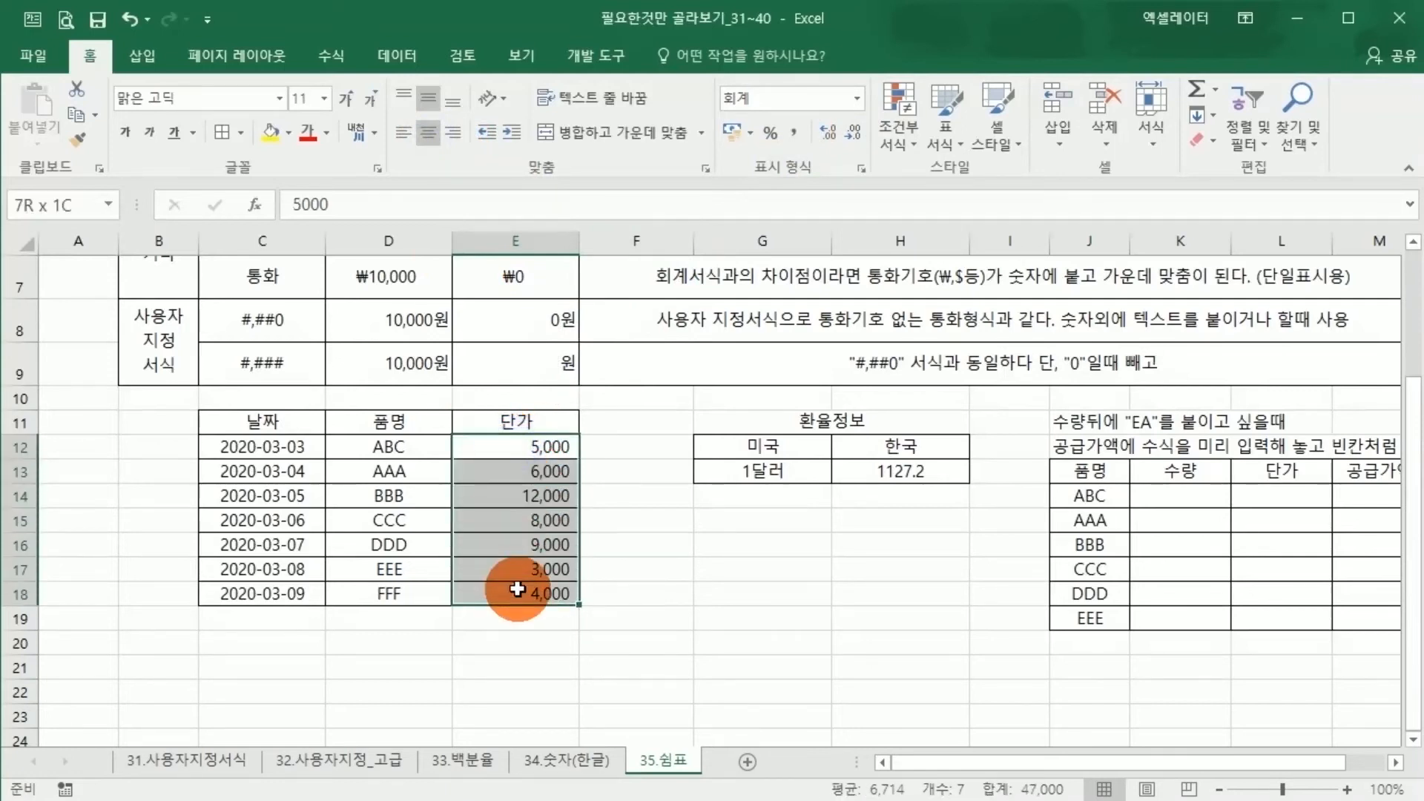
pyautogui.click(856, 98)
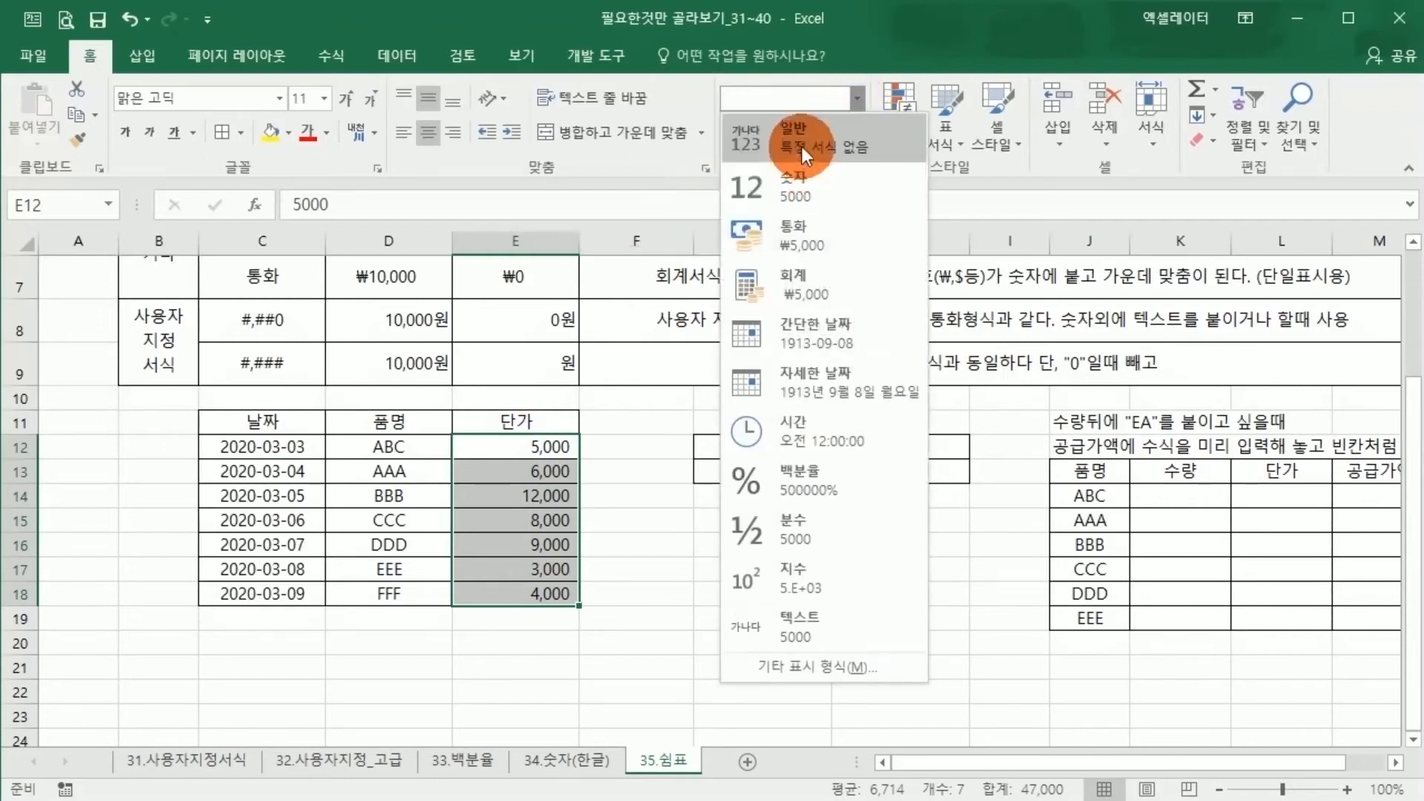
pyautogui.click(825, 135)
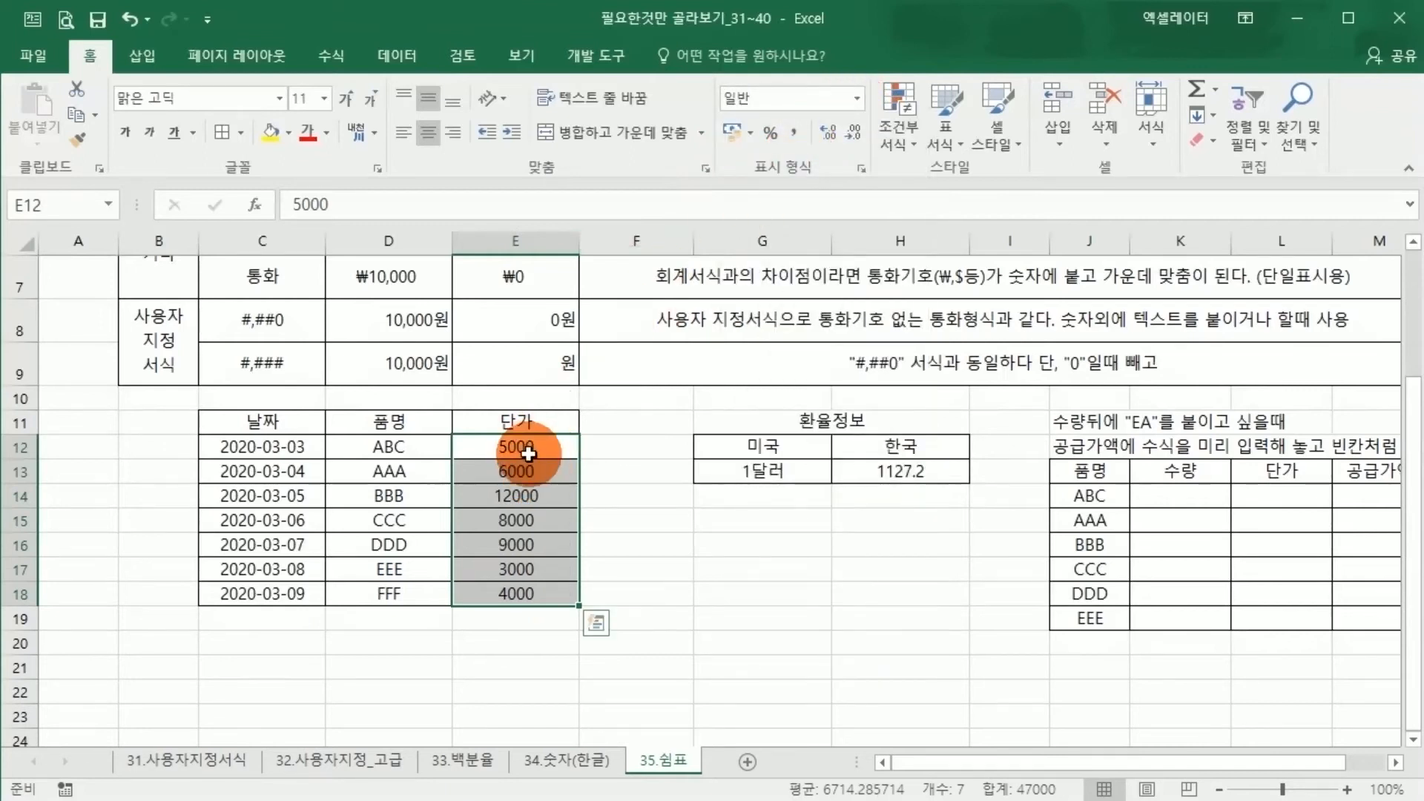
pyautogui.click(538, 497)
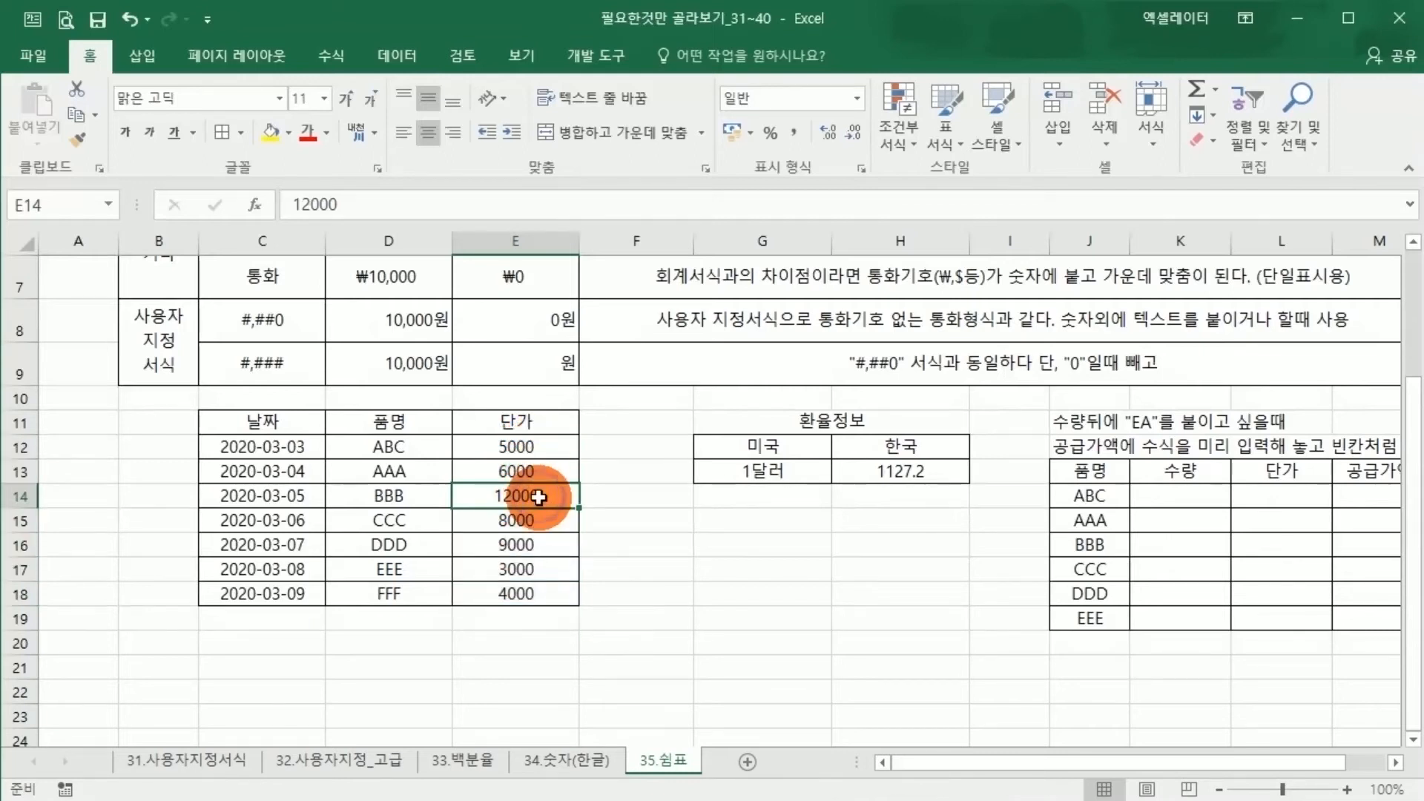
# Reapply the comma style to the centered 단가 values in E12:E18
pyautogui.moveTo(518, 447); pyautogui.dragTo(516, 595)
pyautogui.click(858, 98)
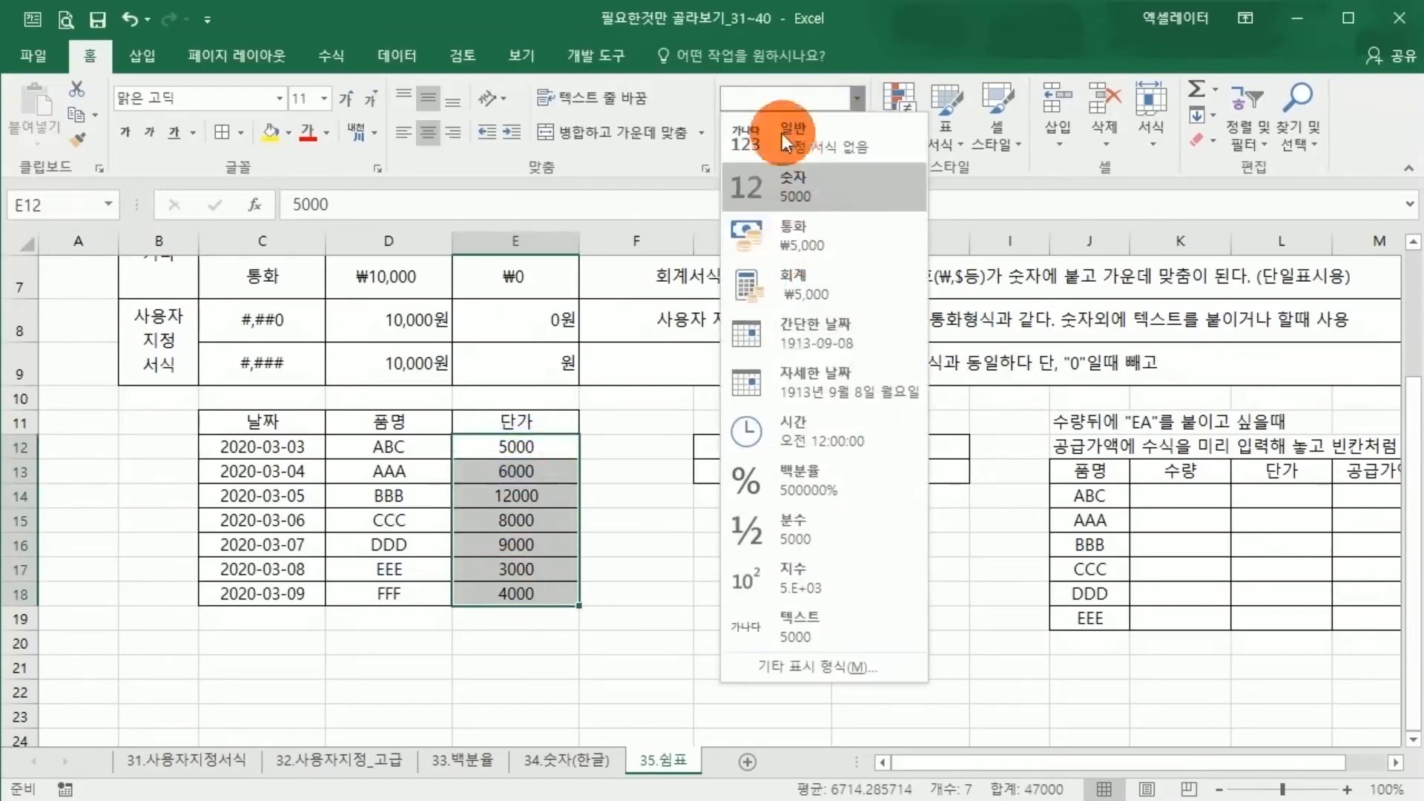
pyautogui.click(858, 97)
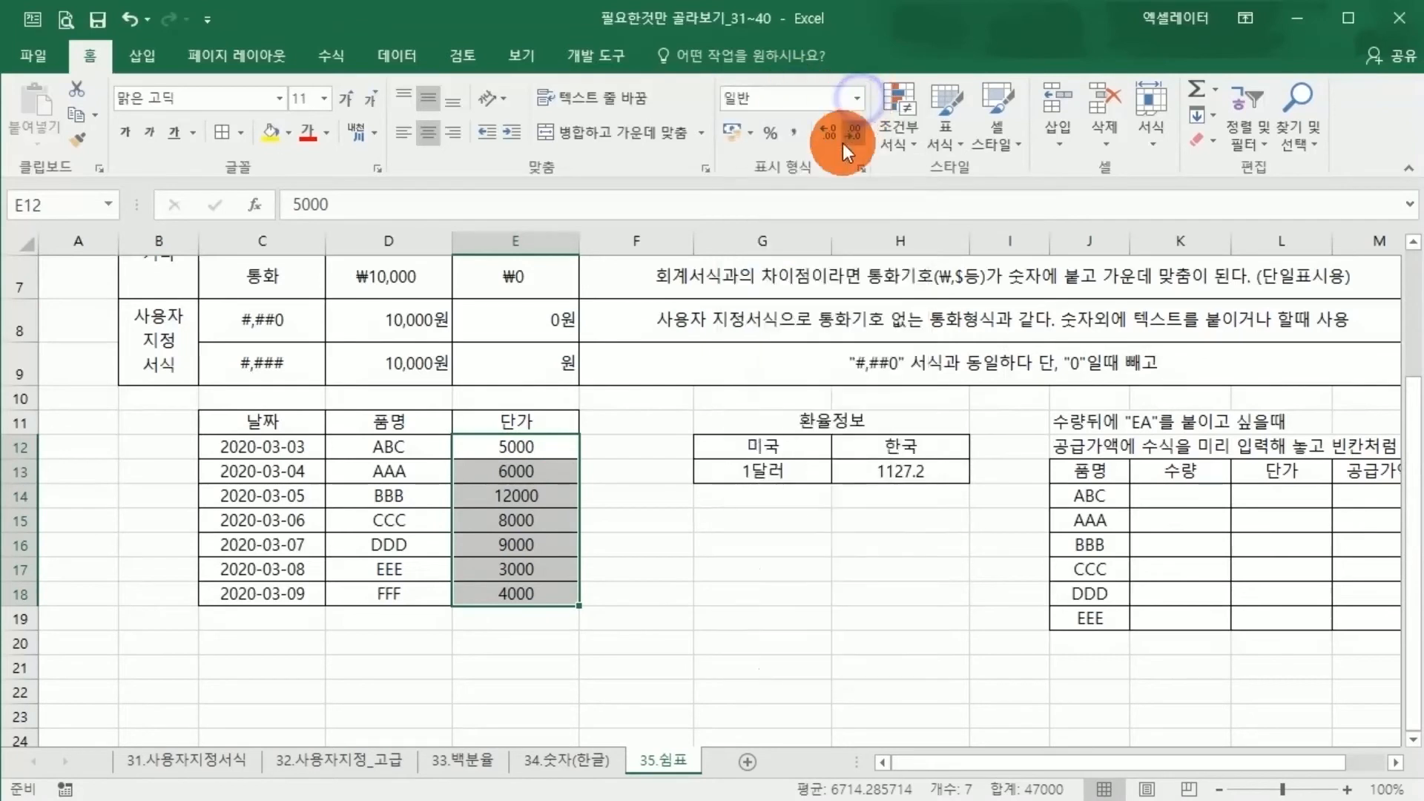
pyautogui.click(797, 132)
pyautogui.click(635, 542)
# Apply the 회계 number format with the ₩ symbol to the 단가 values in E12:E18
pyautogui.moveTo(541, 449); pyautogui.dragTo(519, 594)
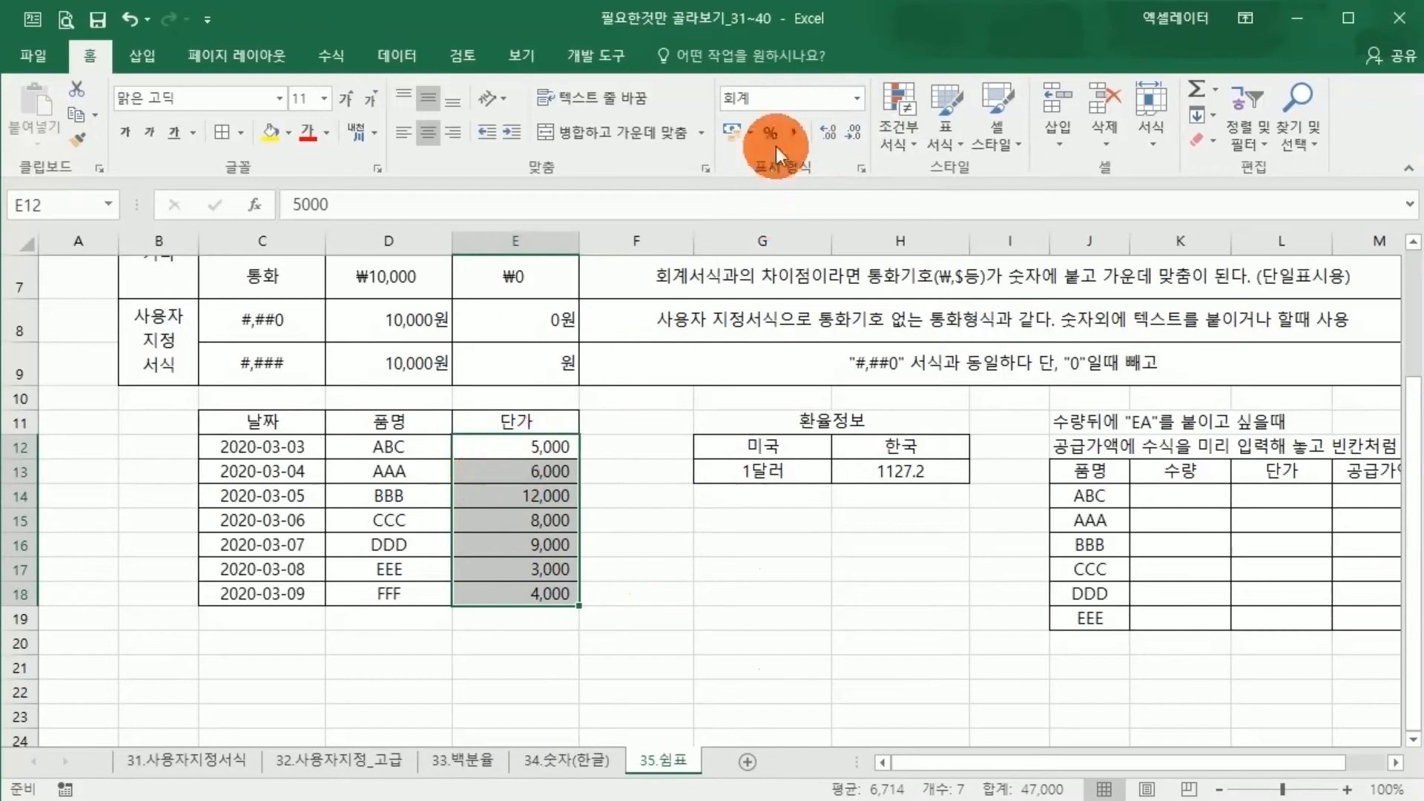
pyautogui.click(858, 97)
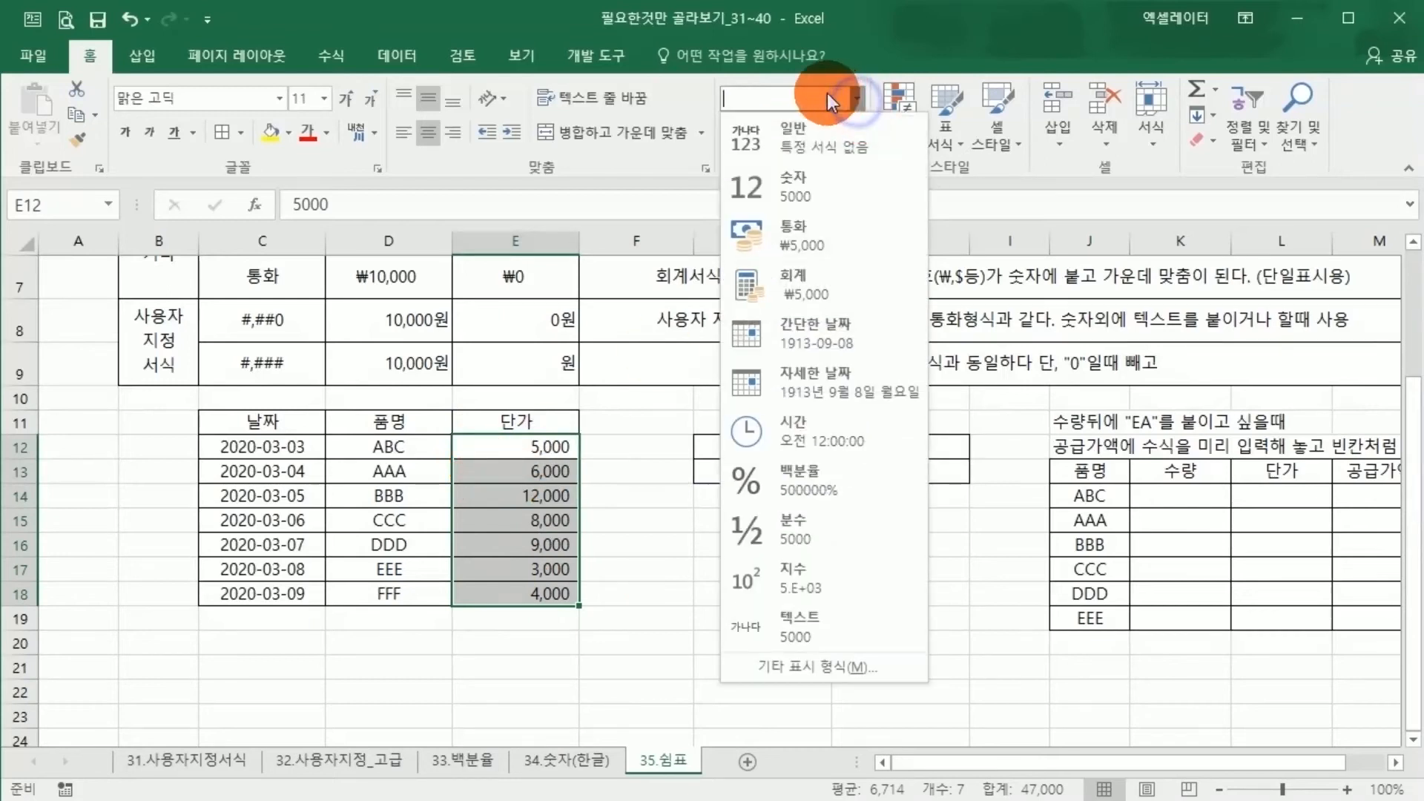
pyautogui.click(797, 286)
pyautogui.click(802, 534)
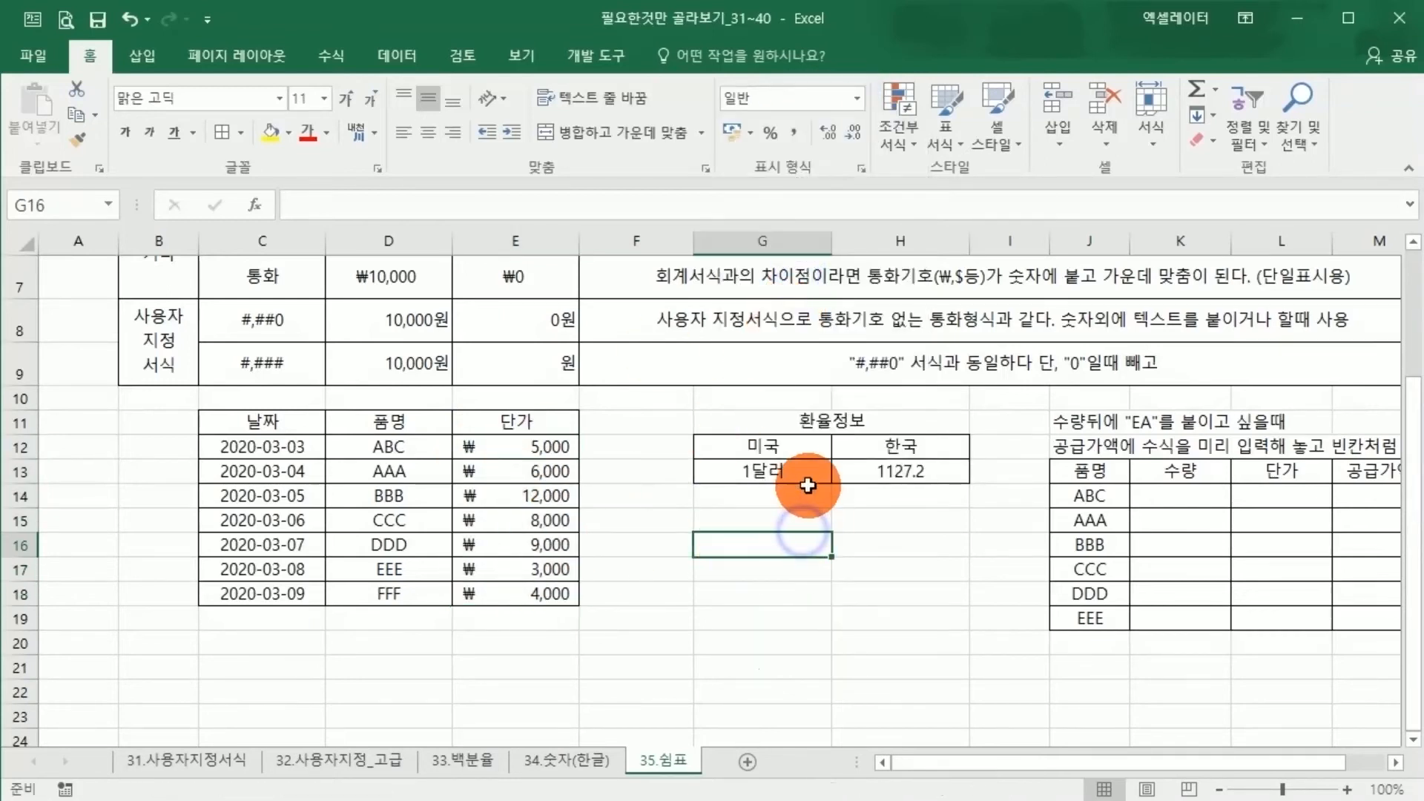
# Apply the 통화 number format to the 한국 exchange rate in H13
pyautogui.click(854, 474)
pyautogui.moveTo(887, 495); pyautogui.dragTo(881, 622)
pyautogui.click(885, 471)
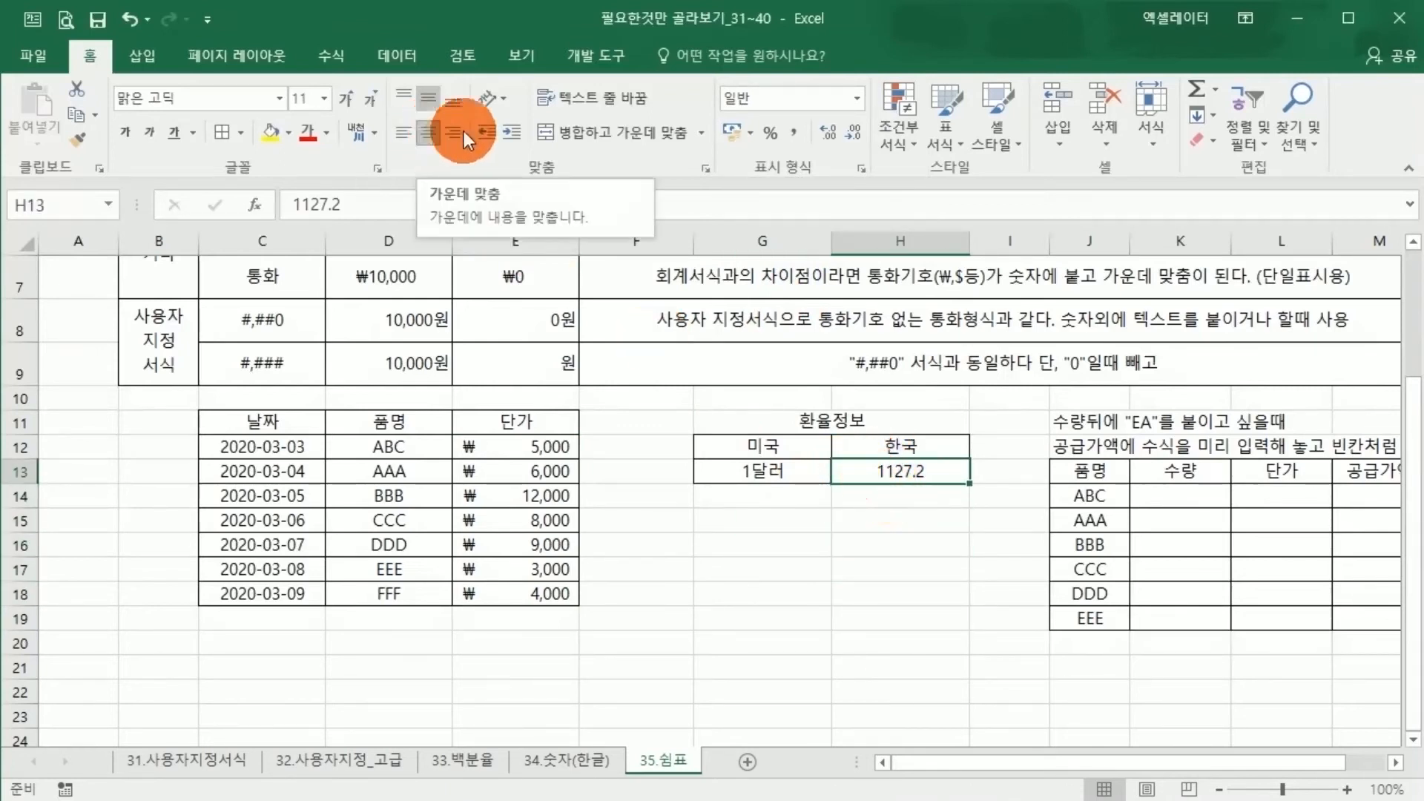
pyautogui.click(857, 98)
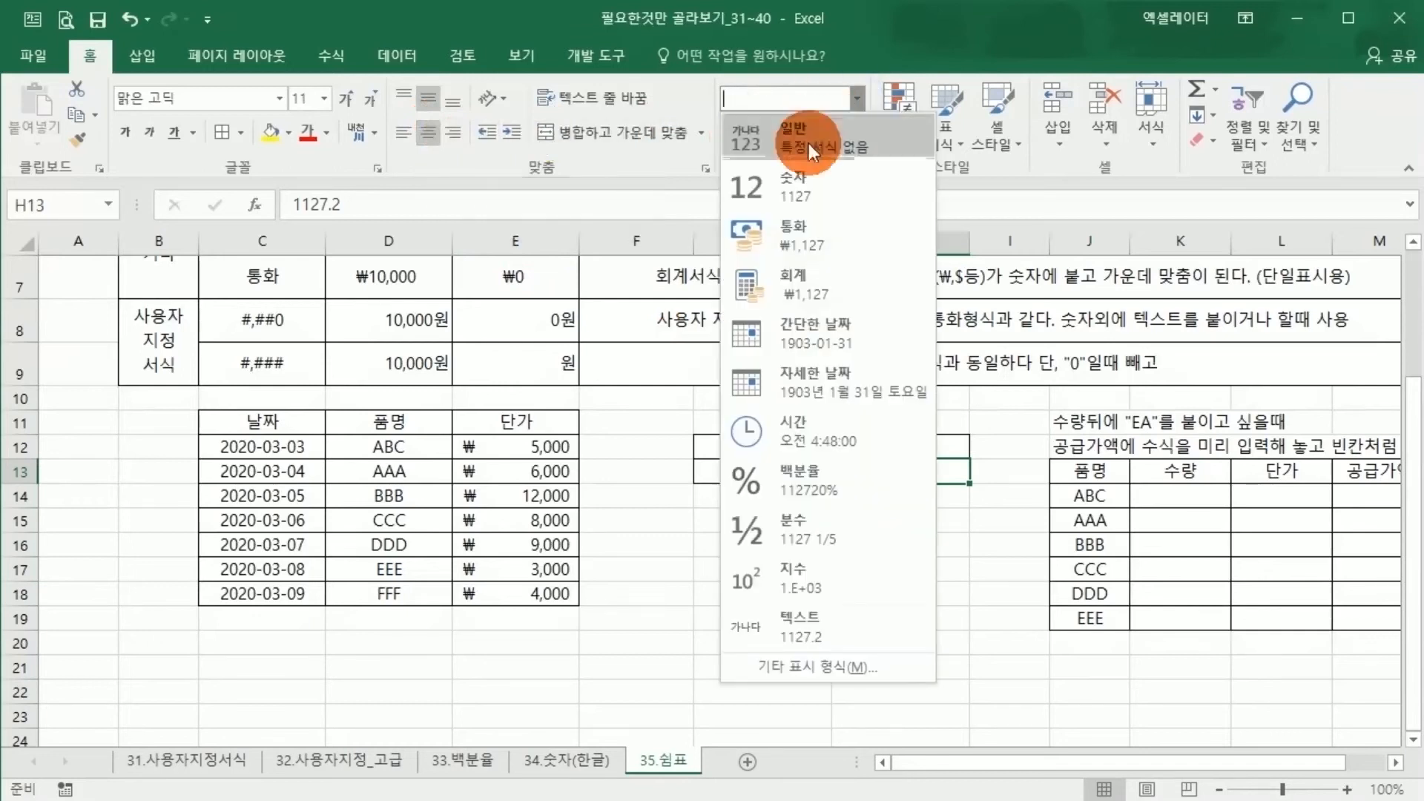
pyautogui.click(804, 236)
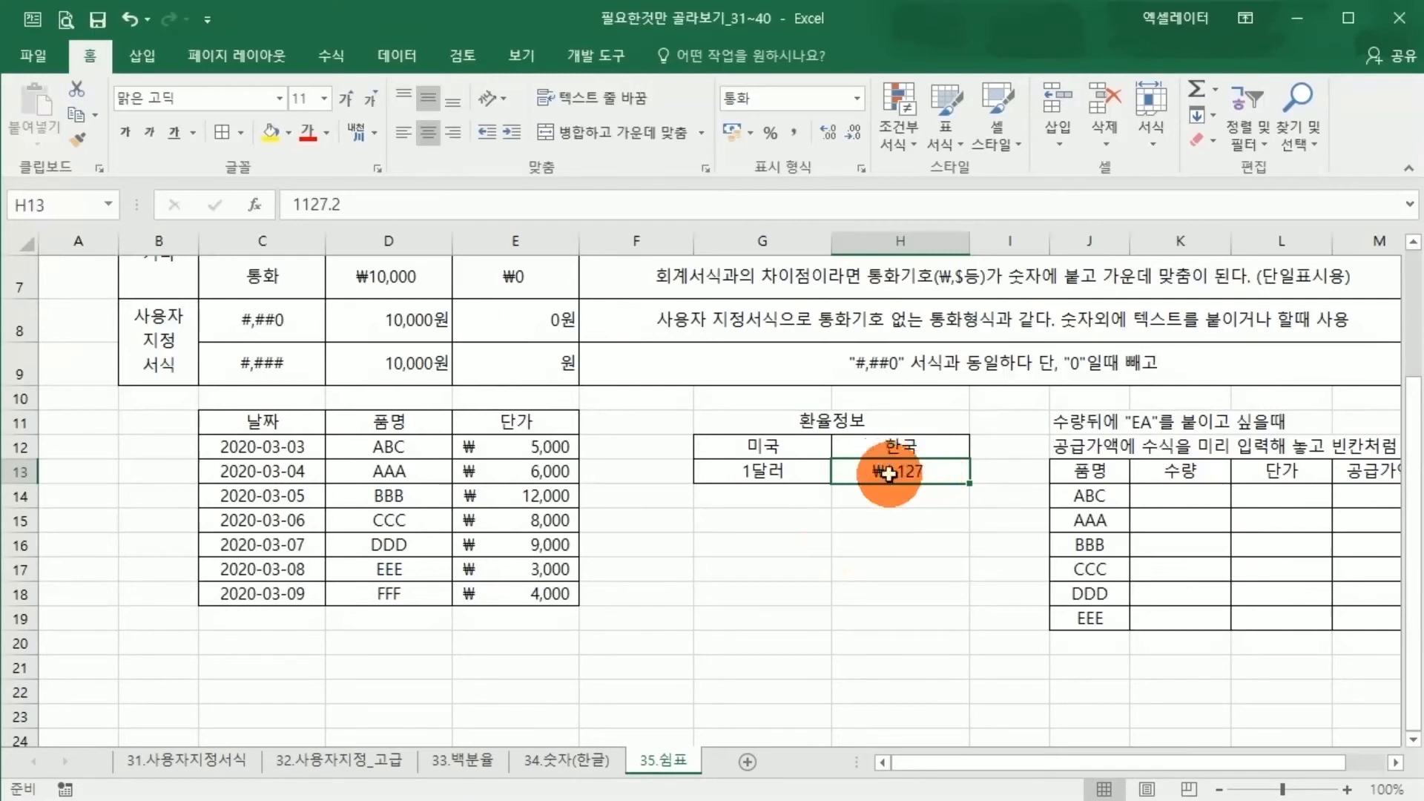
# Switch the 한국 exchange rate in H13 to the 회계 number format
pyautogui.click(859, 98)
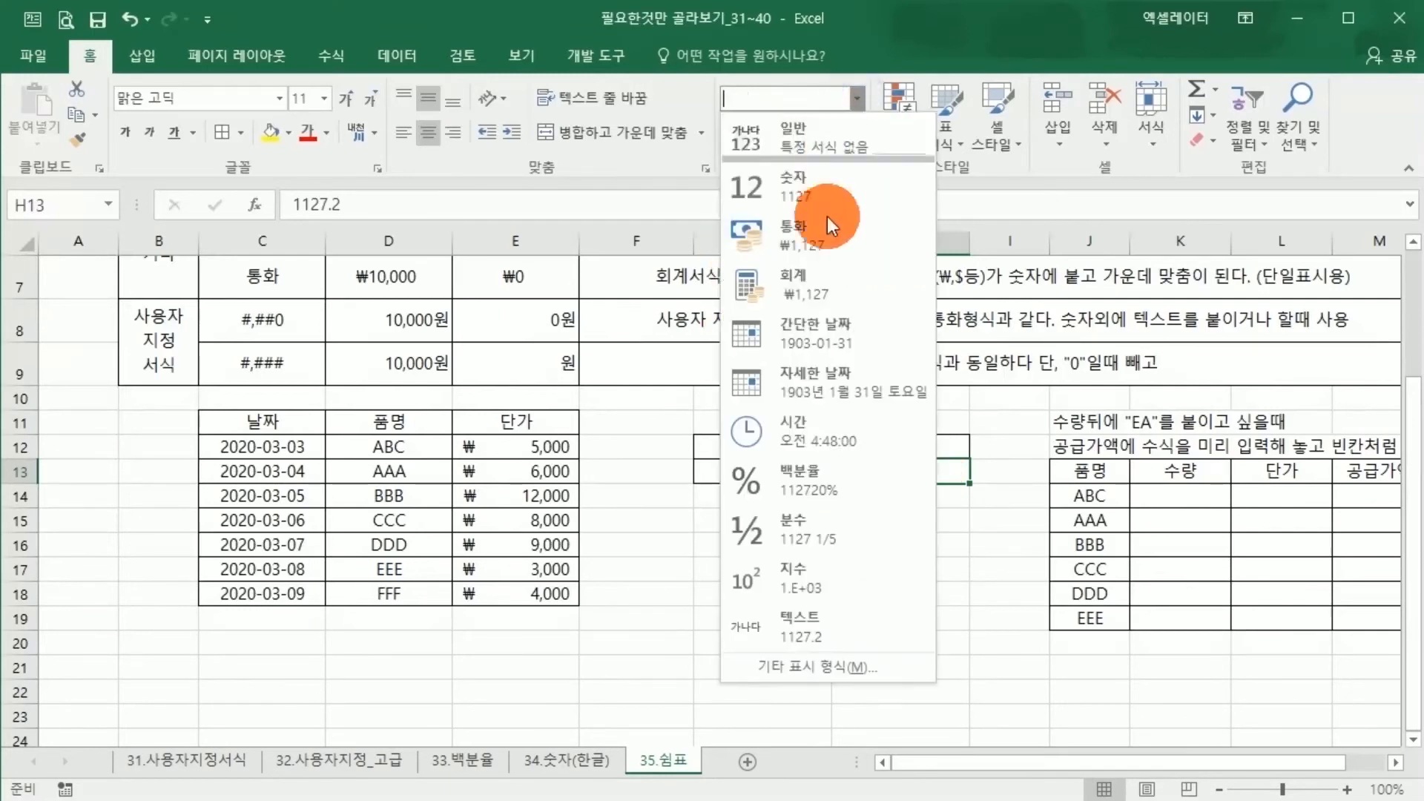
pyautogui.click(816, 270)
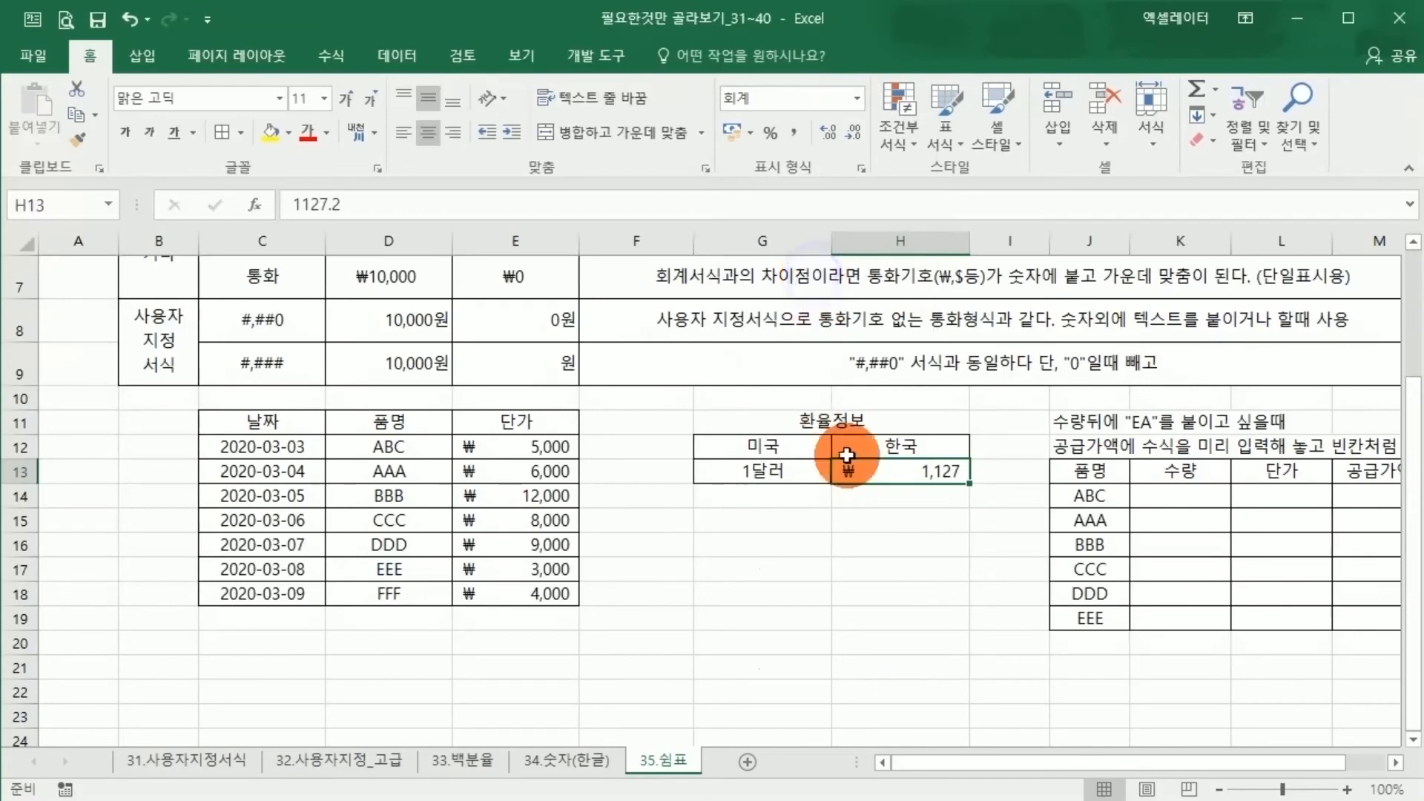
pyautogui.click(861, 538)
pyautogui.click(927, 469)
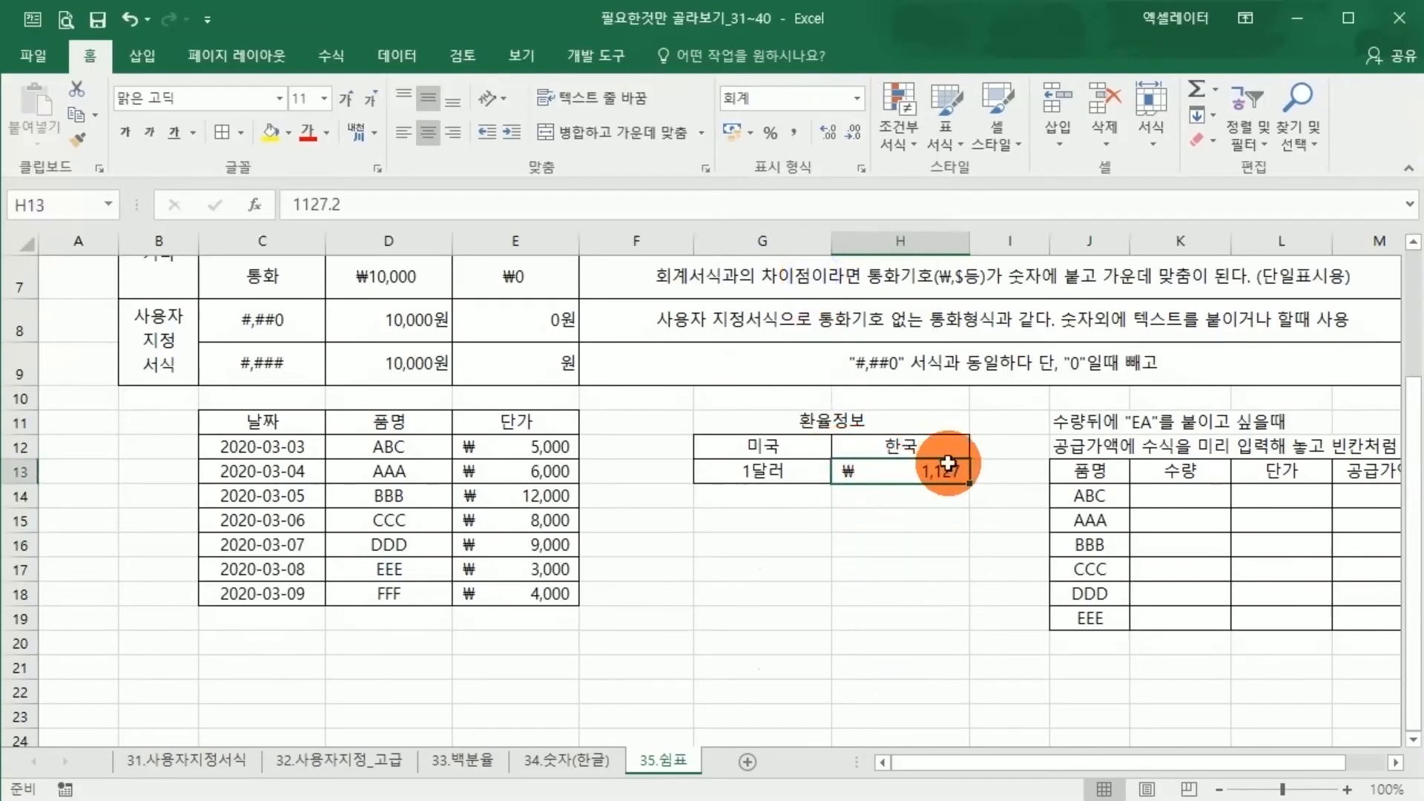
pyautogui.click(918, 523)
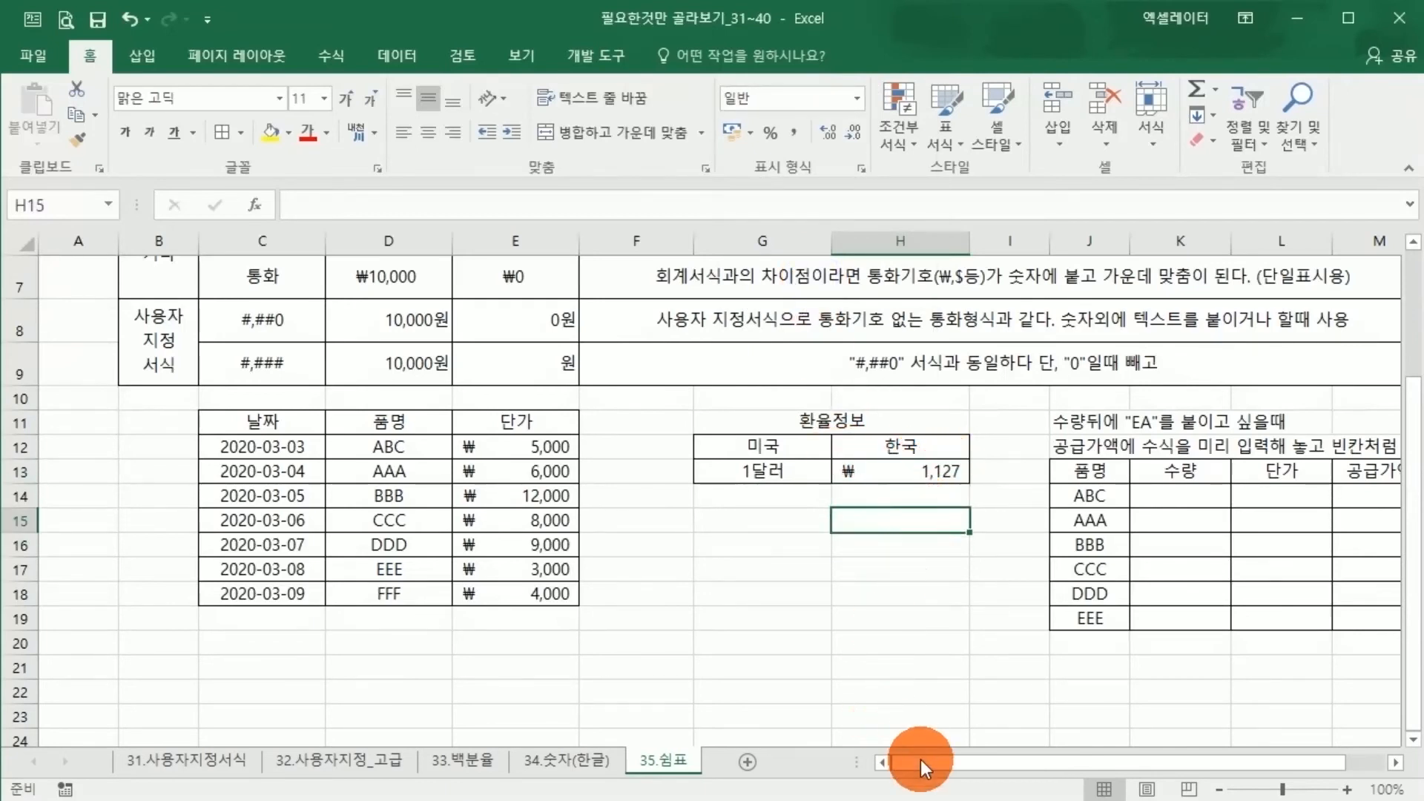
# Examine the item table in J13:M19 alongside the 숫자 and 통화 rows of the 기타 group
pyautogui.moveTo(919, 763); pyautogui.dragTo(1074, 760)
pyautogui.click(1038, 627)
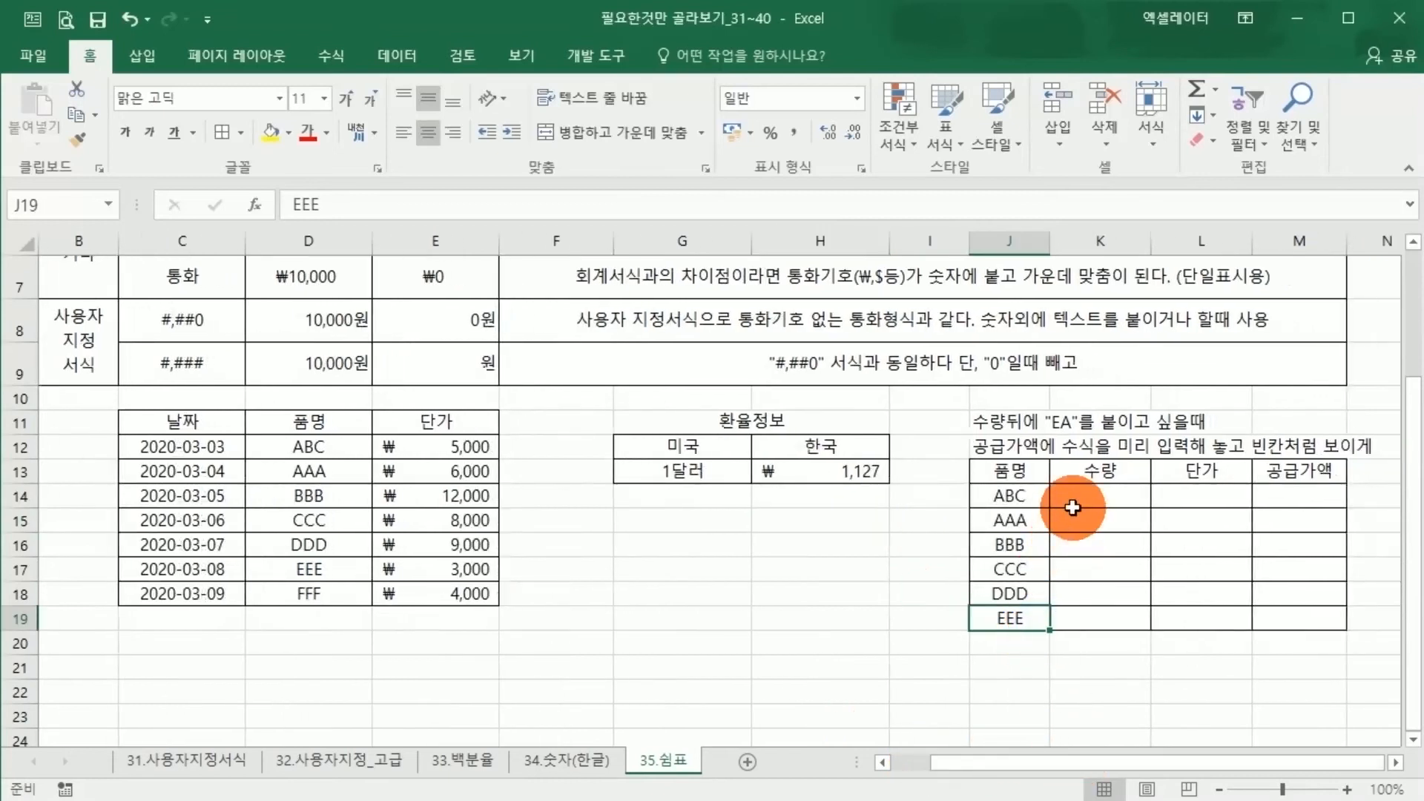
pyautogui.moveTo(1078, 500); pyautogui.dragTo(1084, 522)
pyautogui.click(738, 471)
pyautogui.scroll(1, 296, 430)
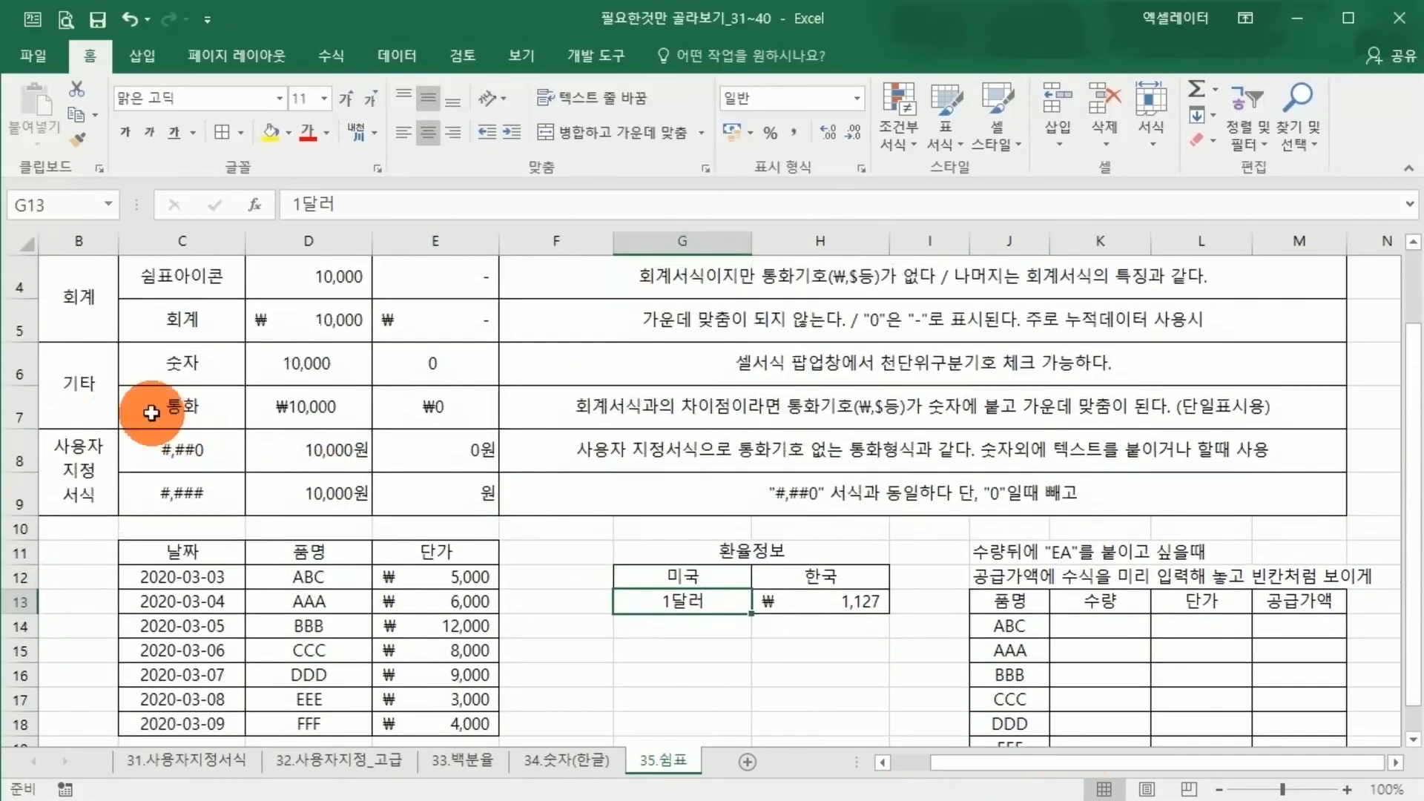
pyautogui.moveTo(87, 375); pyautogui.dragTo(610, 400)
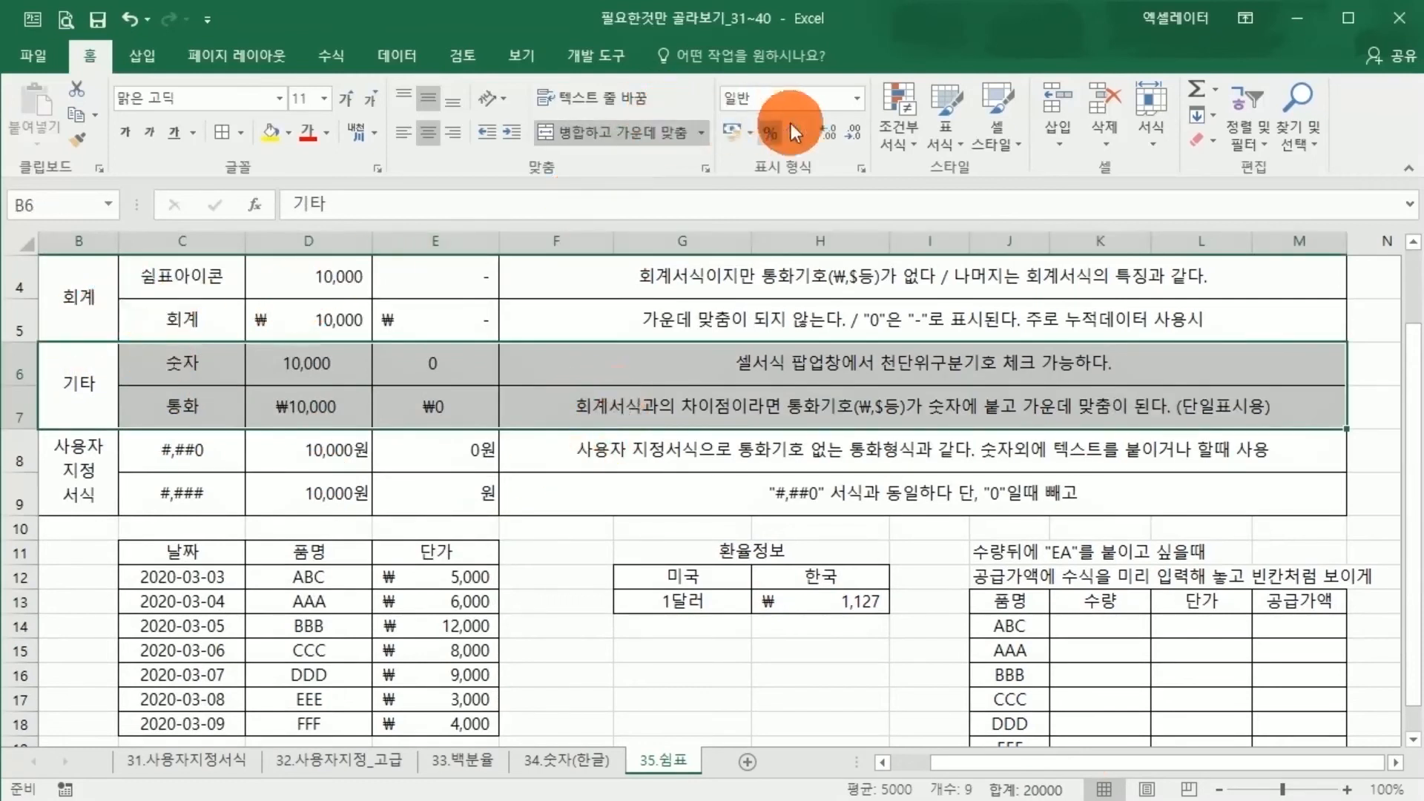
pyautogui.click(1011, 675)
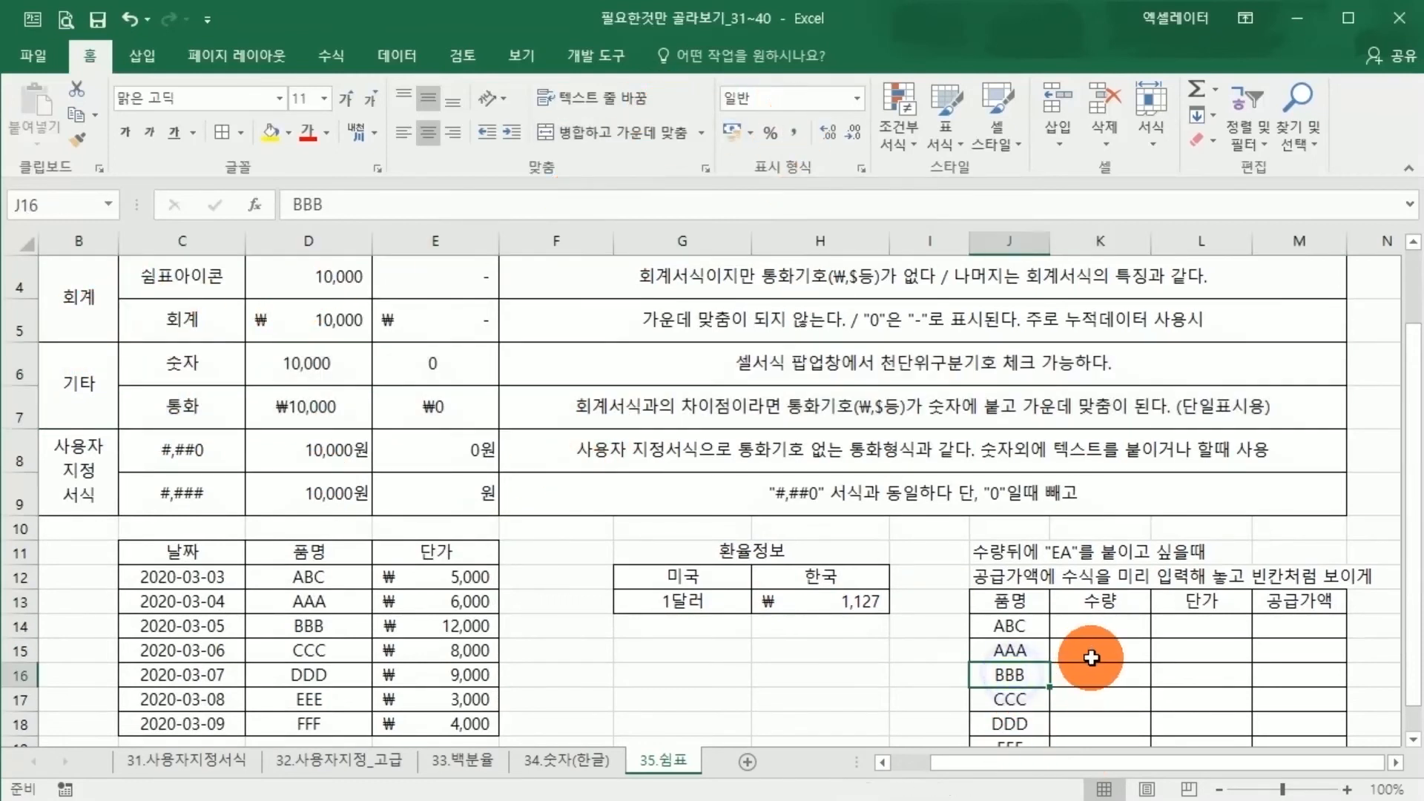
# Enter the 공급가액 formula =K14*L14 in M14 and fill it down to M19
pyautogui.scroll(-1, 1157, 642)
pyautogui.moveTo(1300, 499); pyautogui.dragTo(1304, 614)
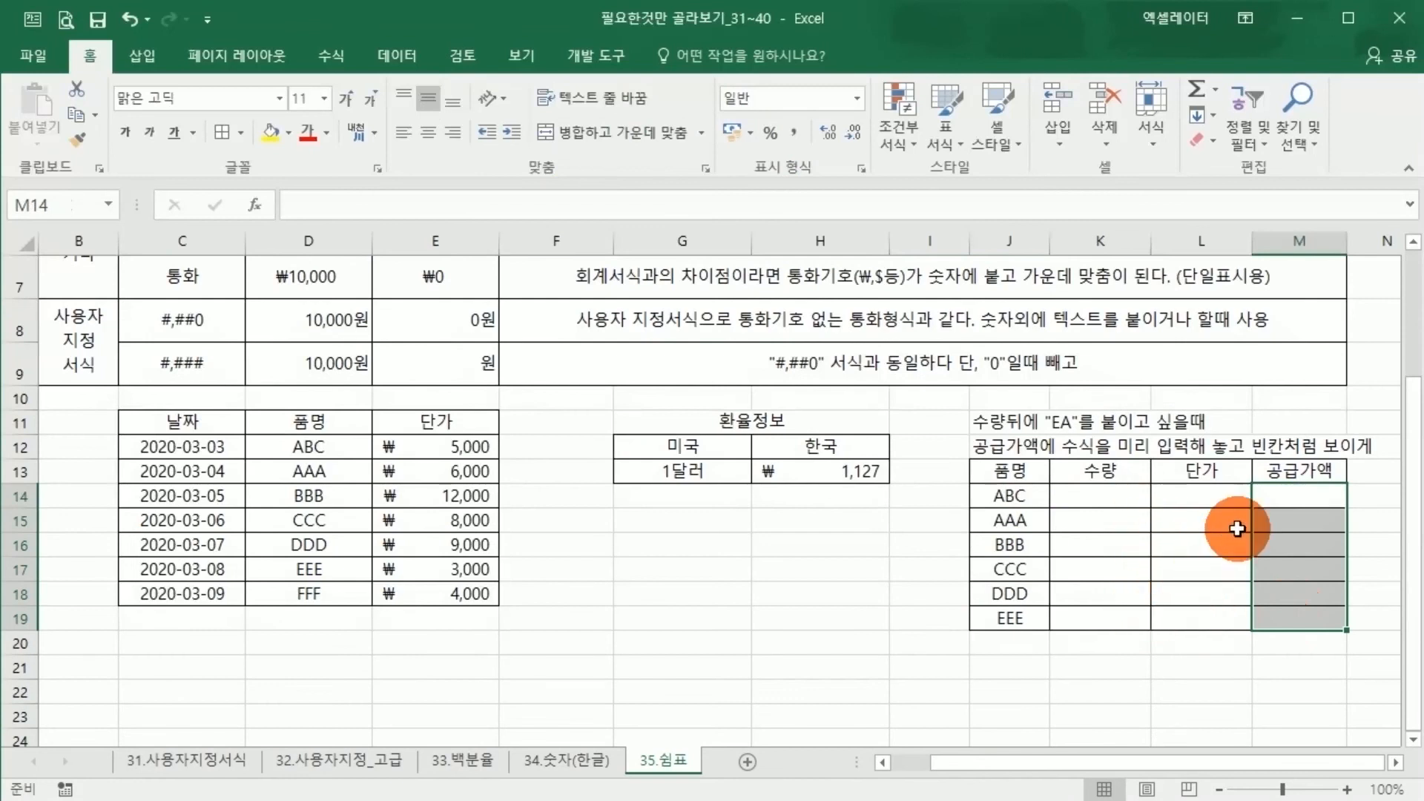
pyautogui.click(1274, 493)
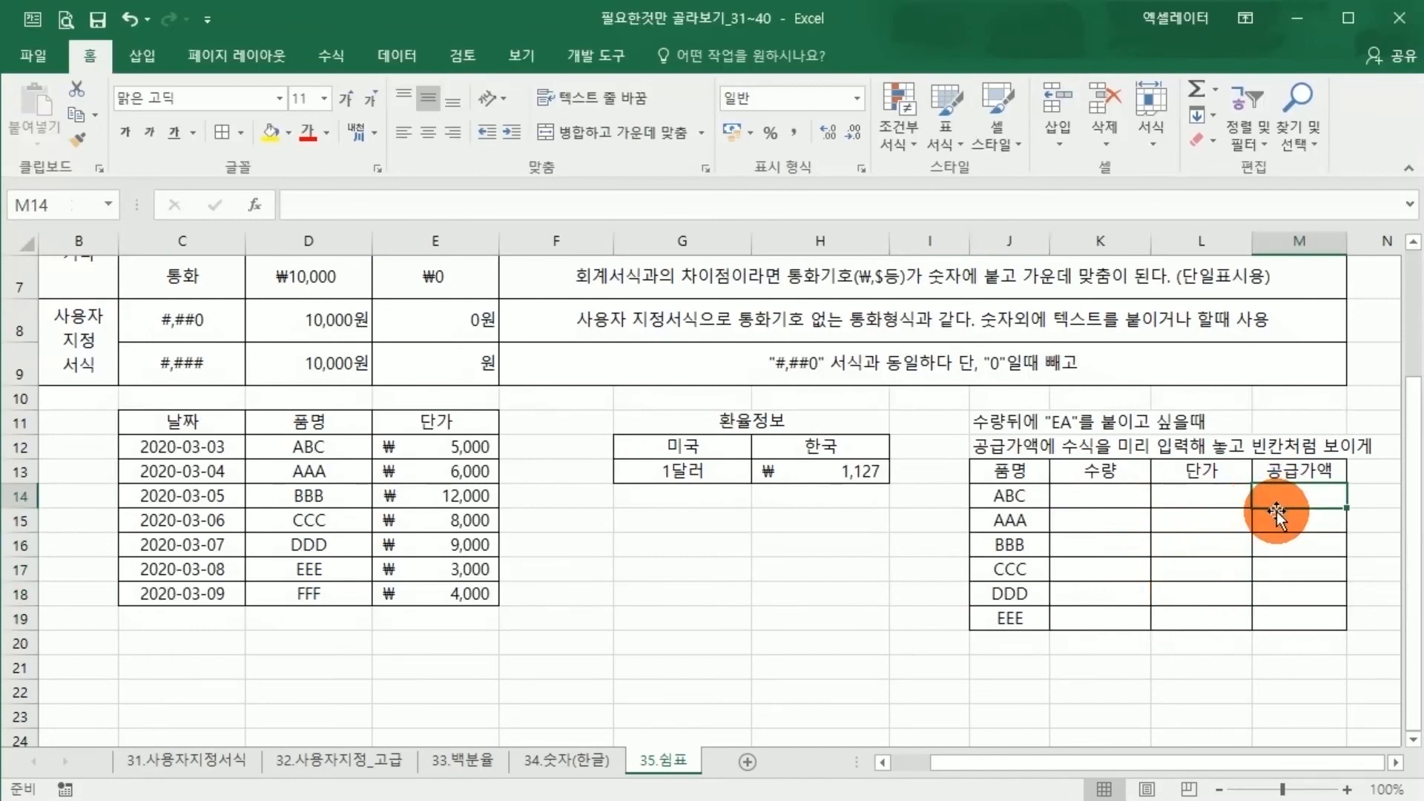
pyautogui.write('=')
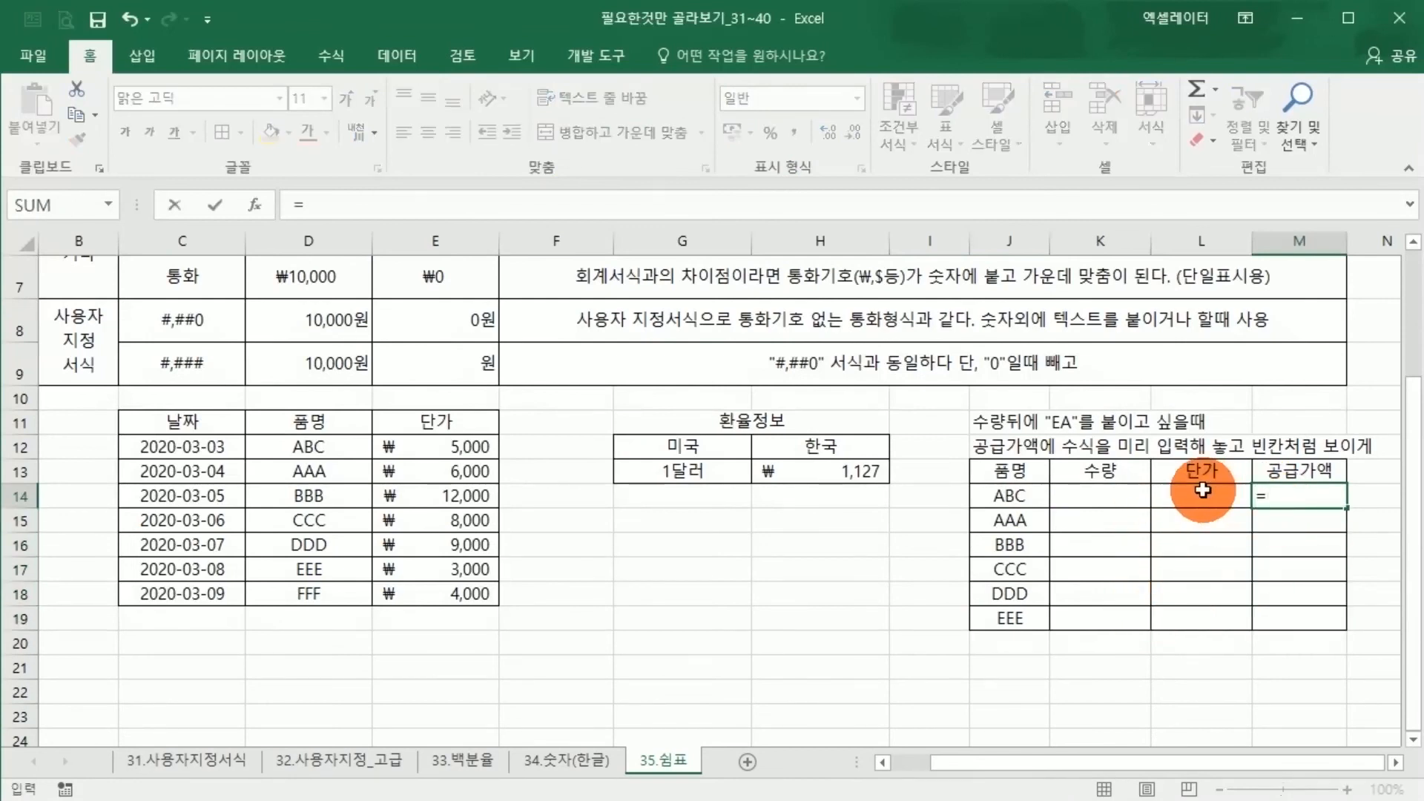
pyautogui.click(1133, 483)
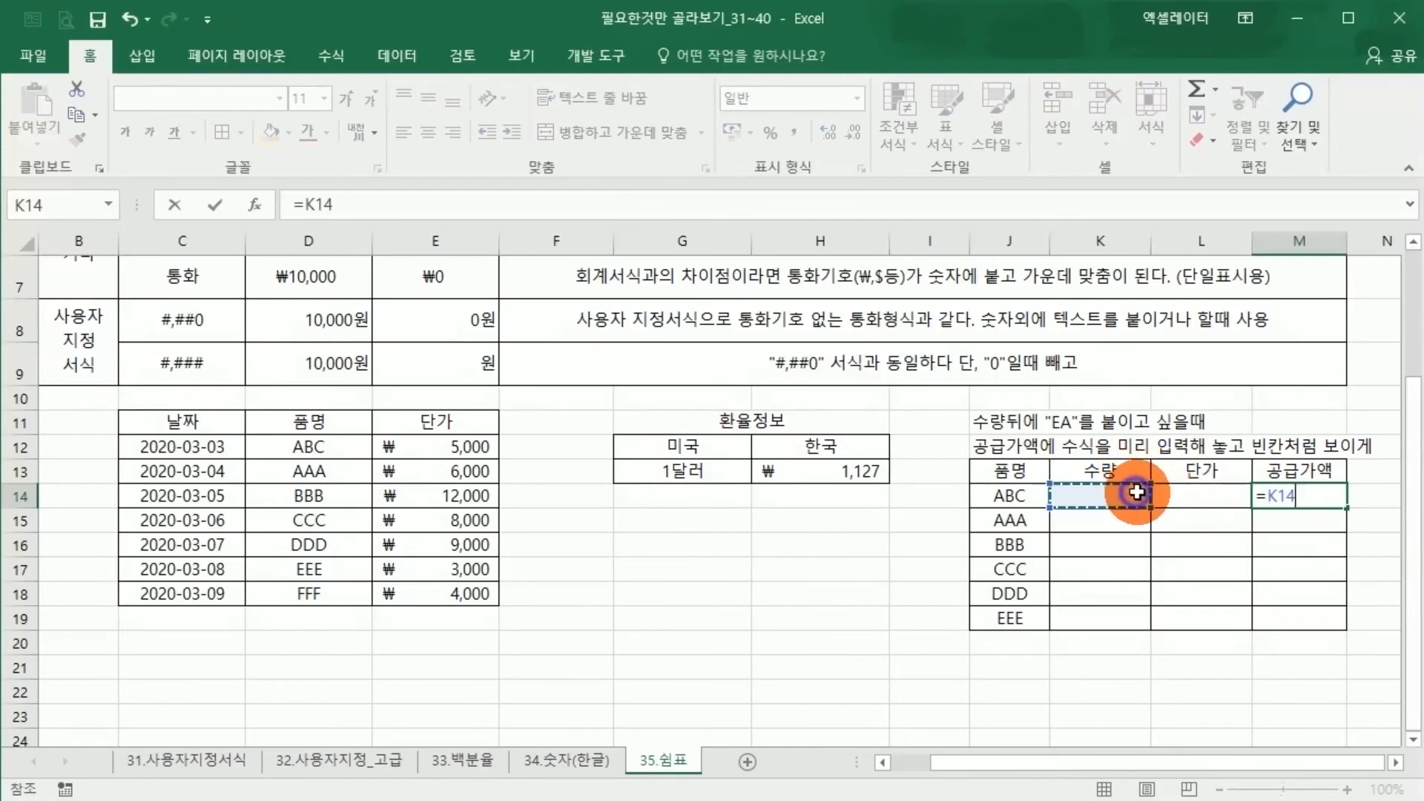
pyautogui.write('*')
pyautogui.click(1218, 493)
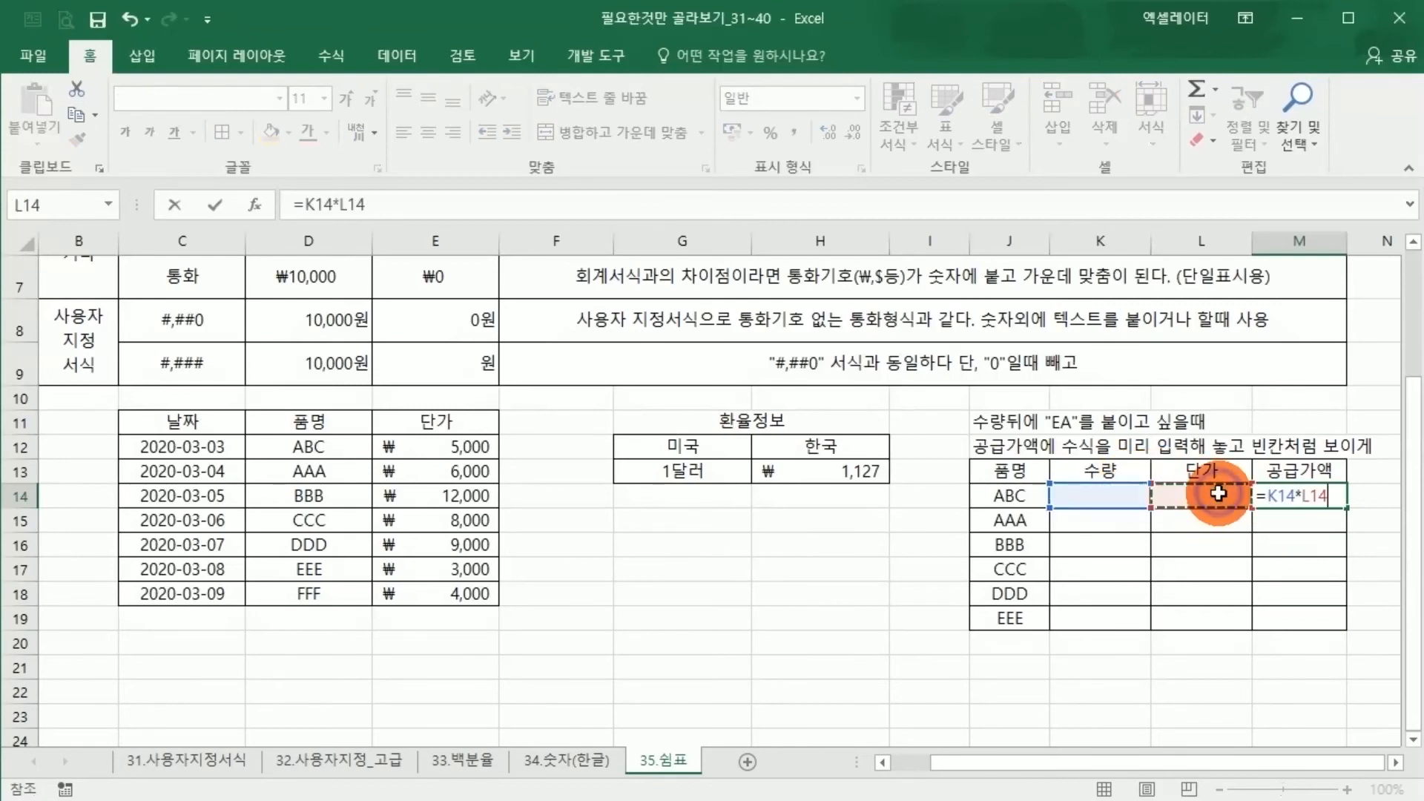
pyautogui.press('Return')
pyautogui.click(1322, 495)
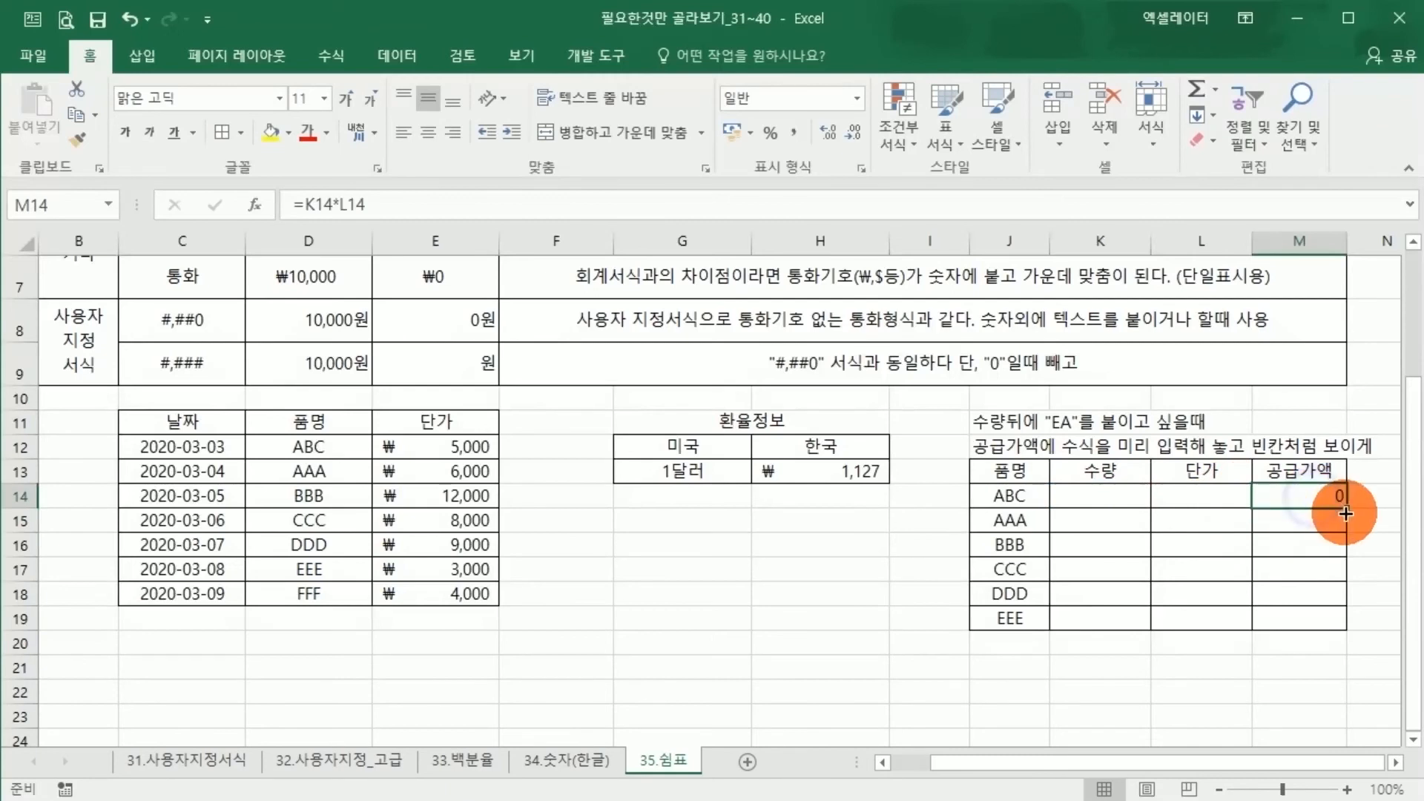
pyautogui.moveTo(1346, 513); pyautogui.dragTo(1313, 617)
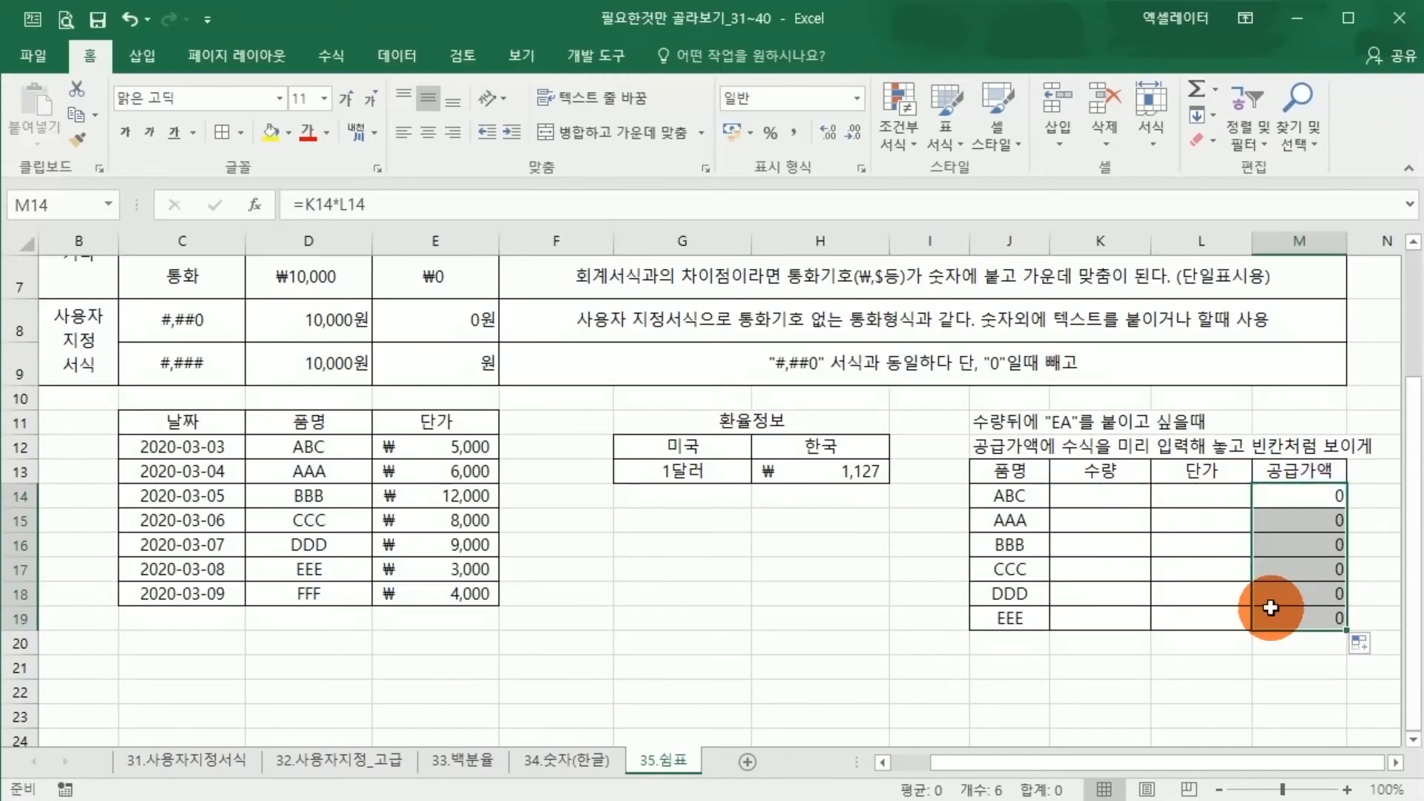
# Apply the custom number format #,### to the 공급가액 cells M14:M19
pyautogui.click(1283, 496)
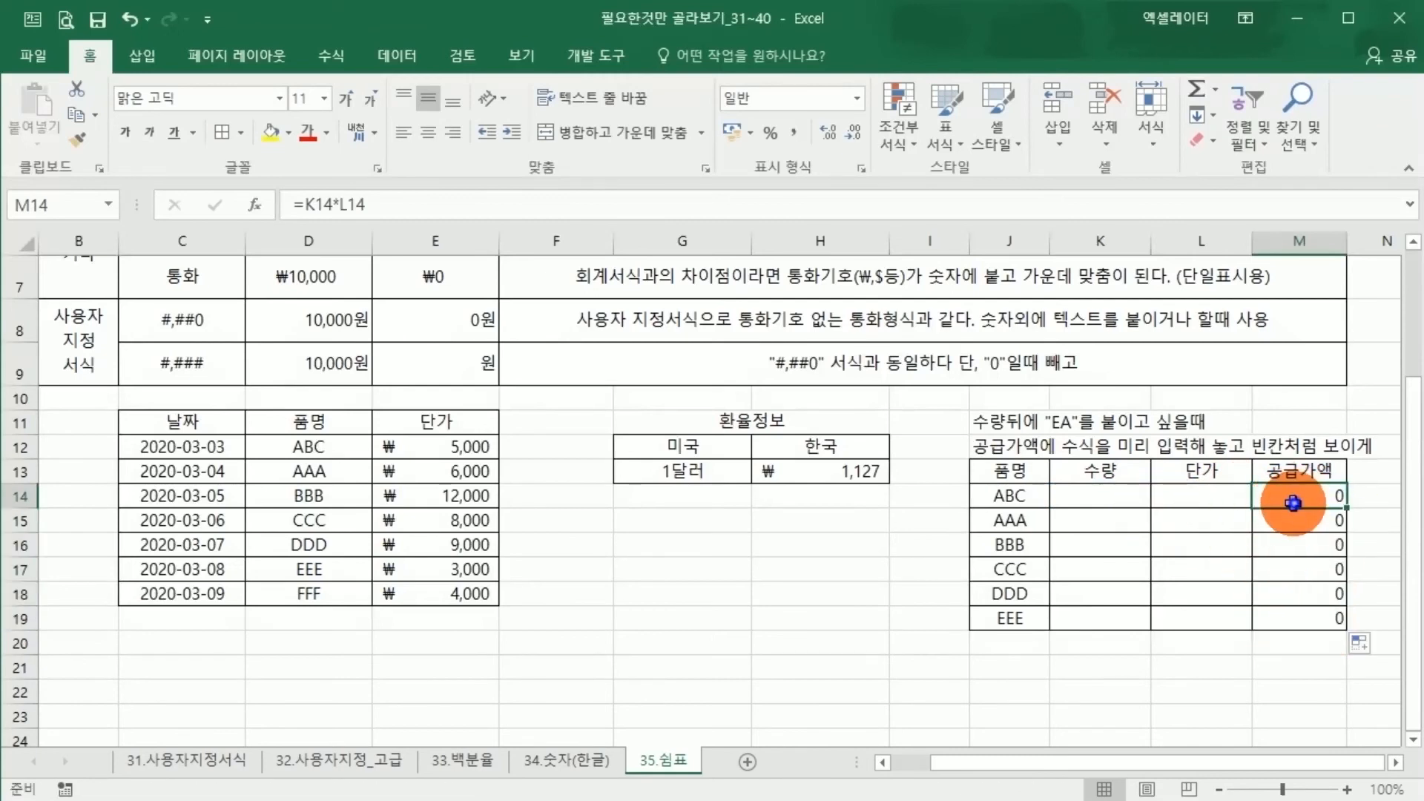
pyautogui.click(1166, 501)
pyautogui.click(1119, 492)
pyautogui.click(1289, 495)
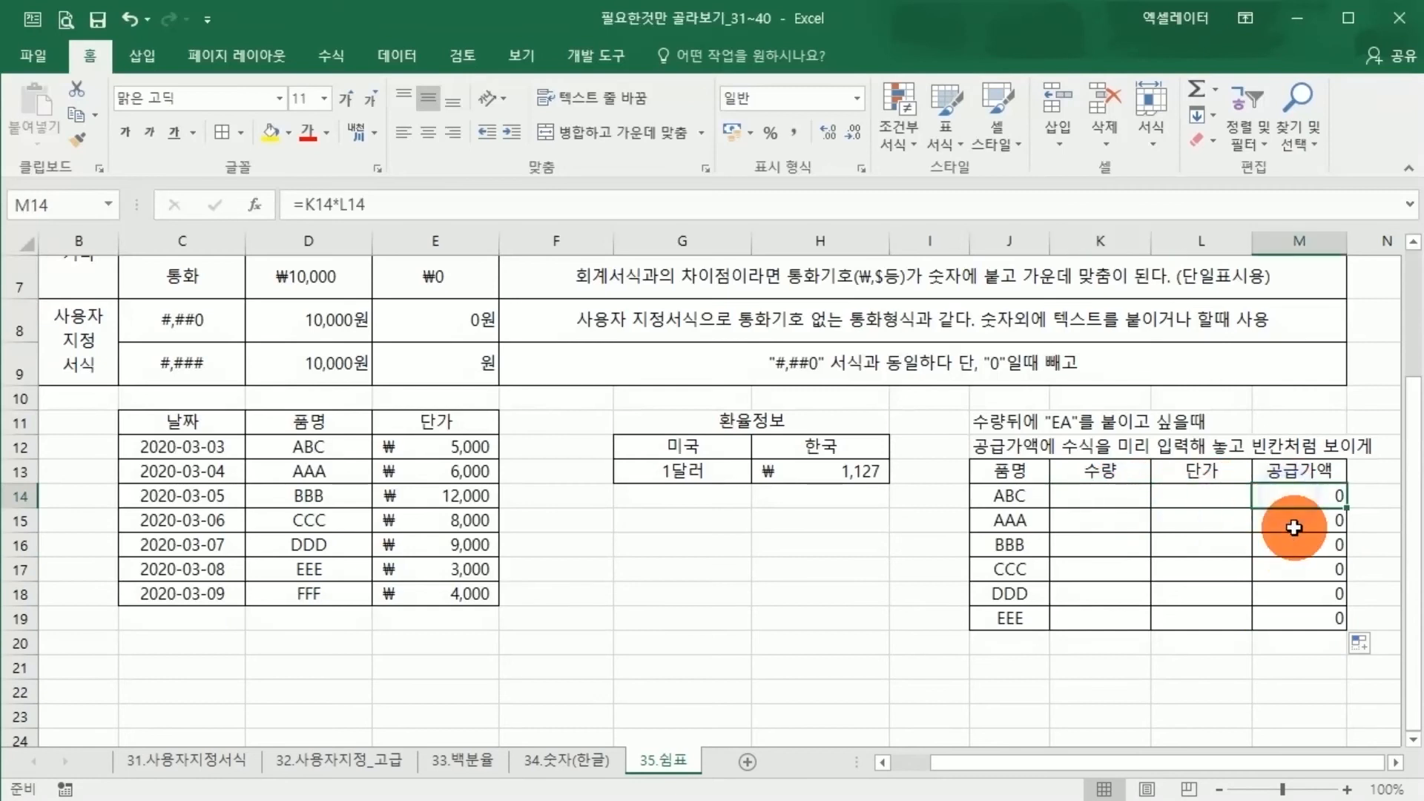
pyautogui.moveTo(1295, 491); pyautogui.dragTo(1289, 612)
pyautogui.rightClick(1289, 613)
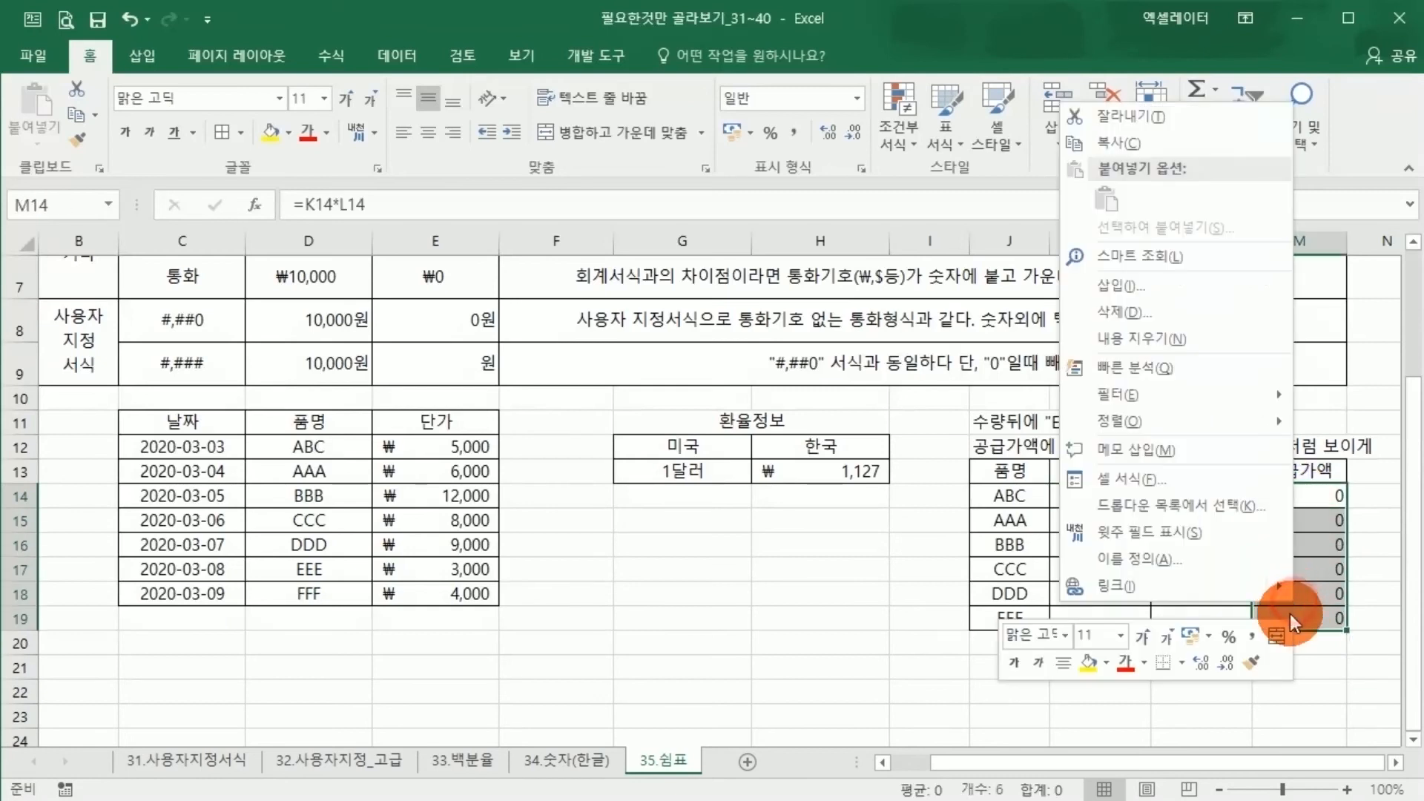
pyautogui.click(1161, 482)
pyautogui.click(897, 459)
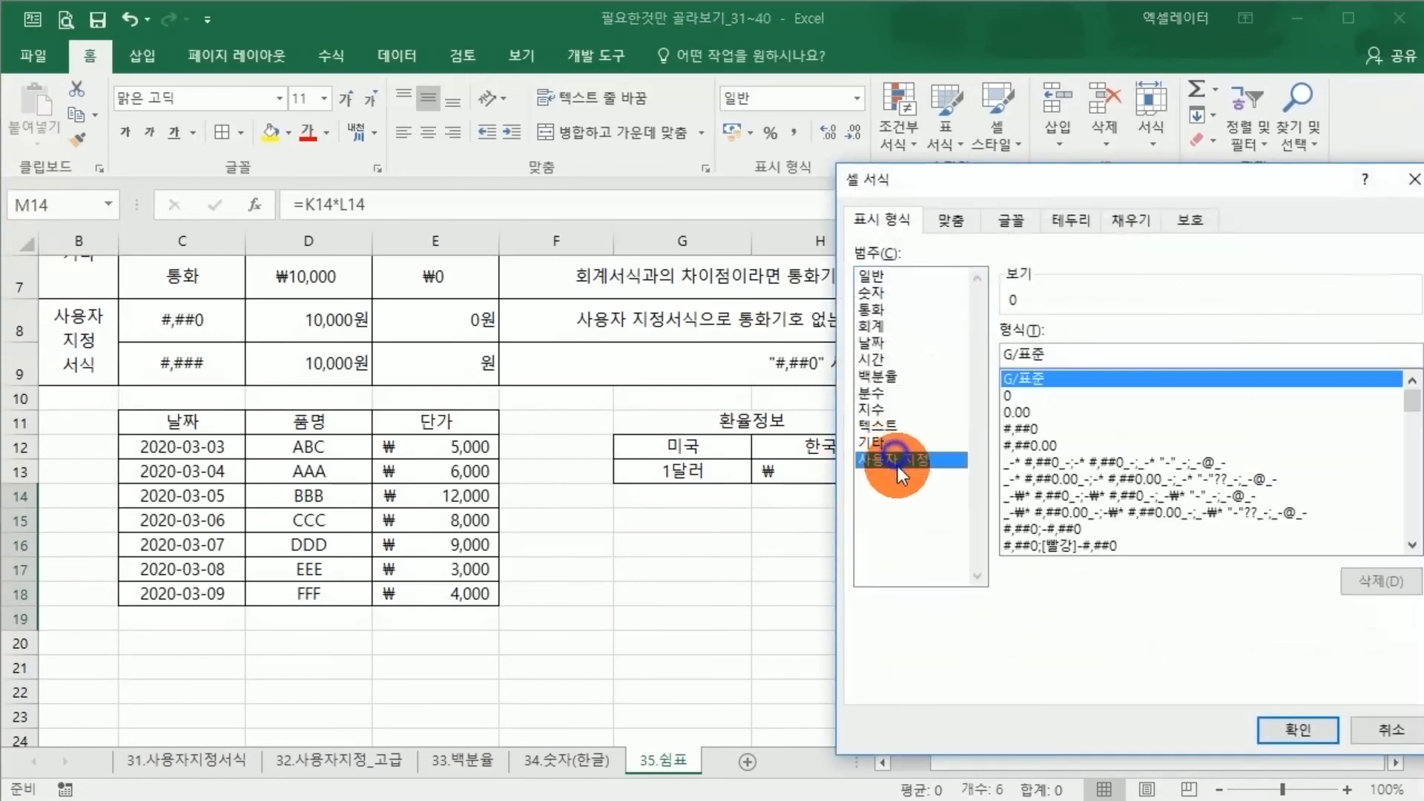
pyautogui.click(1034, 428)
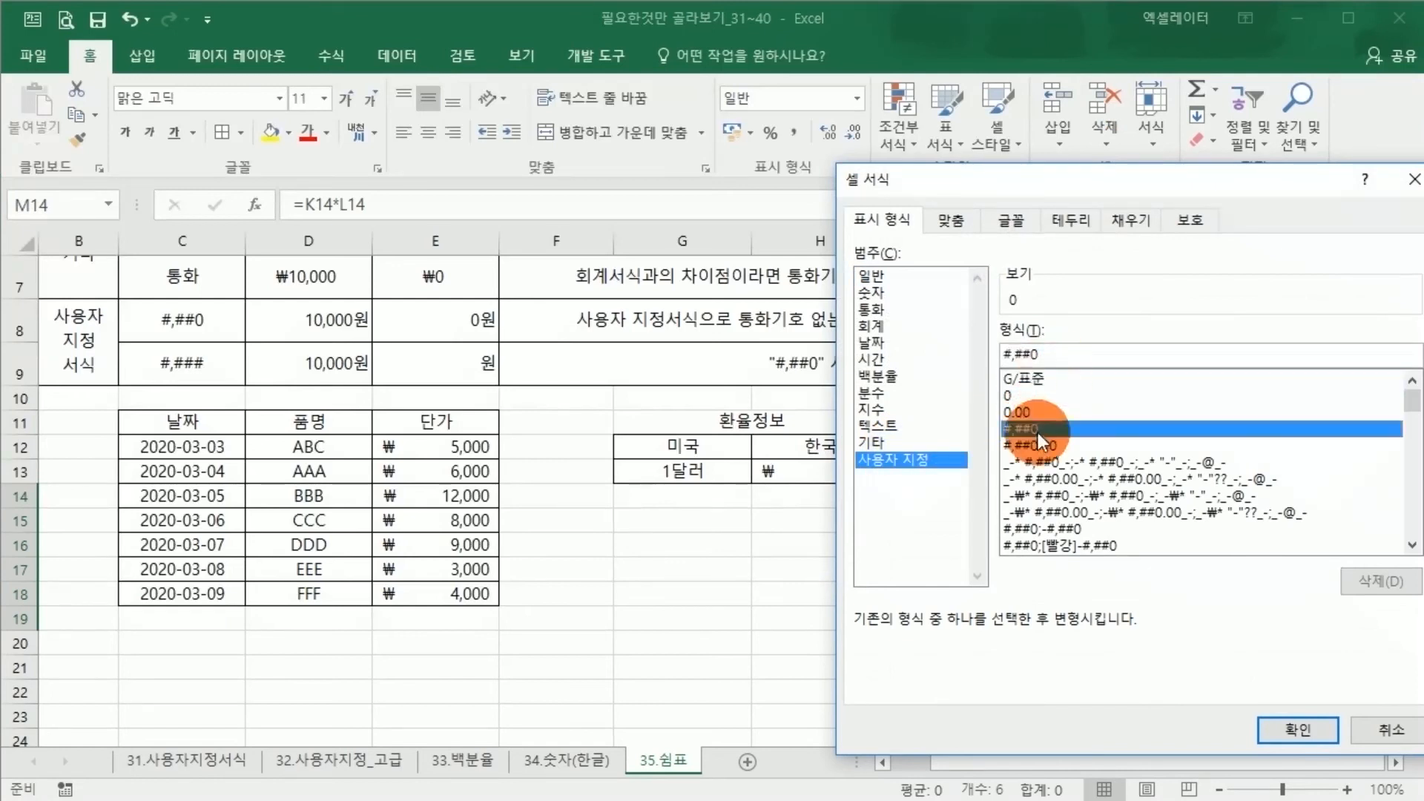
pyautogui.click(1037, 354)
pyautogui.press('BackSpace')
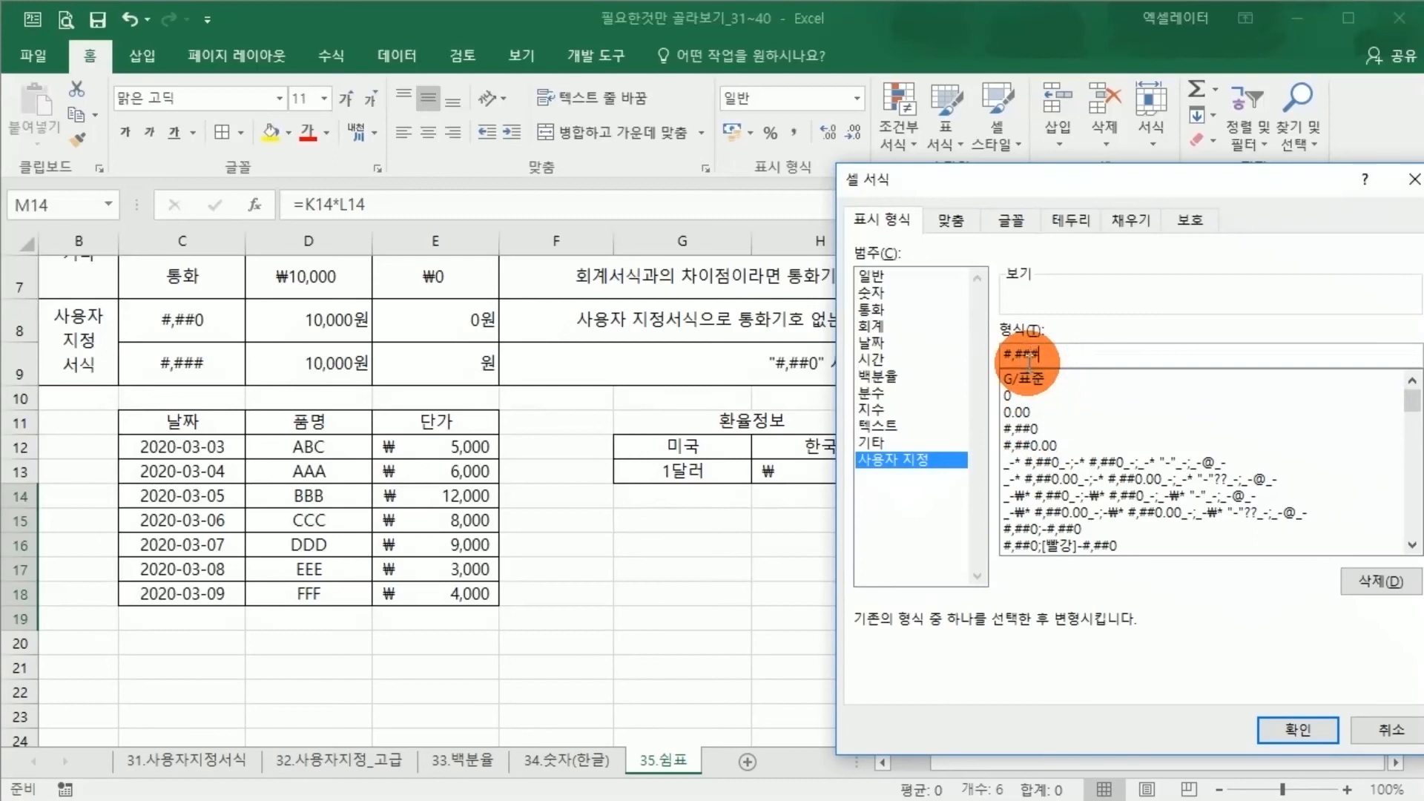
pyautogui.press('Return')
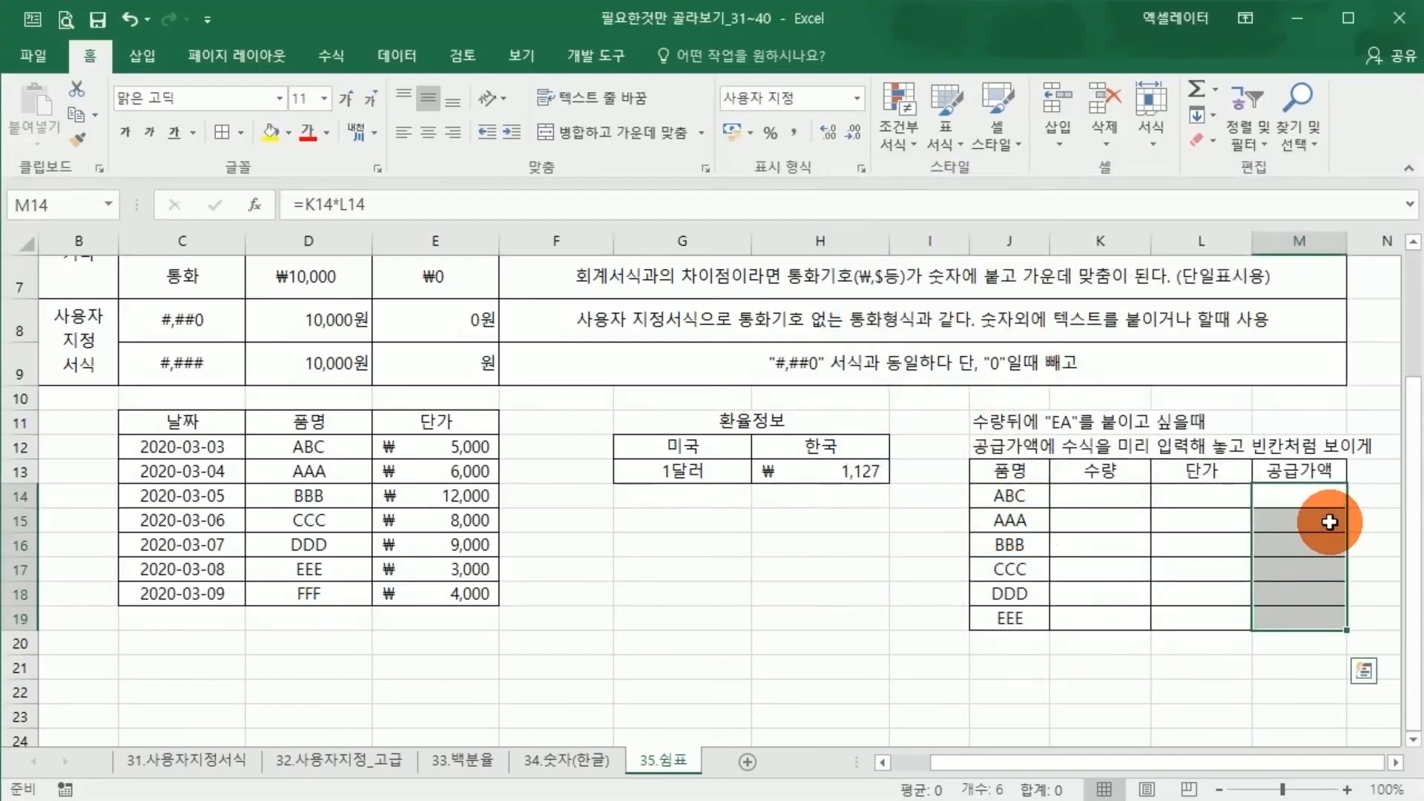
pyautogui.click(803, 638)
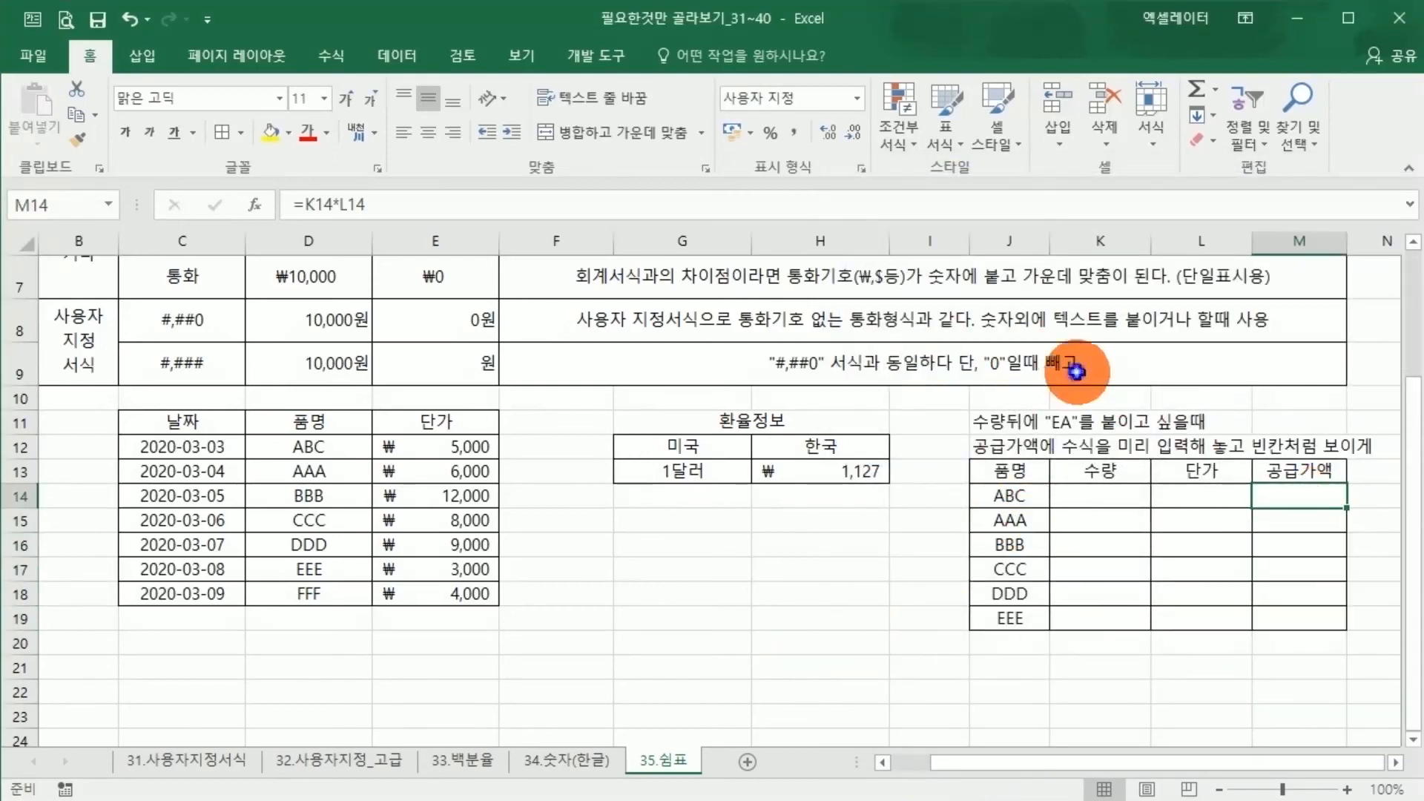
# Enter a 수량 of 10 in K14 and a 단가 of 2000 in L14 for item ABC
pyautogui.click(1075, 371)
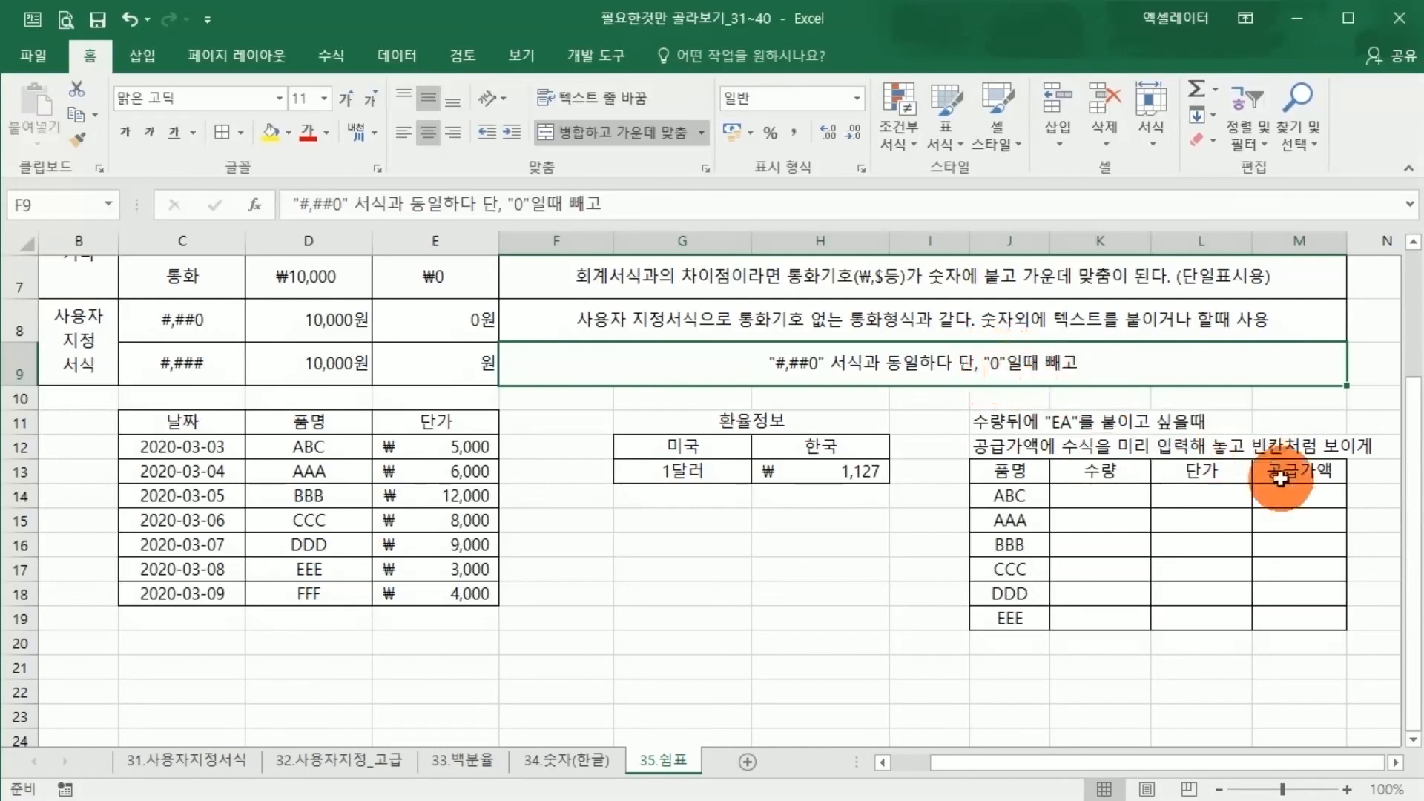
pyautogui.moveTo(1287, 498); pyautogui.dragTo(1289, 625)
pyautogui.click(1121, 492)
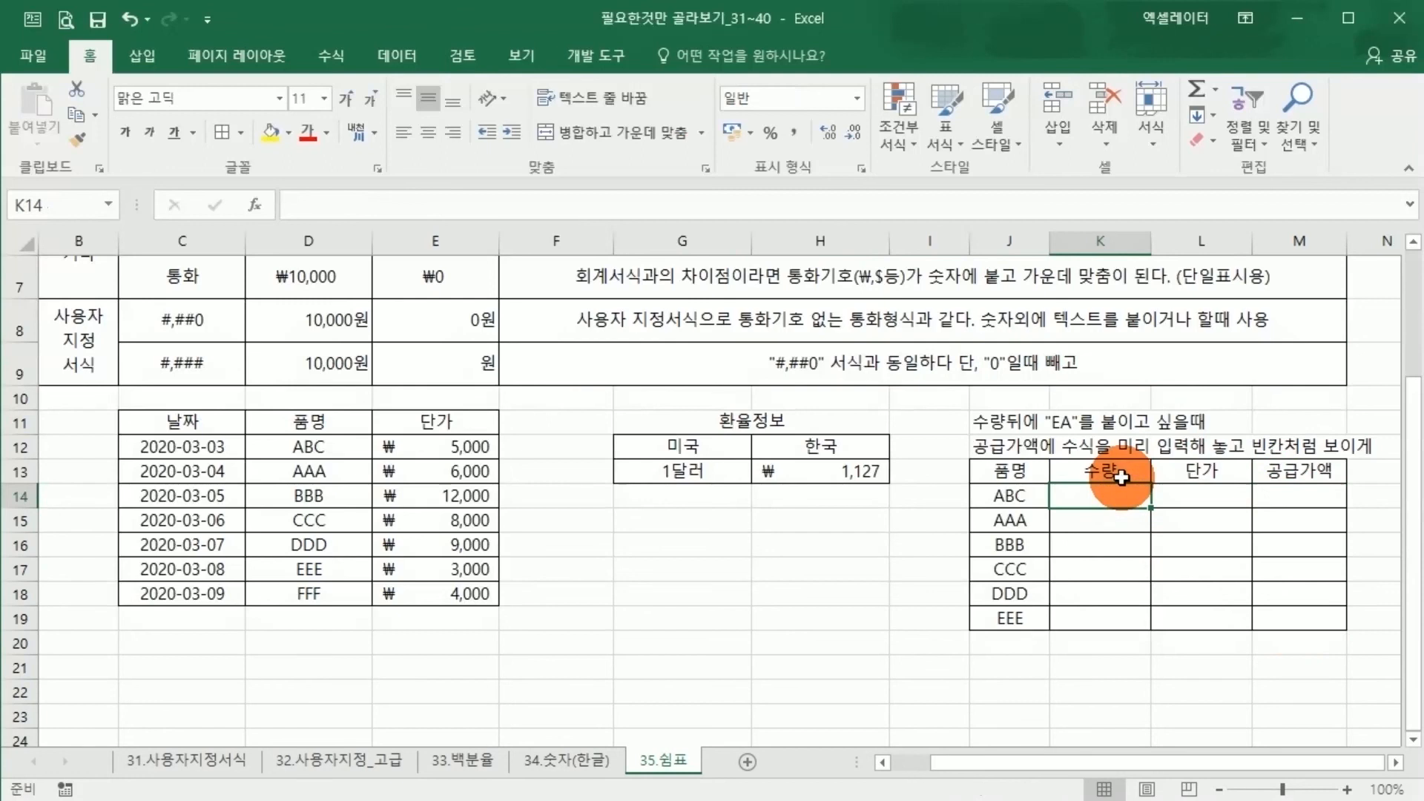
pyautogui.click(1272, 496)
pyautogui.click(1106, 483)
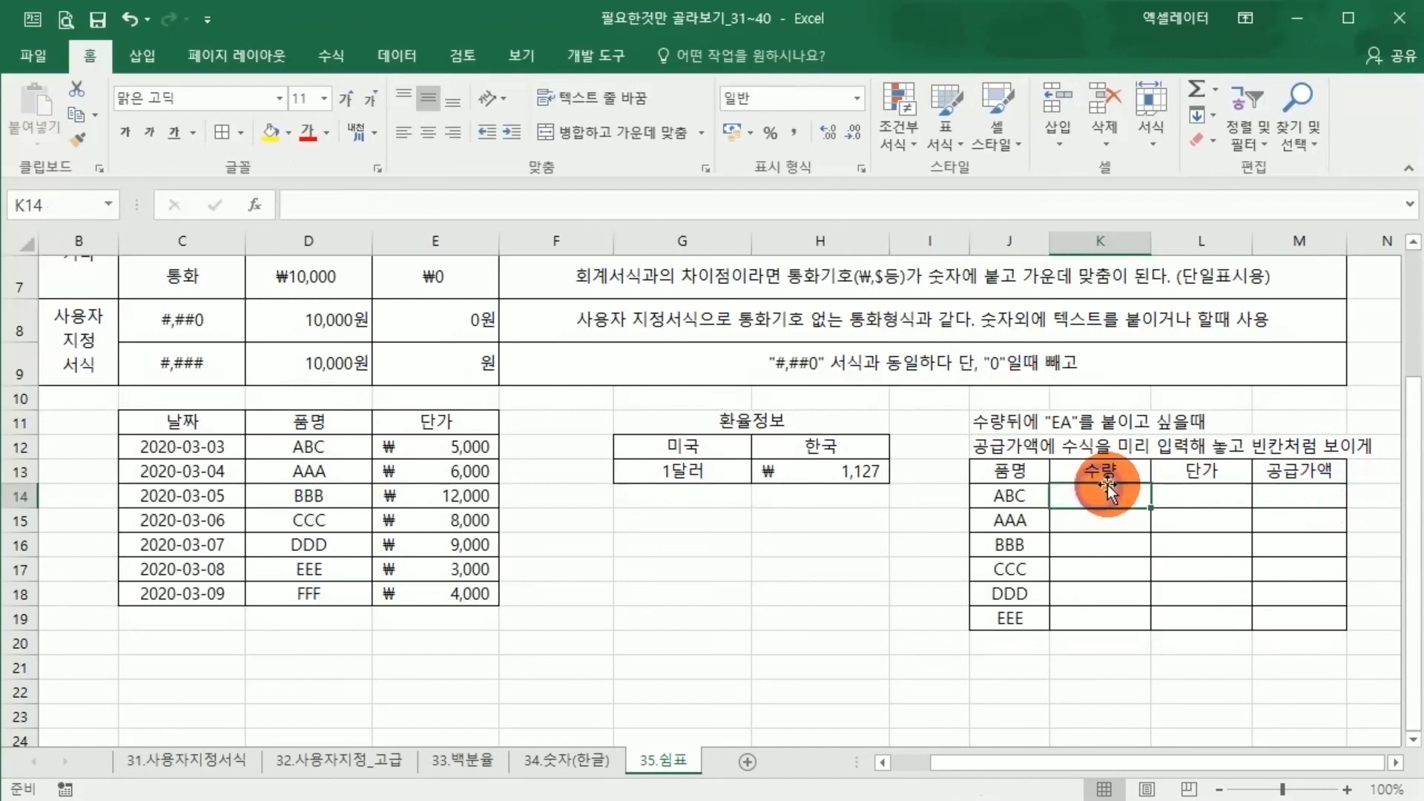
pyautogui.write('10')
pyautogui.press('Tab')
pyautogui.write('2')
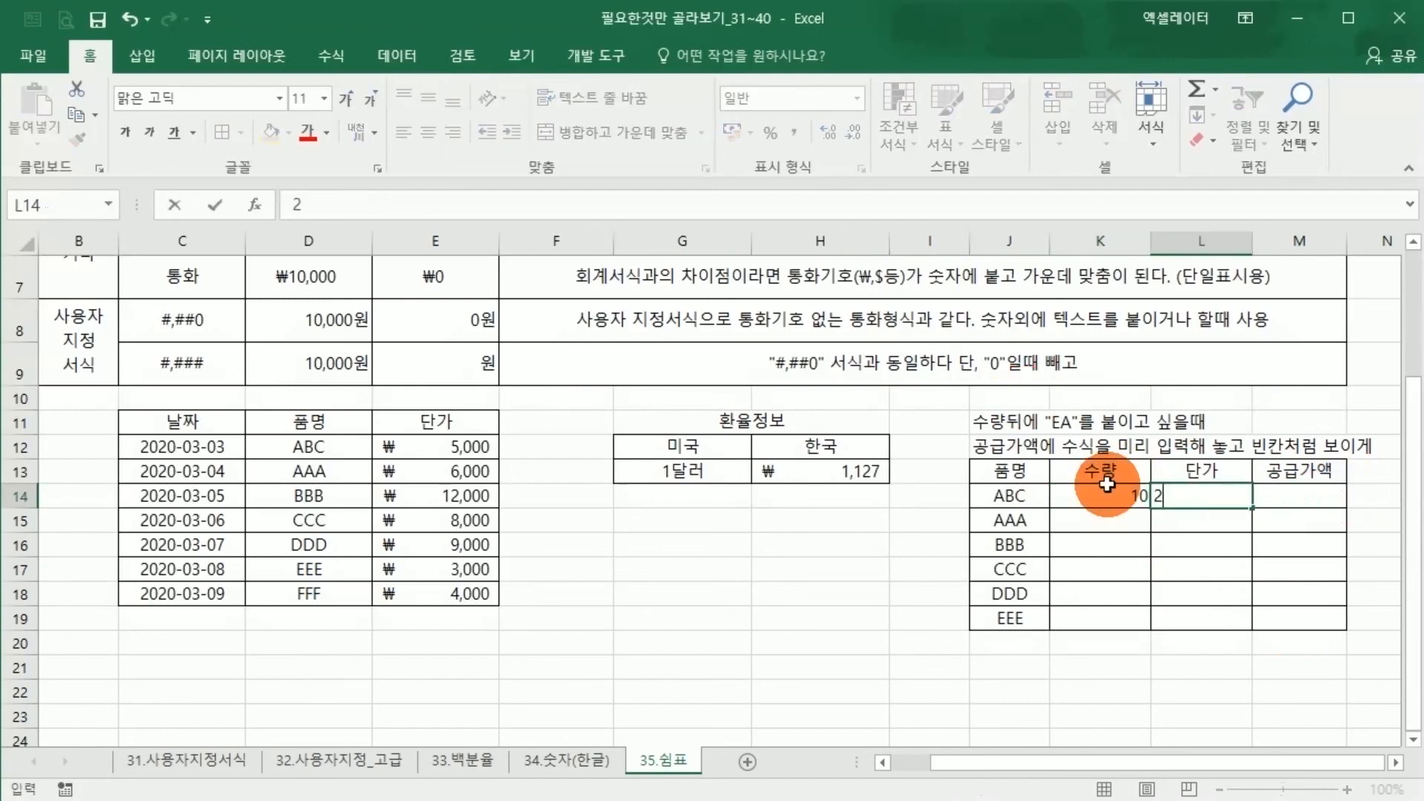
pyautogui.write('000')
pyautogui.press('Return')
pyautogui.click(1313, 499)
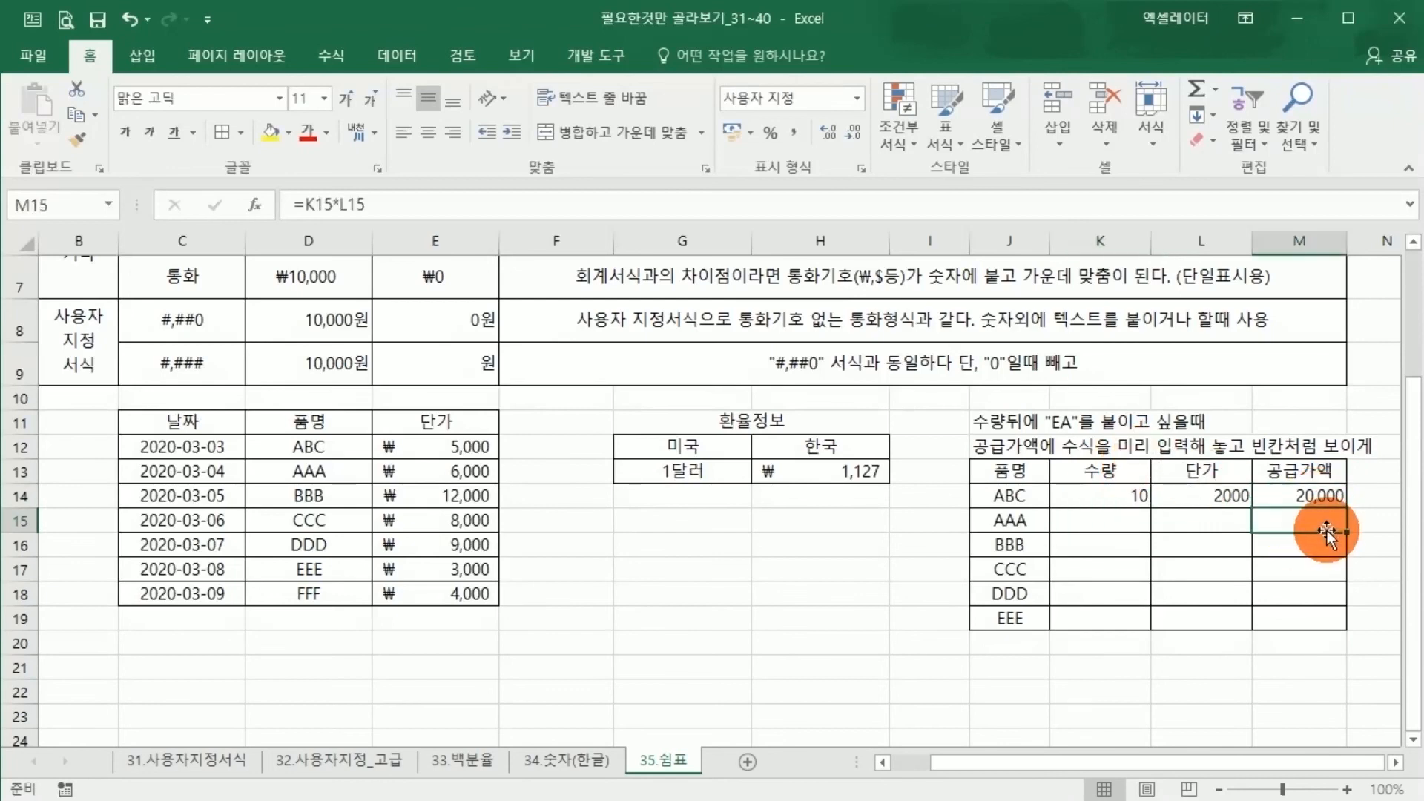
# Apply the comma style to the 공급가액 cells M14:M19 and check the rows without quantities against the zero examples in E4:E9
pyautogui.click(698, 452)
pyautogui.scroll(2, 698, 453)
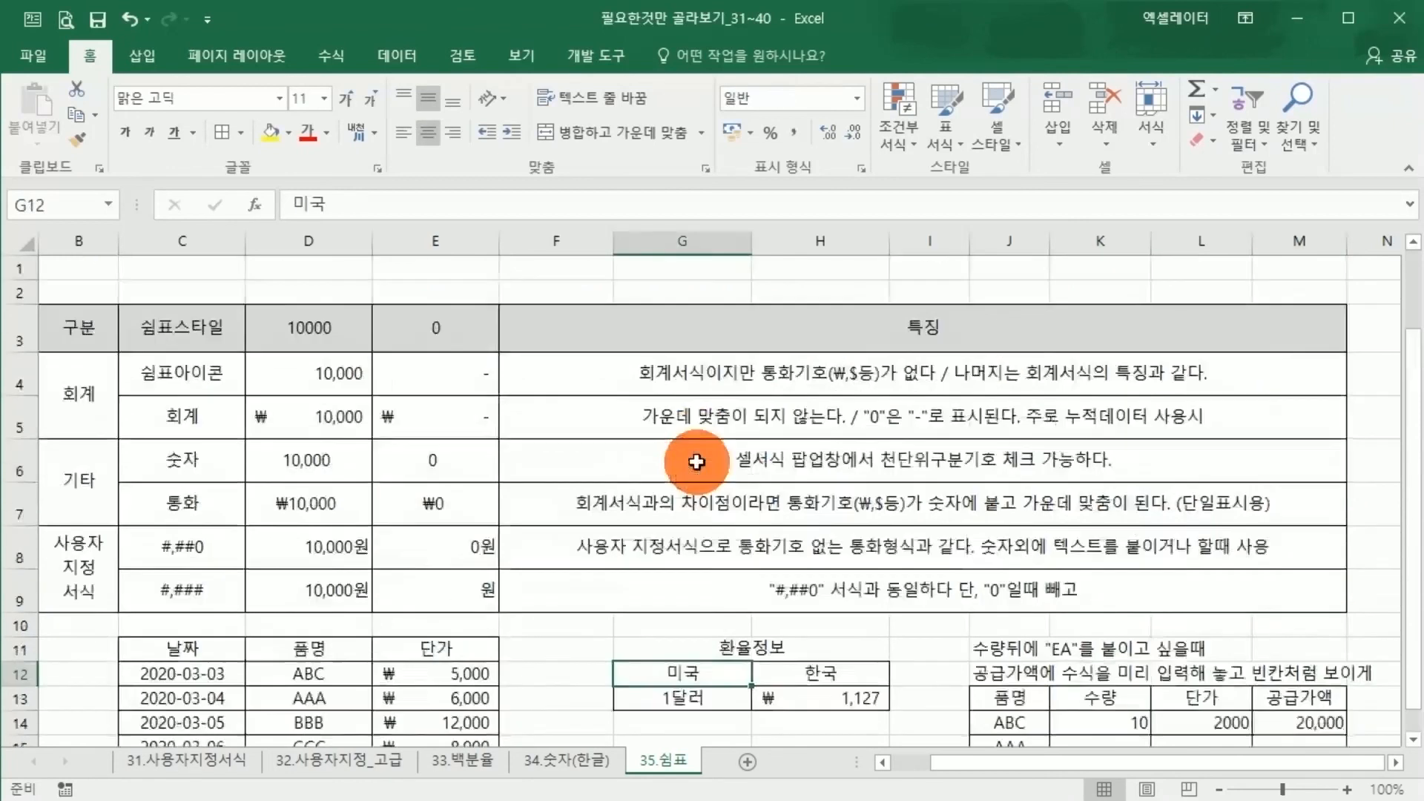
pyautogui.moveTo(413, 375); pyautogui.dragTo(433, 593)
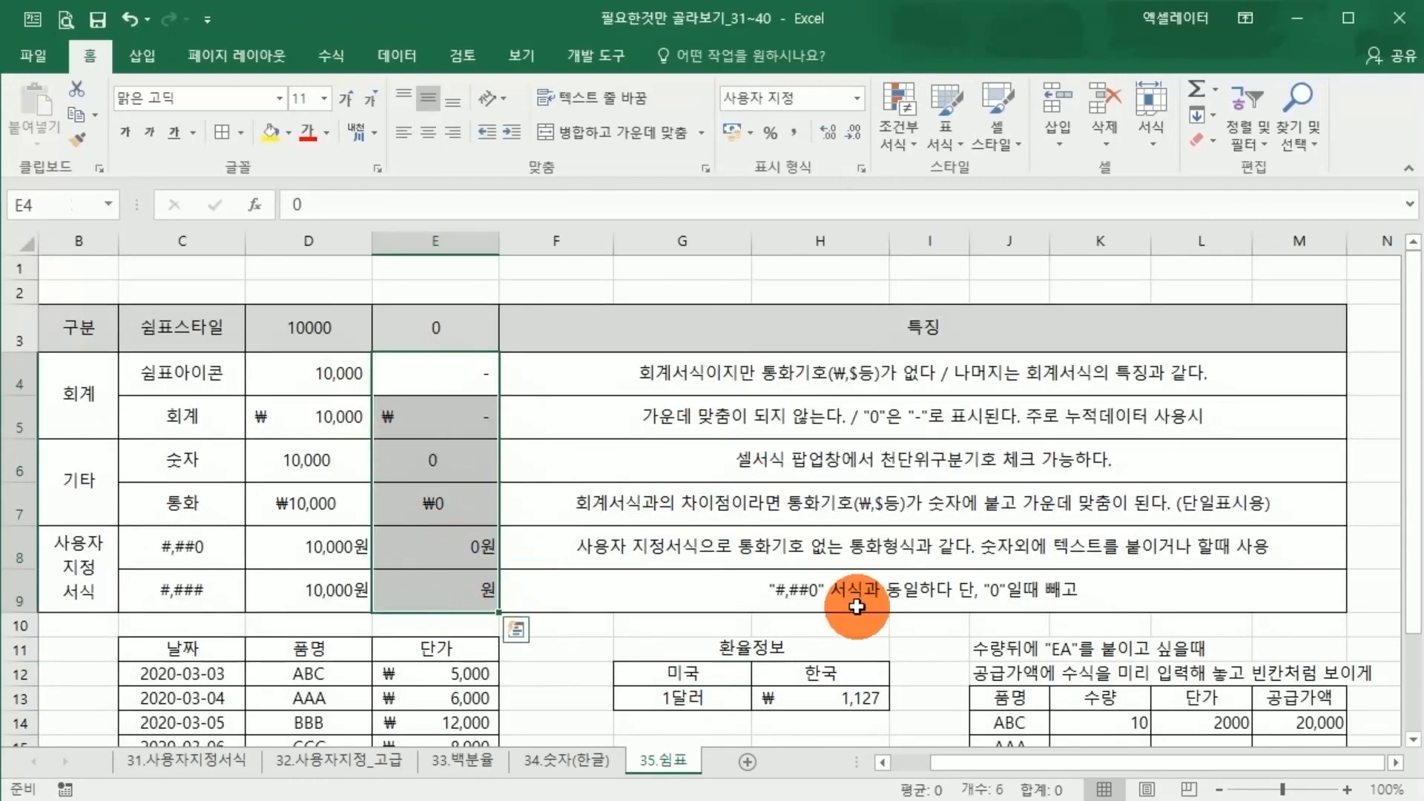
pyautogui.scroll(-2, 1098, 549)
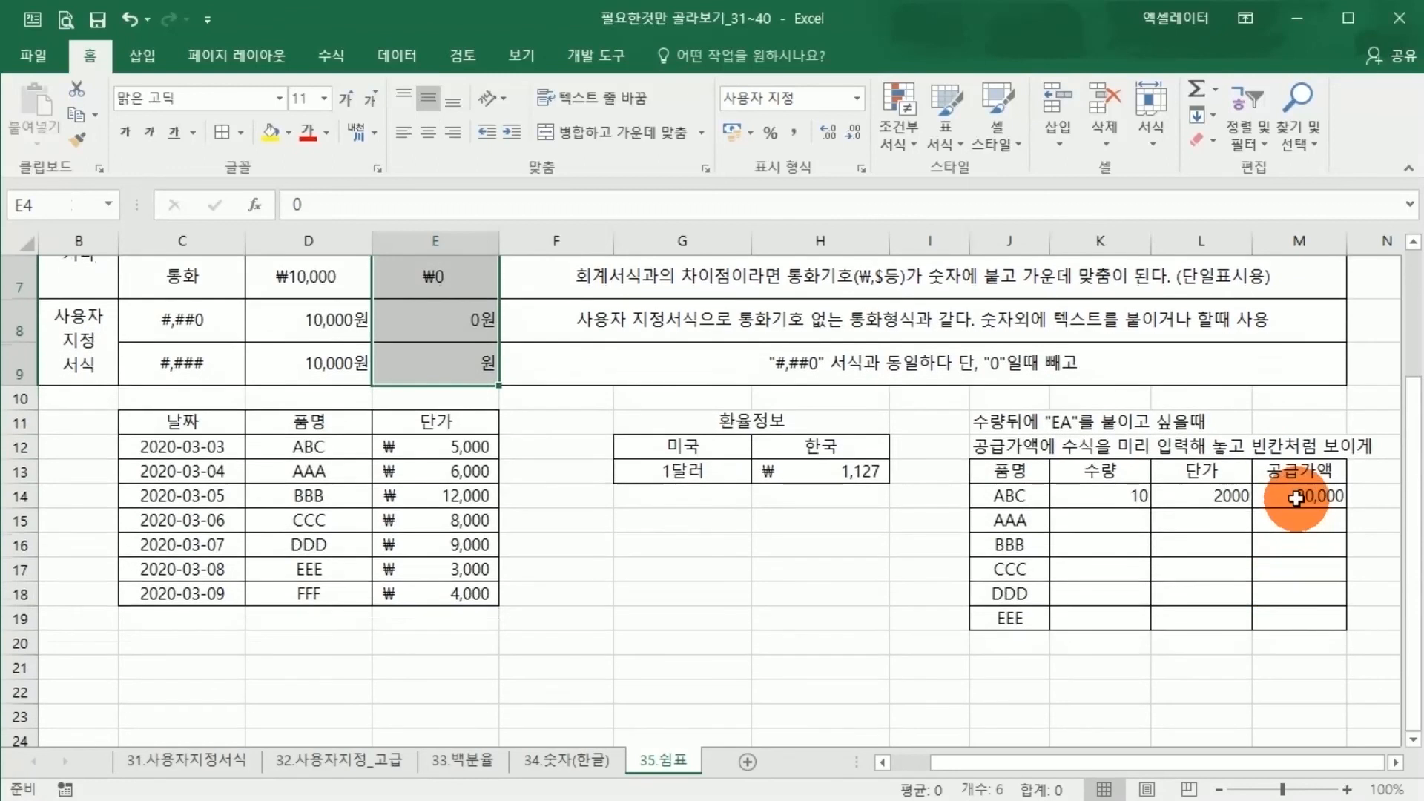
pyautogui.moveTo(1294, 499); pyautogui.dragTo(1300, 619)
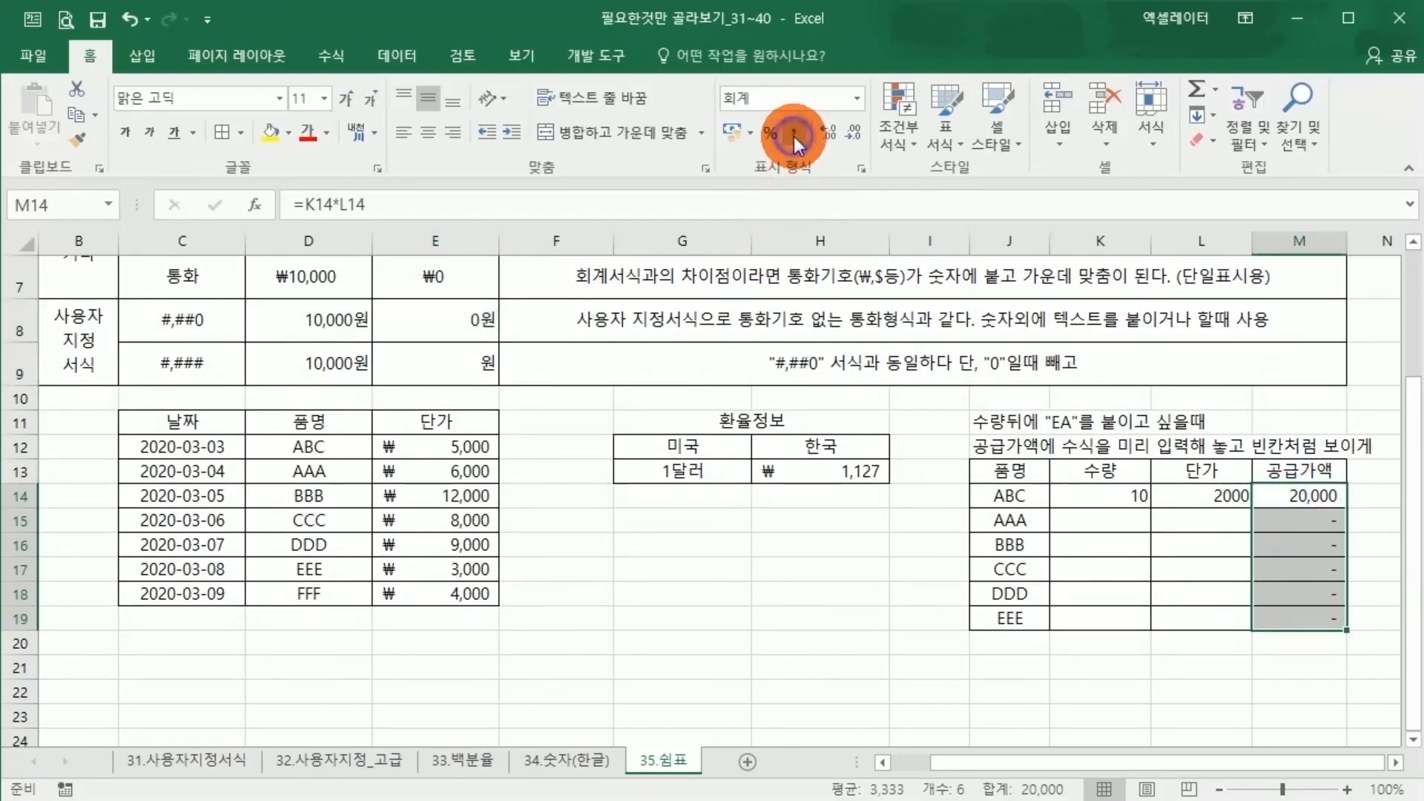
pyautogui.click(1305, 522)
pyautogui.click(1324, 543)
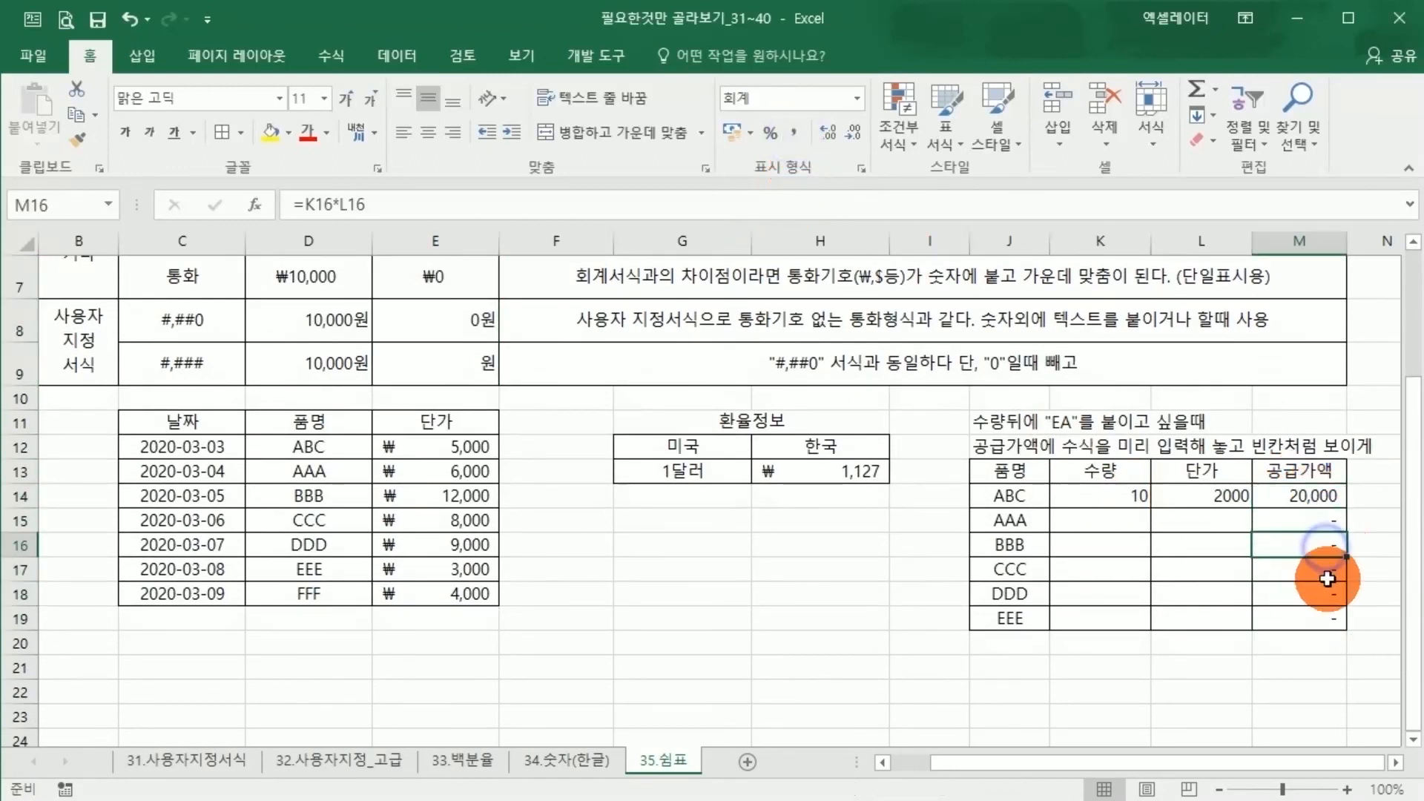
pyautogui.click(1328, 578)
pyautogui.click(1321, 595)
pyautogui.click(1307, 620)
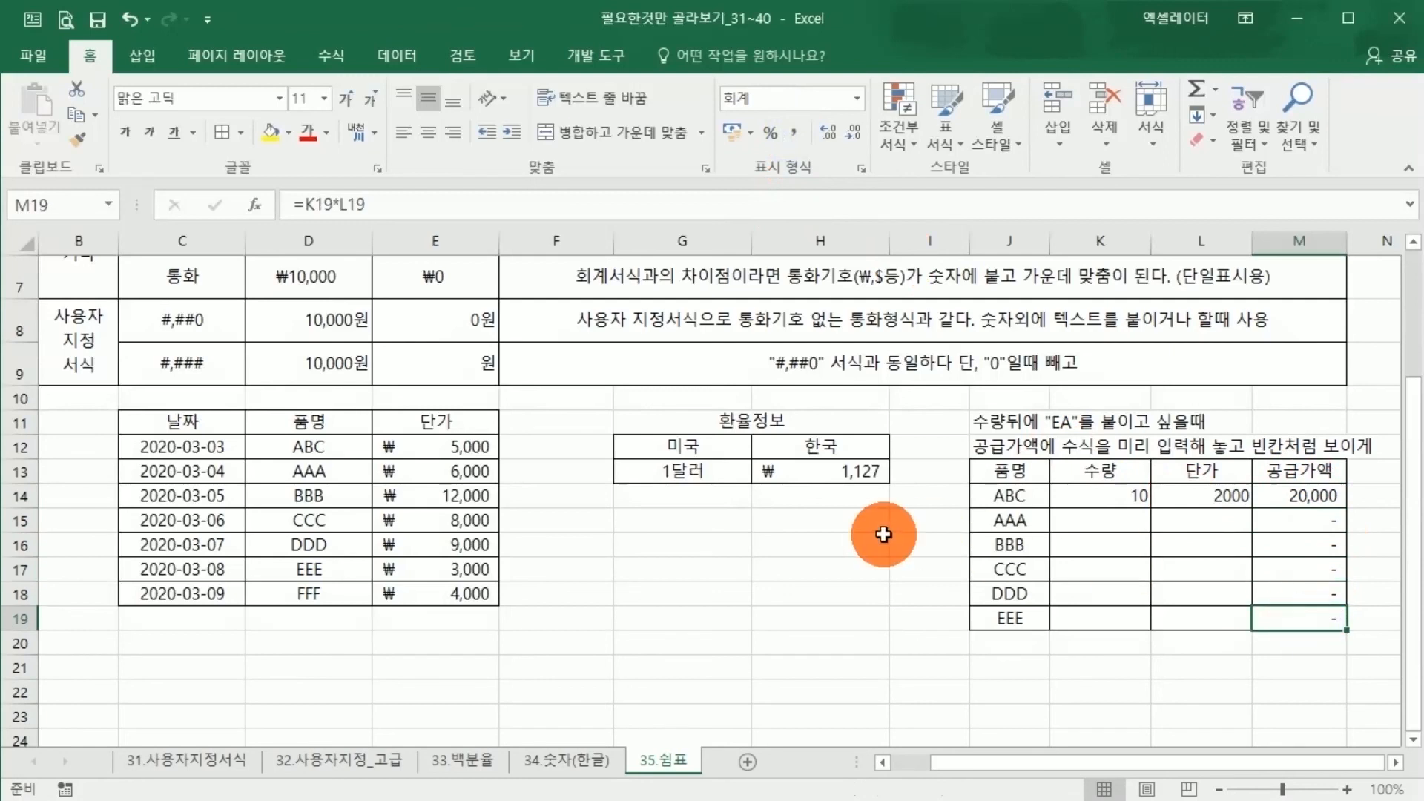
# Compare the custom format codes in C8:C9 with the 공급가액 column of the item table
pyautogui.scroll(1, 710, 407)
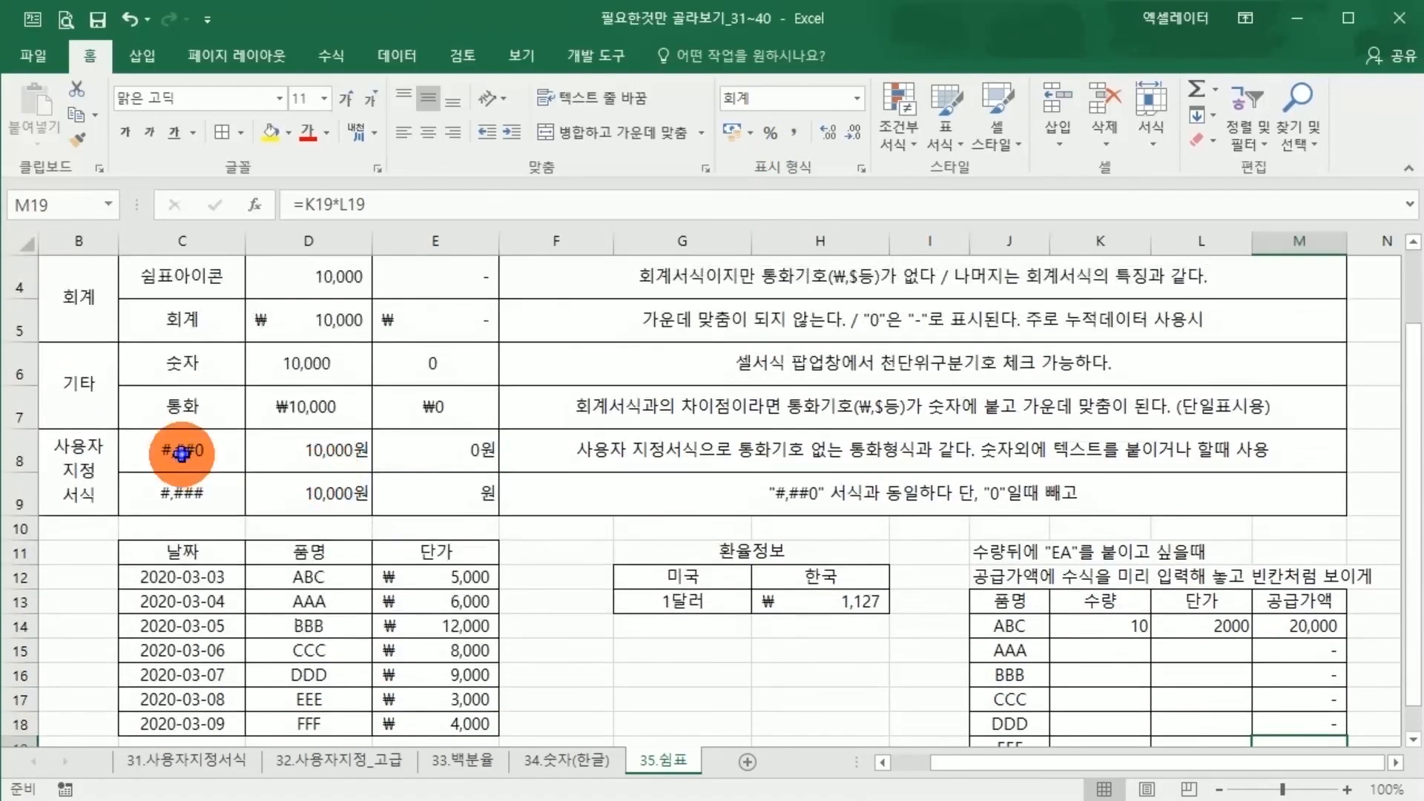
pyautogui.moveTo(182, 454); pyautogui.dragTo(181, 489)
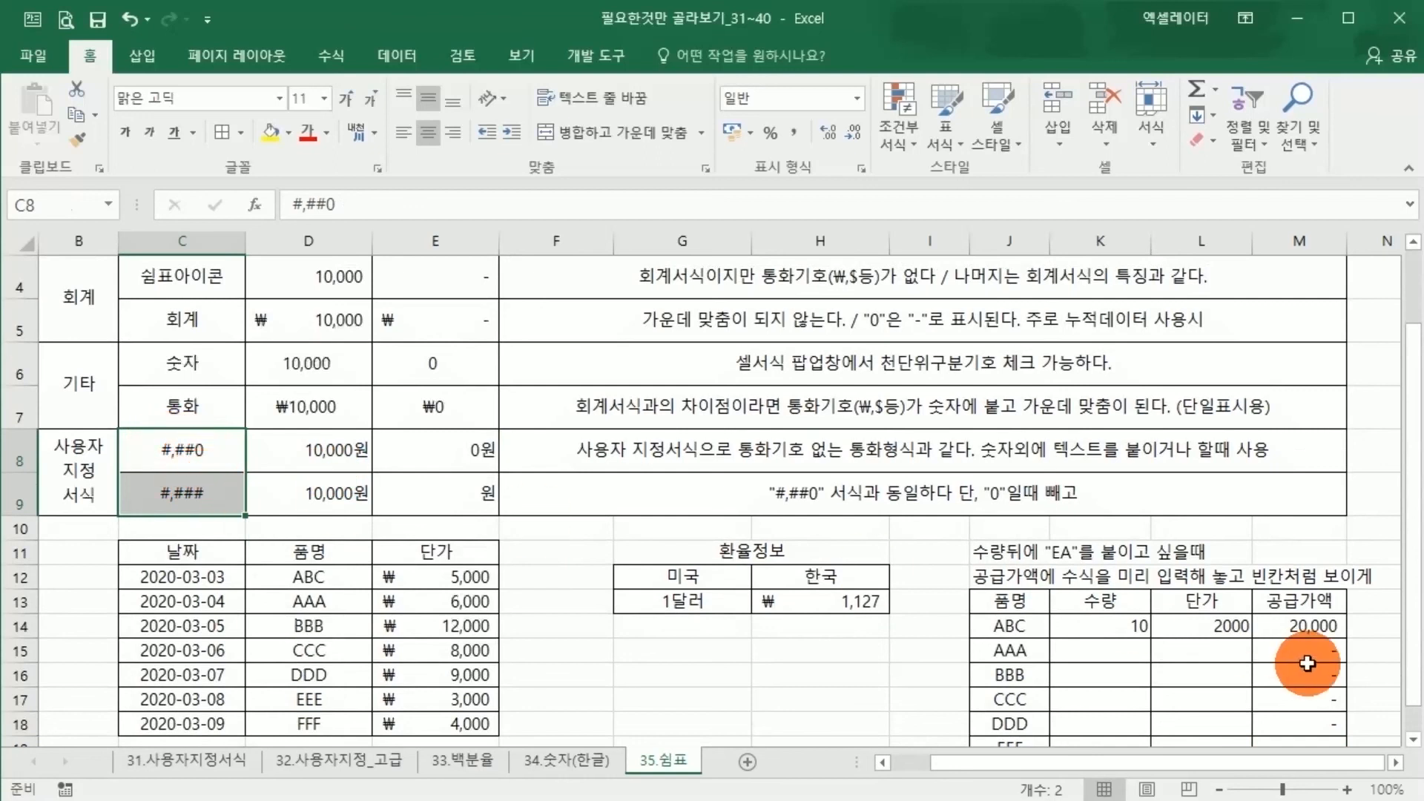
pyautogui.scroll(-1, 796, 622)
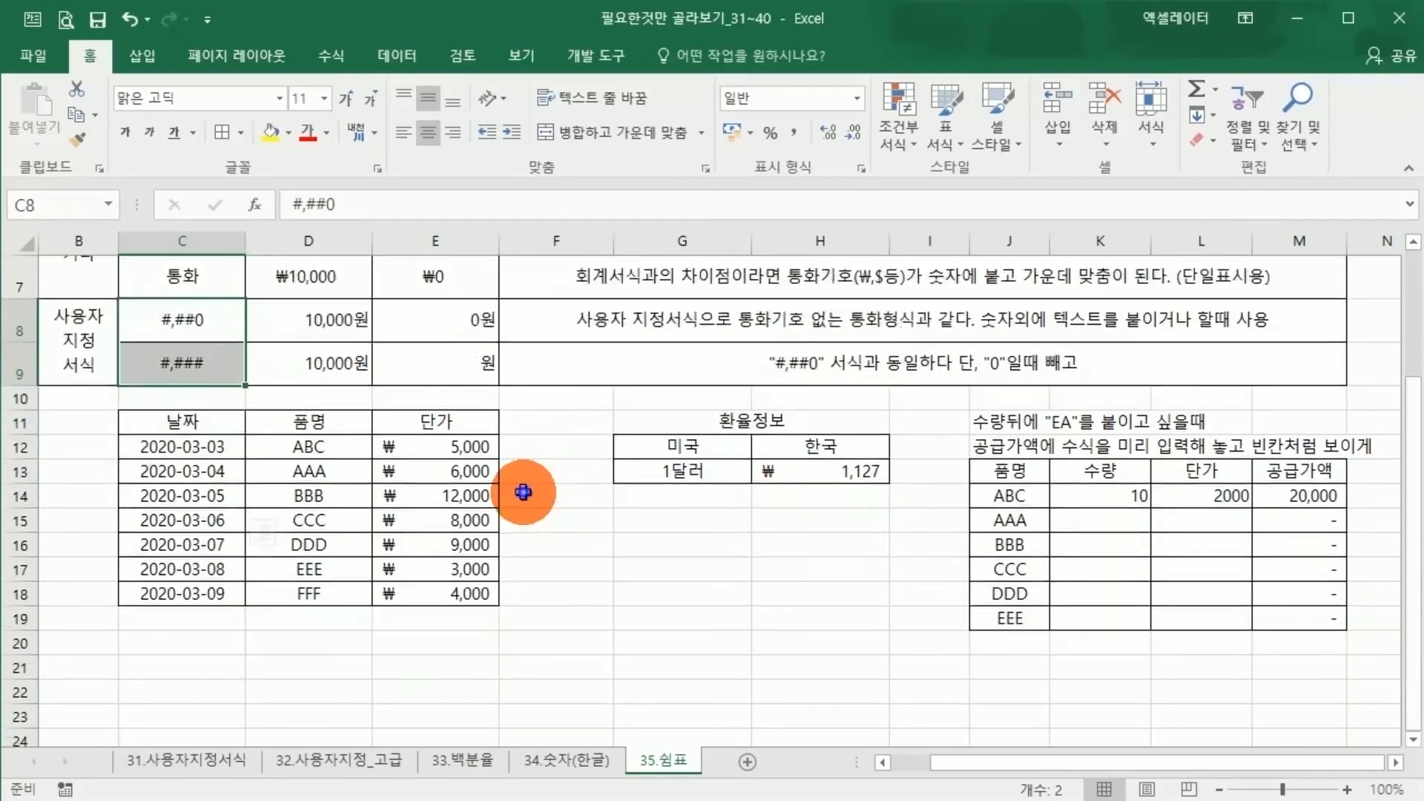